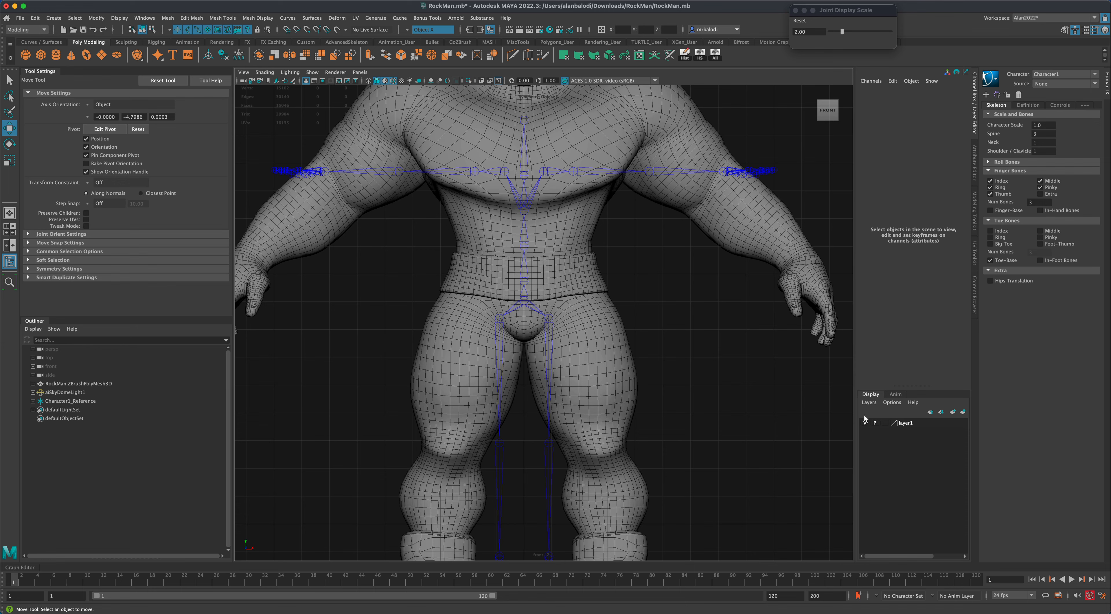
- Set layer1 to reference display and move the left upper-leg joint outward to a Translate X of about 22.35
{"action": "left_click", "coordinate": [885, 423]}
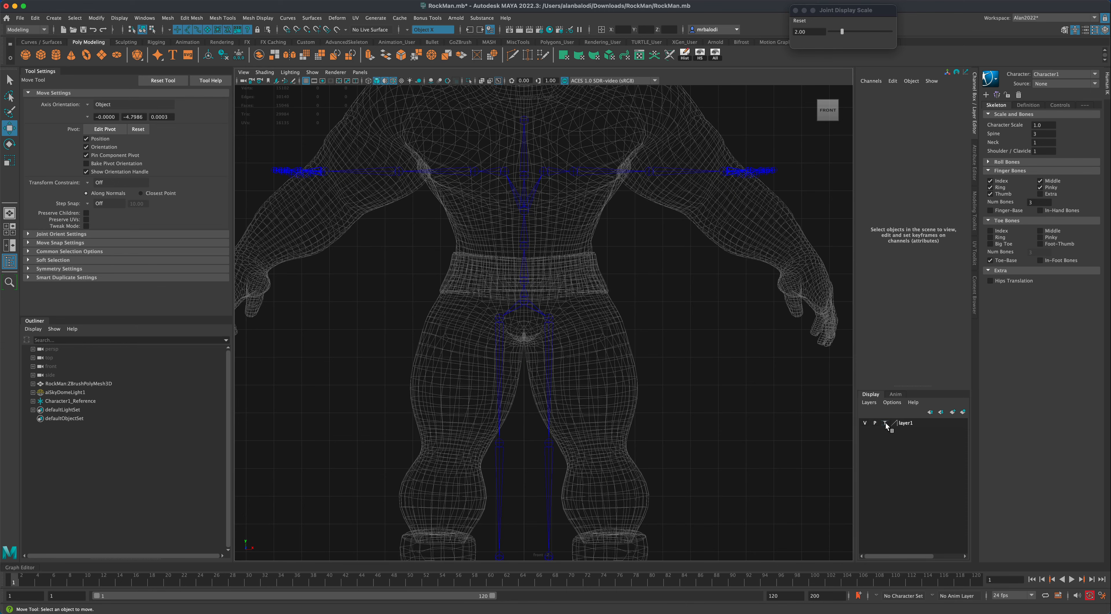
{"action": "left_click", "coordinate": [886, 422]}
{"action": "left_click", "coordinate": [554, 318]}
{"action": "middle_click_drag", "start_coordinate": [583, 289], "coordinate": [617, 289]}
{"action": "scroll", "coordinate": [688, 405], "scroll_direction": "down", "scroll_amount": 6}
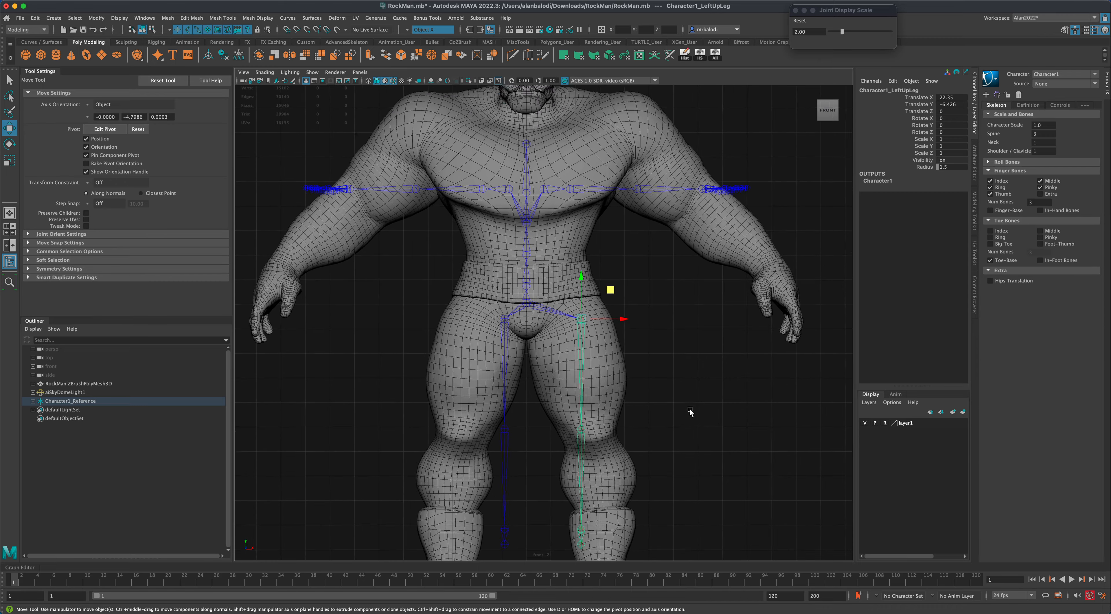
- Try to move the left knee joint outward along X and undo the move
{"action": "scroll", "coordinate": [666, 370], "scroll_direction": "up", "scroll_amount": 6}
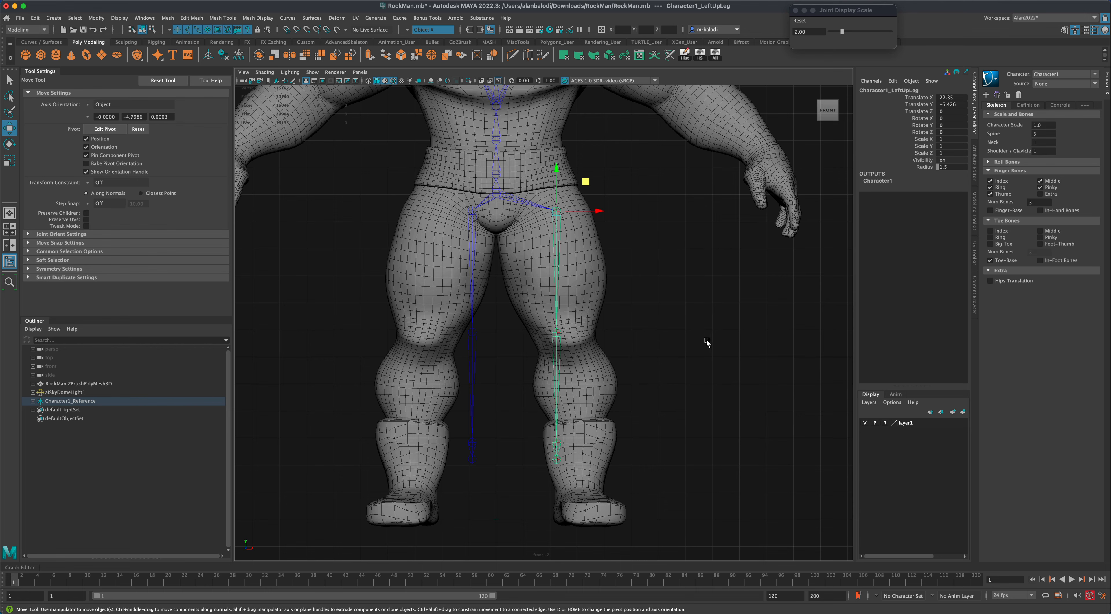
{"action": "scroll", "coordinate": [703, 341], "scroll_direction": "up", "scroll_amount": 2}
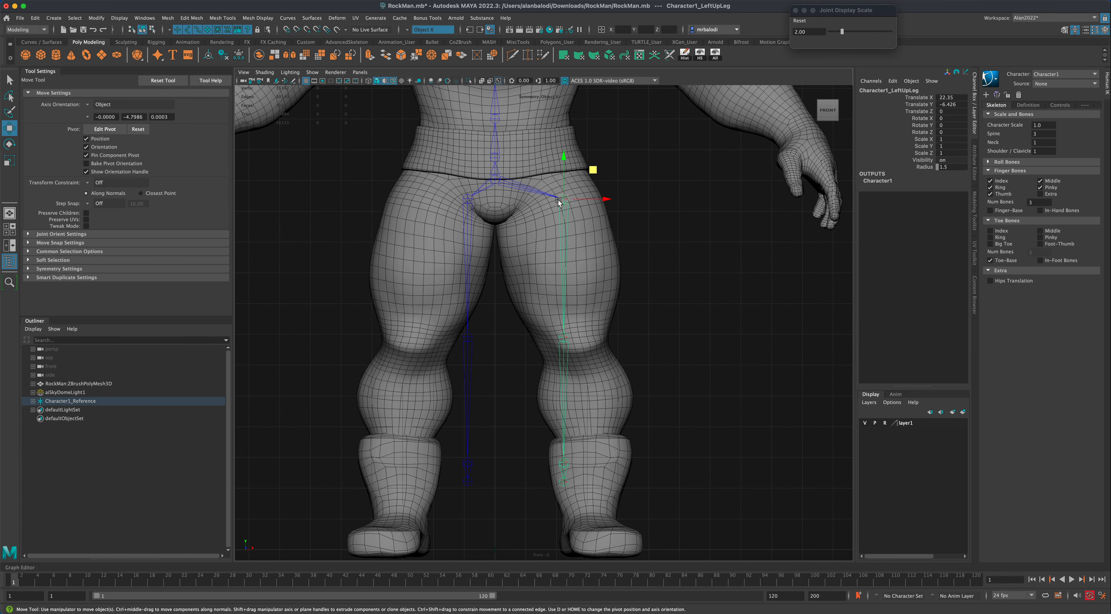
{"action": "left_click", "coordinate": [565, 336]}
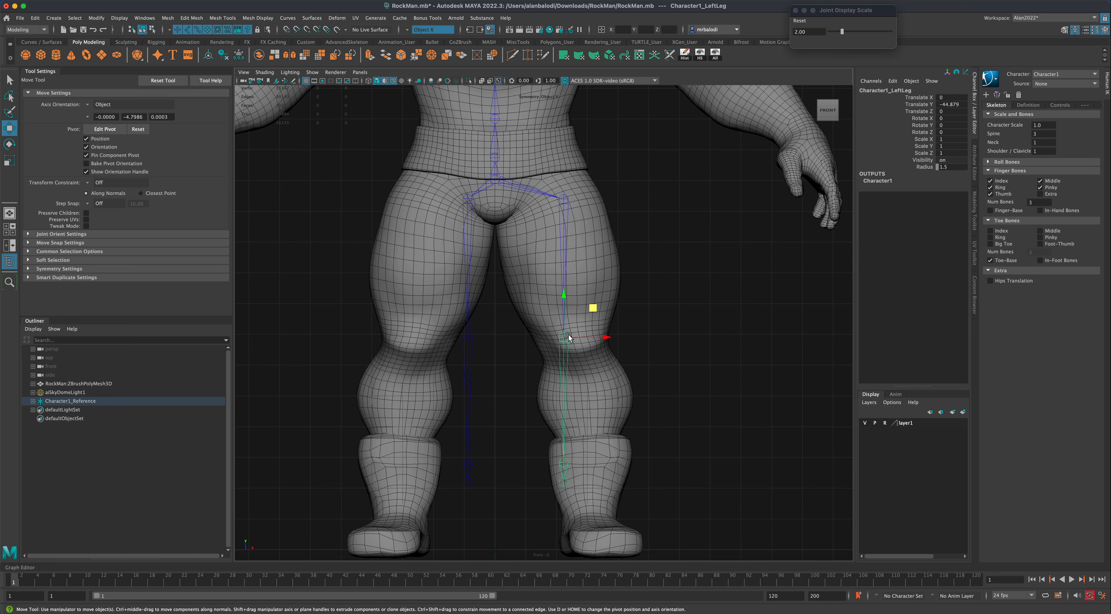
{"action": "left_click_drag", "start_coordinate": [606, 337], "coordinate": [625, 336]}
{"action": "key", "text": "z"}
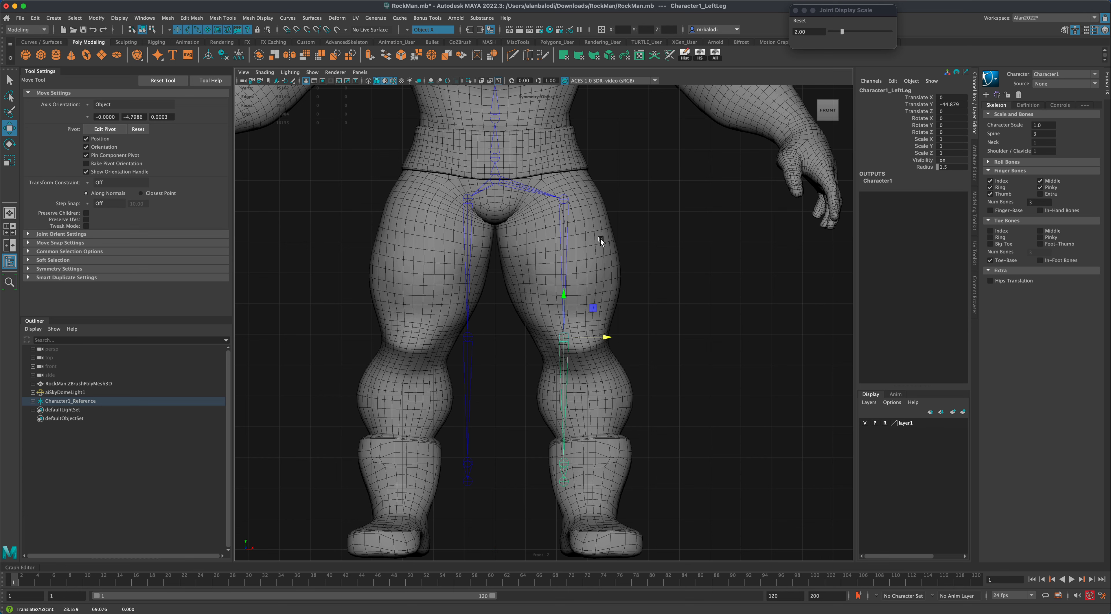
- Try to rotate the left upper-leg joint outward about 13.8 degrees around Z, and undo the rotation
{"action": "left_click", "coordinate": [566, 198]}
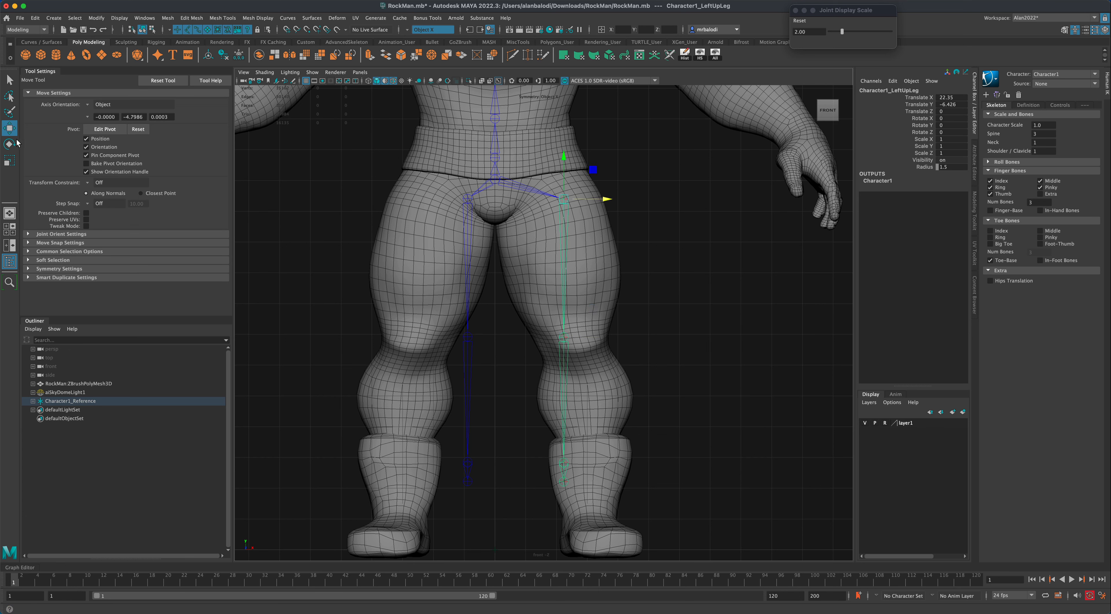
{"action": "key", "text": "e"}
{"action": "left_click_drag", "start_coordinate": [605, 208], "coordinate": [613, 201]}
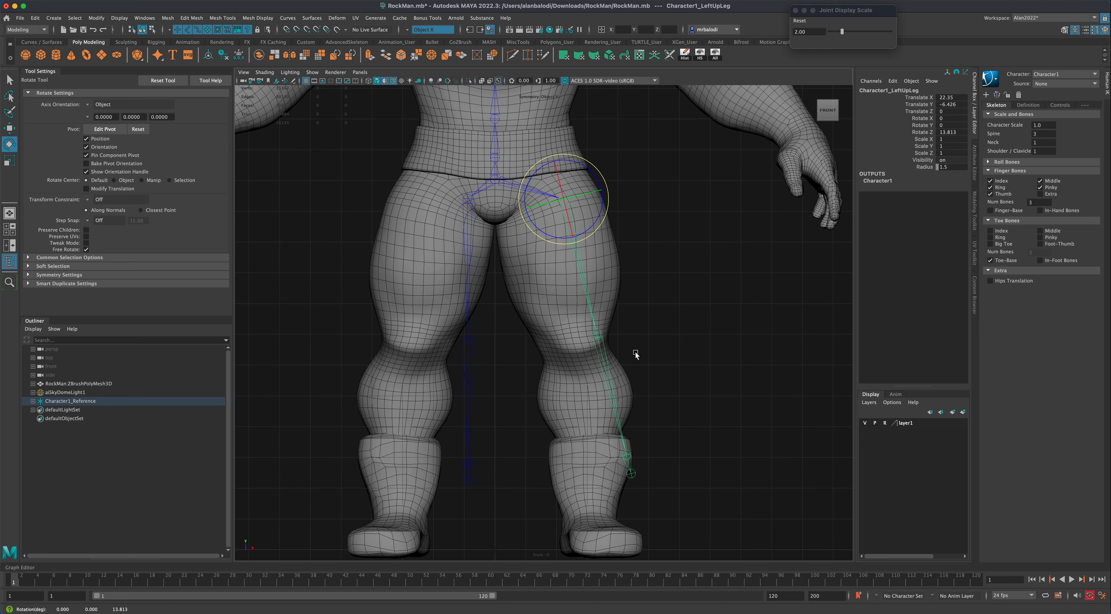
{"action": "key", "text": "super+z"}
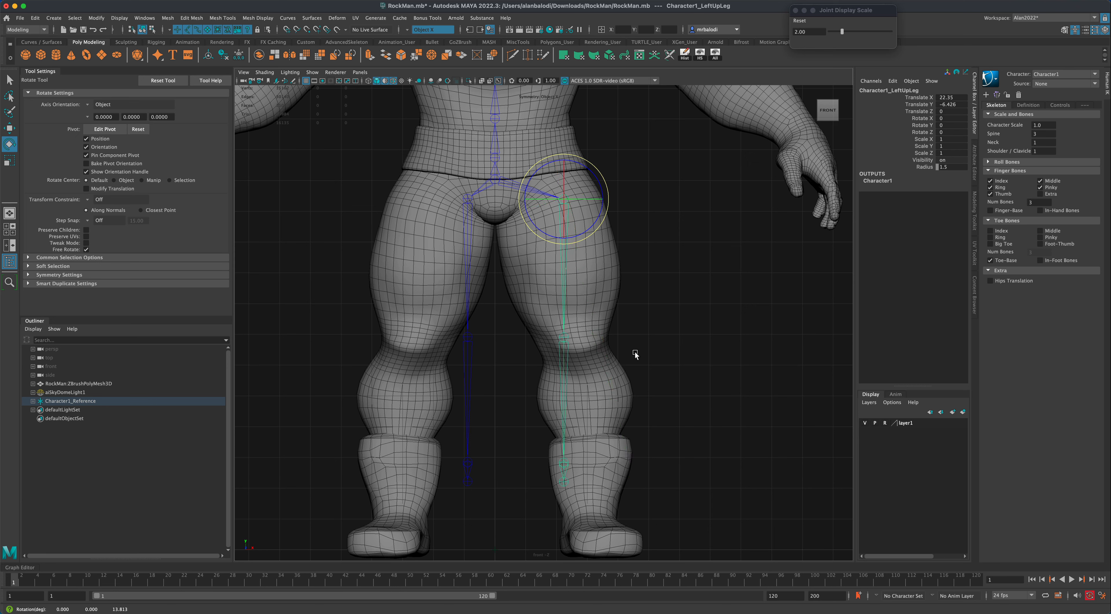
{"action": "left_click", "coordinate": [9, 128]}
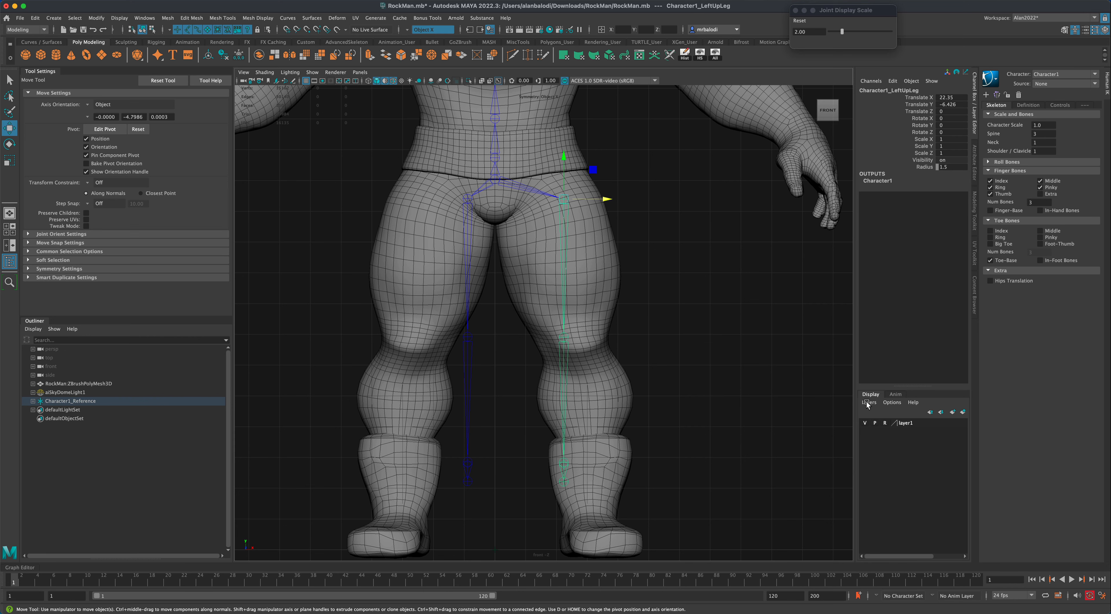
- Set layer1 back to normal display so the mesh is selectable, and clear the joint selection
{"action": "left_click", "coordinate": [885, 423]}
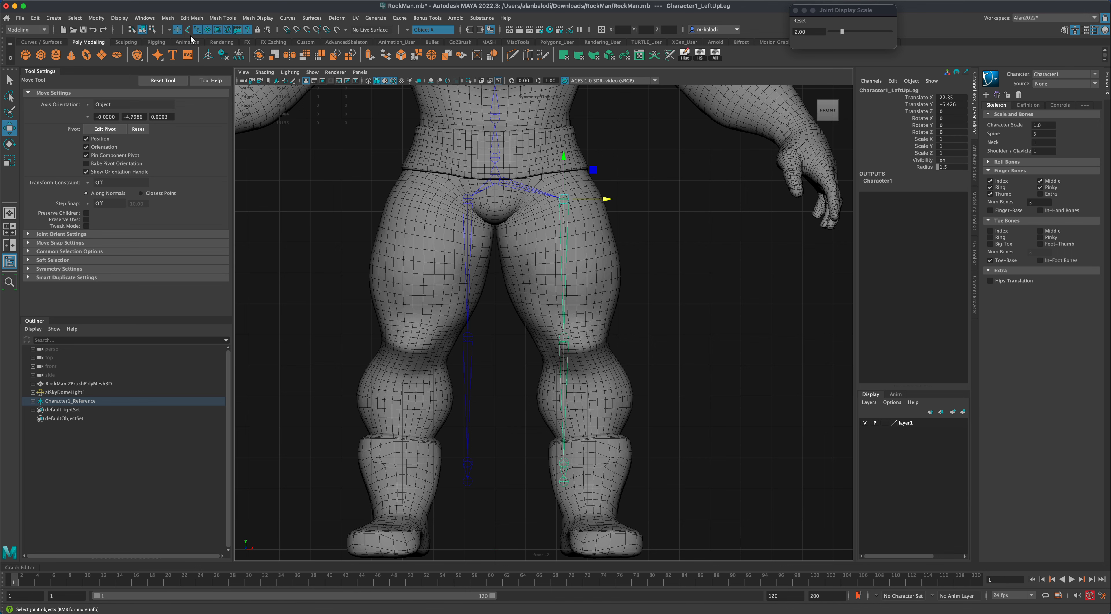
{"action": "left_click_drag", "start_coordinate": [436, 312], "coordinate": [487, 345]}
{"action": "left_click_drag", "start_coordinate": [435, 303], "coordinate": [474, 347]}
{"action": "left_click", "coordinate": [494, 367]}
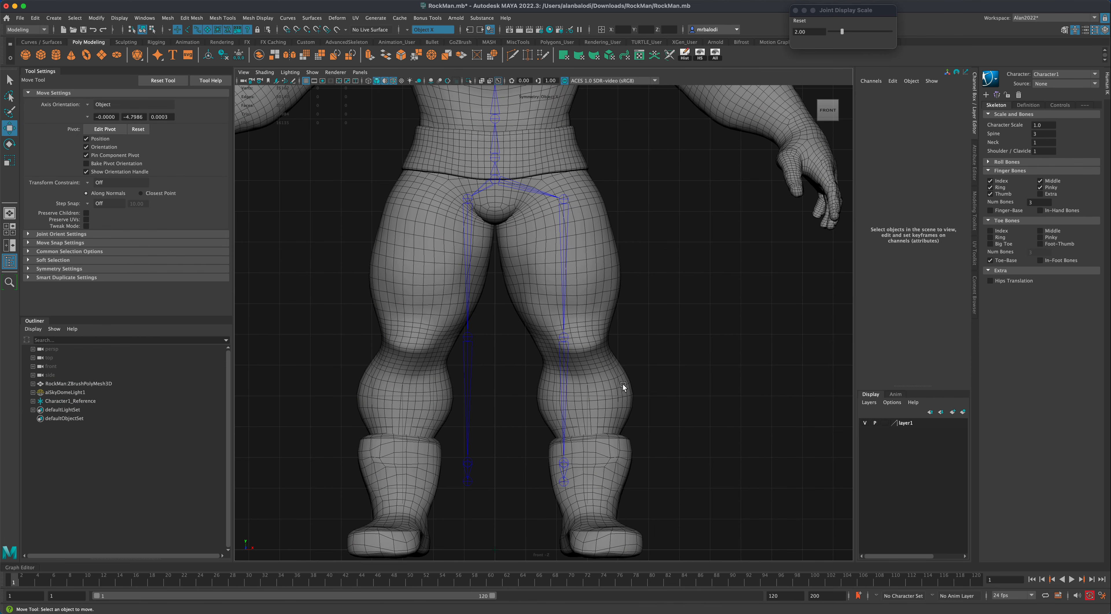
- Put the character mesh in vertex mode and select the vertices of both feet
{"action": "left_click", "coordinate": [612, 386]}
{"action": "scroll", "coordinate": [710, 416], "scroll_direction": "down", "scroll_amount": 5}
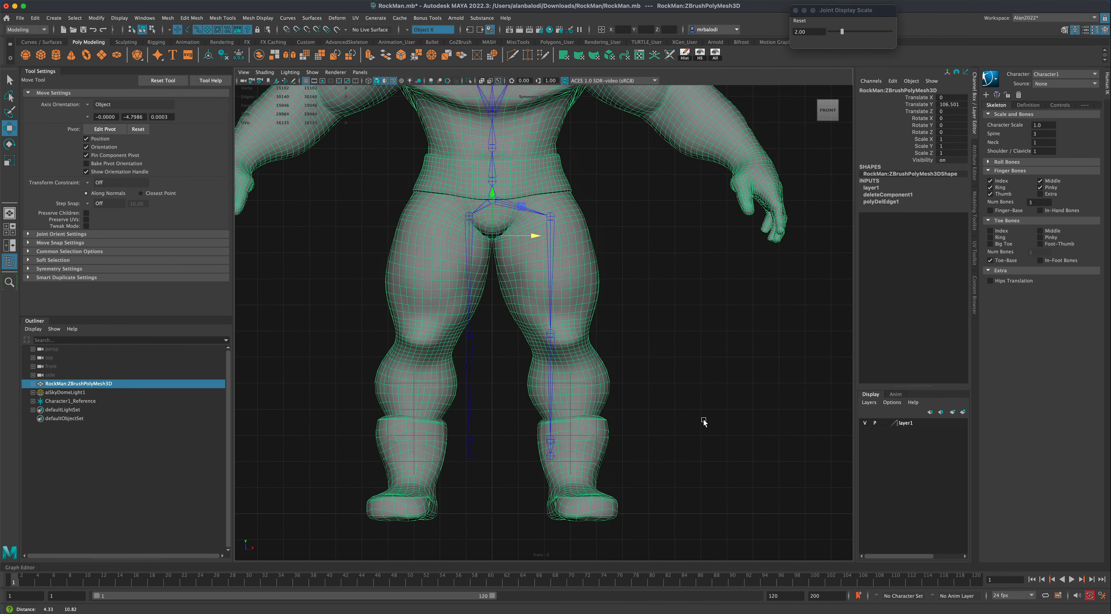
{"action": "scroll", "coordinate": [698, 391], "scroll_direction": "down", "scroll_amount": 1}
{"action": "right_click_drag", "start_coordinate": [561, 295], "coordinate": [521, 297]}
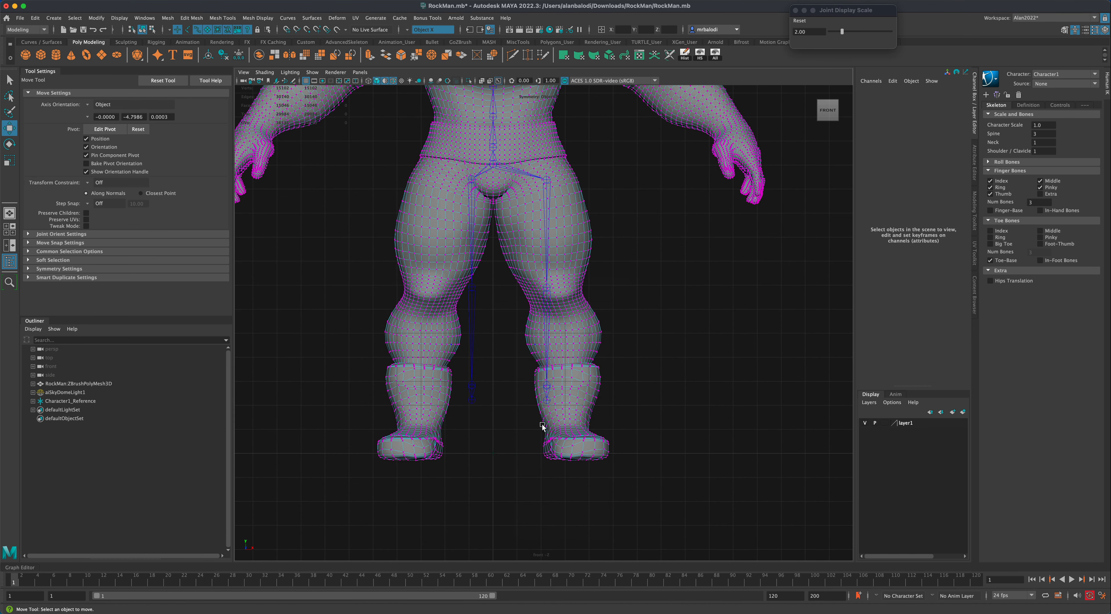
{"action": "left_click_drag", "start_coordinate": [497, 496], "coordinate": [656, 430]}
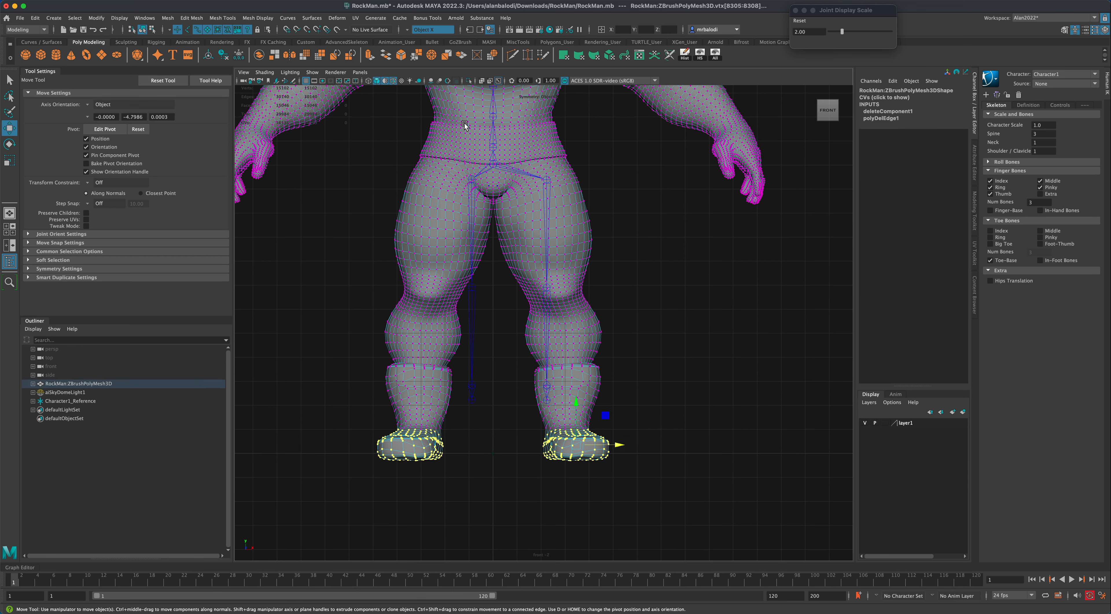
- Set symmetry to Object X and enable soft selection with Volume falloff for the foot vertices
{"action": "left_click", "coordinate": [412, 30]}
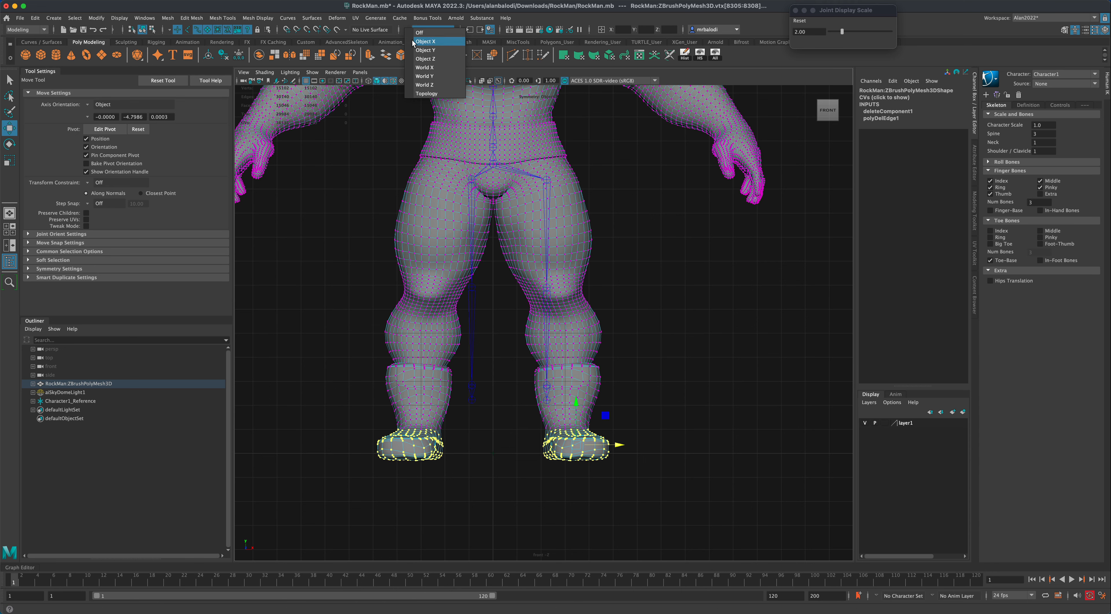
{"action": "left_click", "coordinate": [425, 41]}
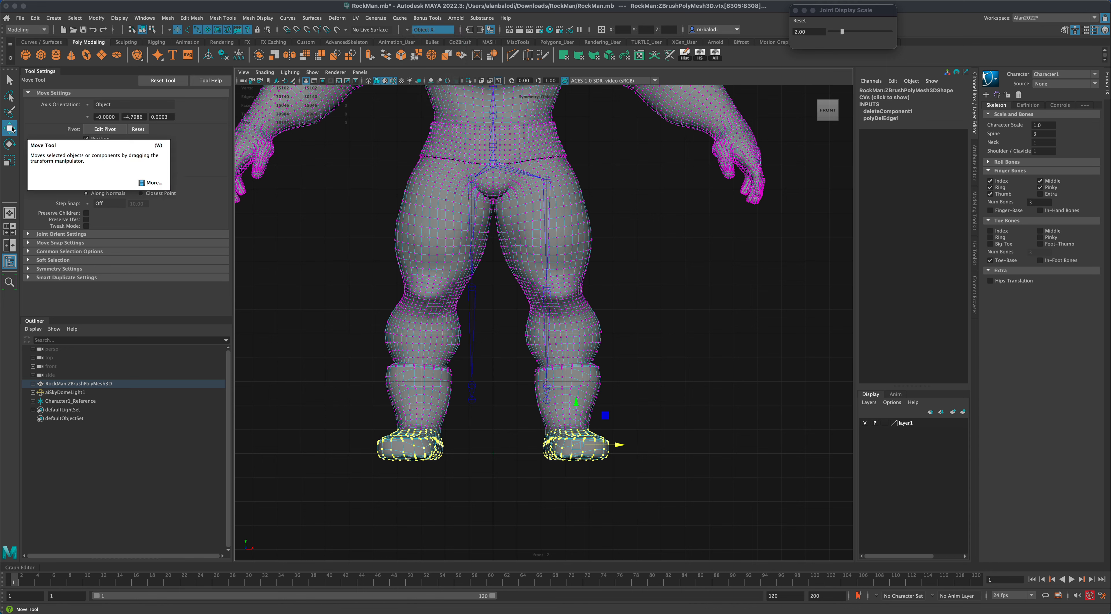
{"action": "left_click", "coordinate": [49, 260]}
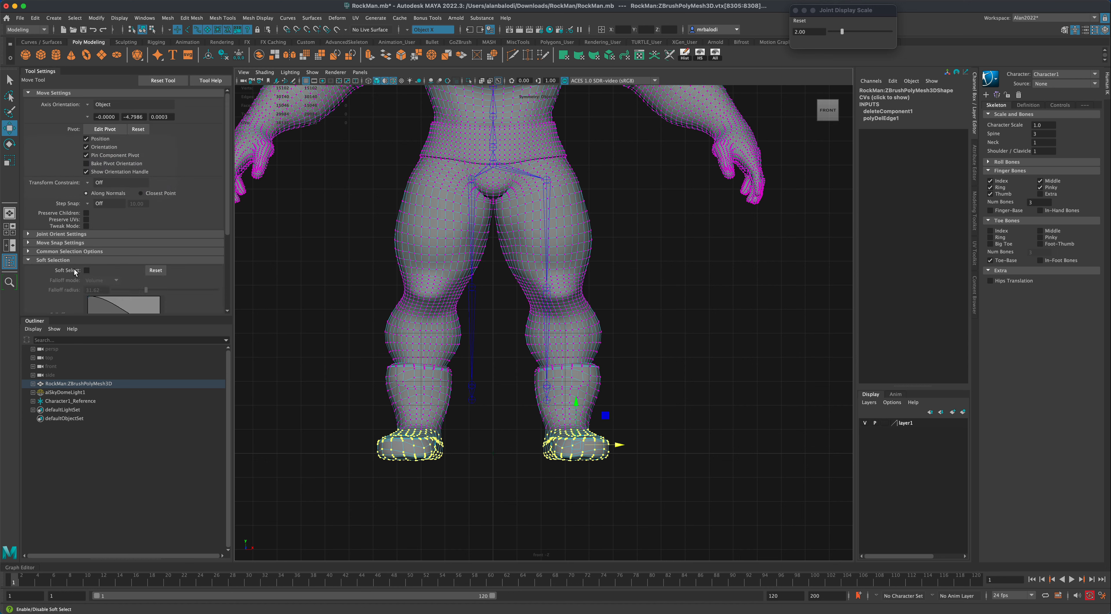
{"action": "left_click", "coordinate": [87, 270]}
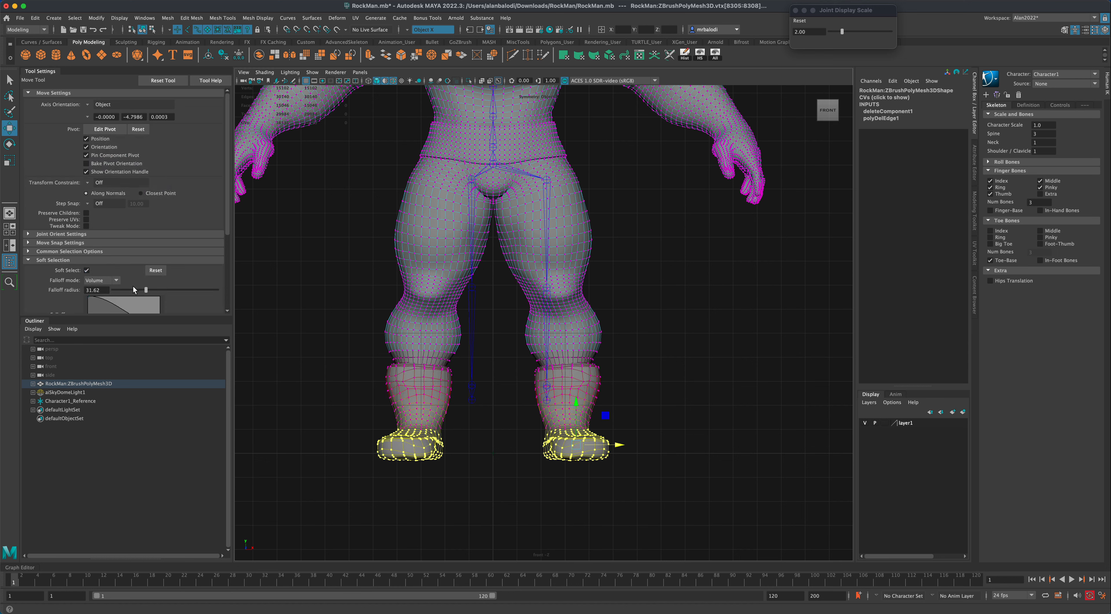
{"action": "left_click", "coordinate": [114, 277]}
{"action": "left_click", "coordinate": [115, 277]}
- Set the soft-selection falloff radius to 102 and move both feet inward along X so the legs approach the leg joints
{"action": "left_click_drag", "start_coordinate": [147, 289], "coordinate": [183, 289]}
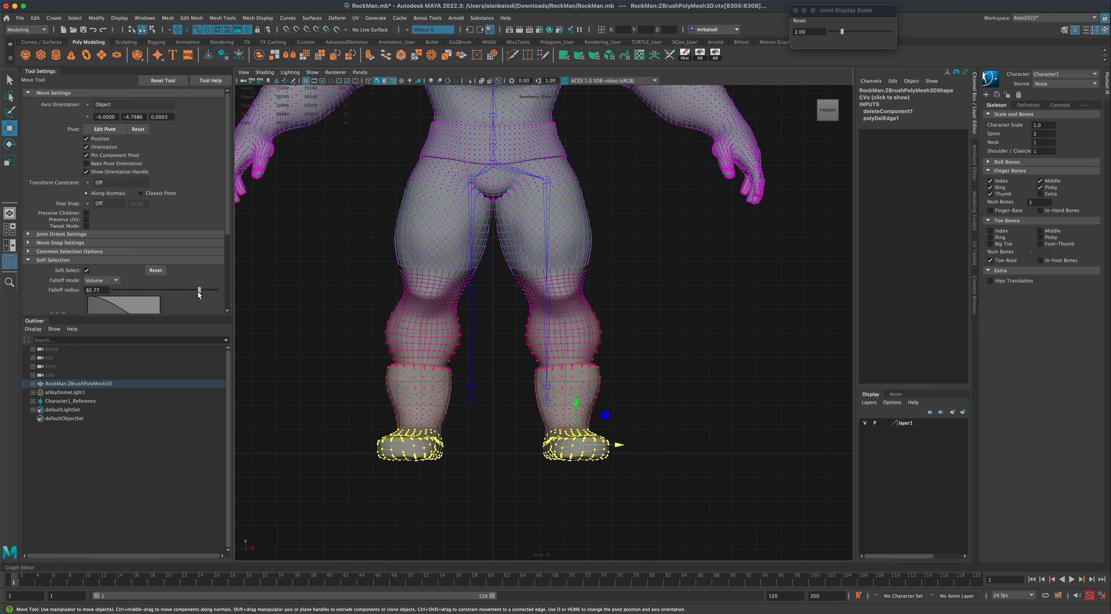
{"action": "left_click_drag", "start_coordinate": [183, 290], "coordinate": [216, 289]}
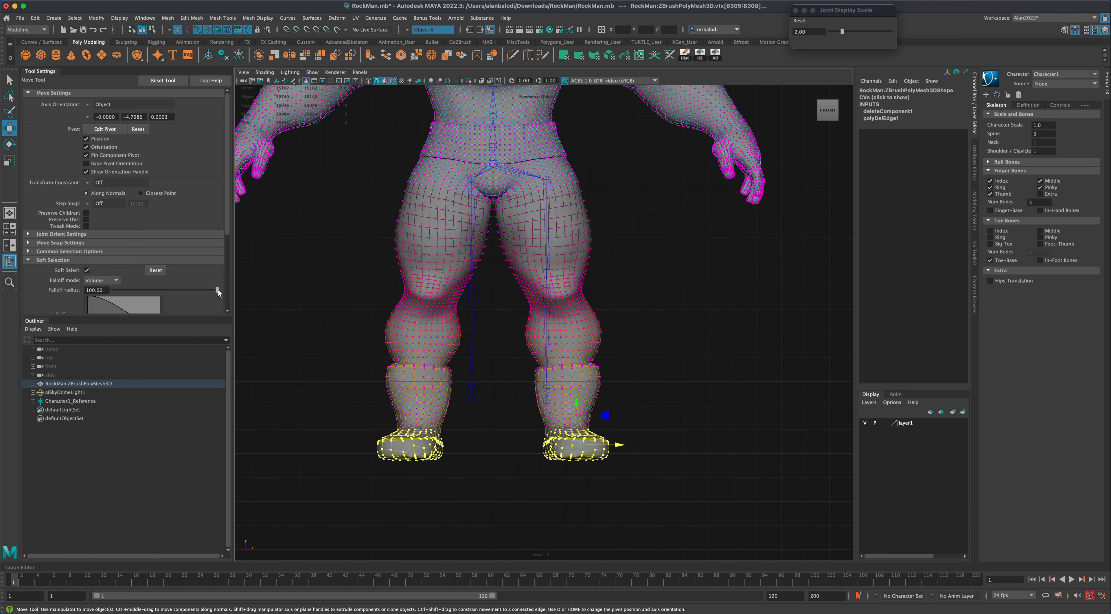
{"action": "left_click", "coordinate": [90, 291]}
{"action": "key", "text": "Return"}
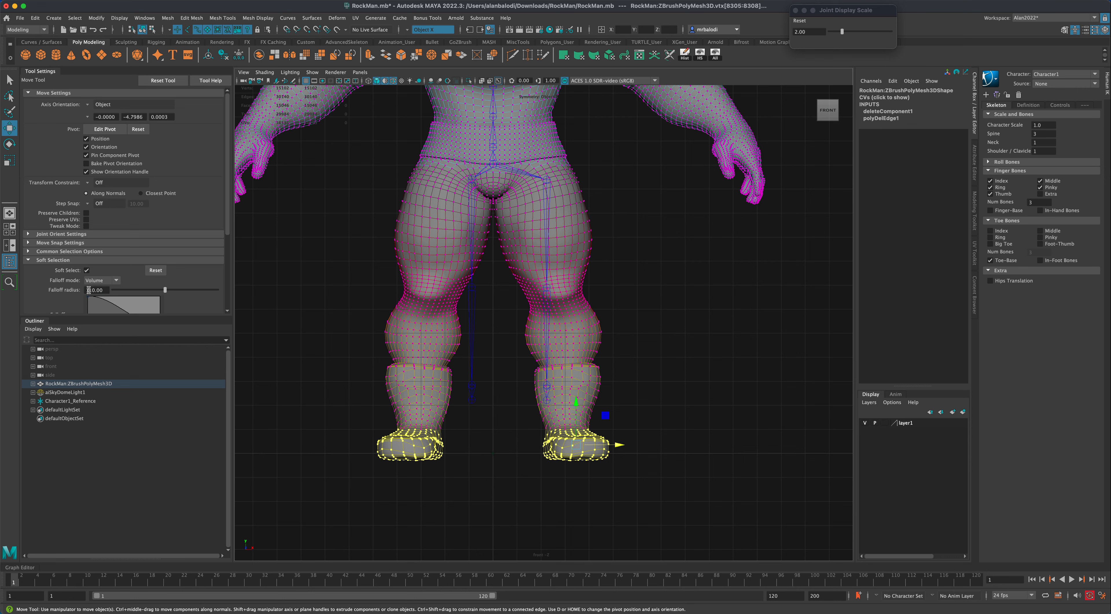
{"action": "left_click_drag", "start_coordinate": [88, 291], "coordinate": [107, 290]}
{"action": "type", "text": "05"}
{"action": "key", "text": "Return"}
{"action": "left_click_drag", "start_coordinate": [91, 290], "coordinate": [110, 290]}
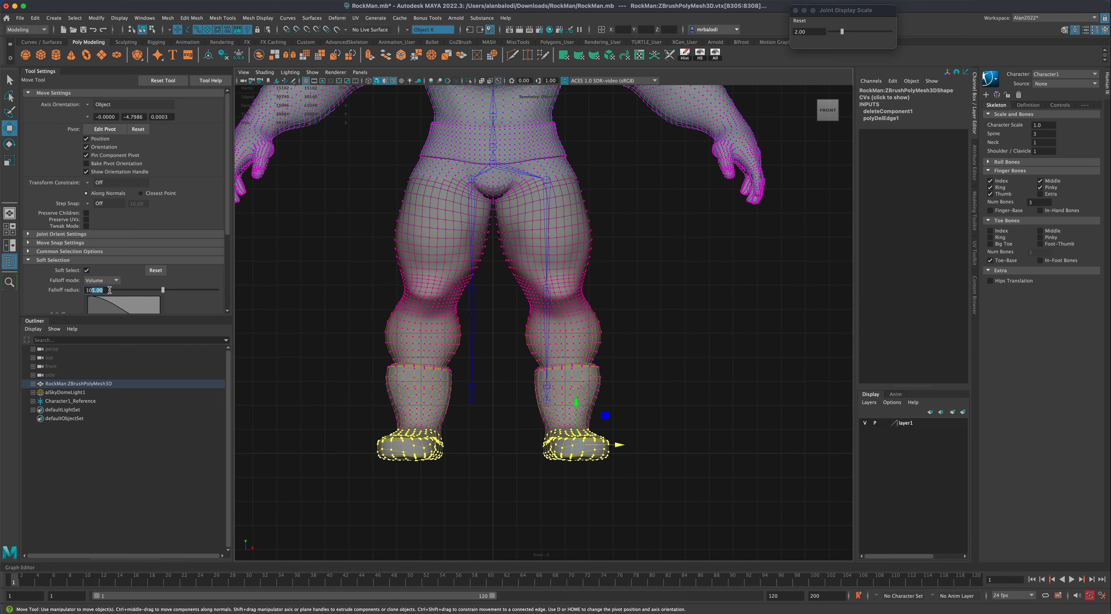
{"action": "type", "text": "2"}
{"action": "key", "text": "Return"}
{"action": "left_click_drag", "start_coordinate": [622, 445], "coordinate": [595, 425]}
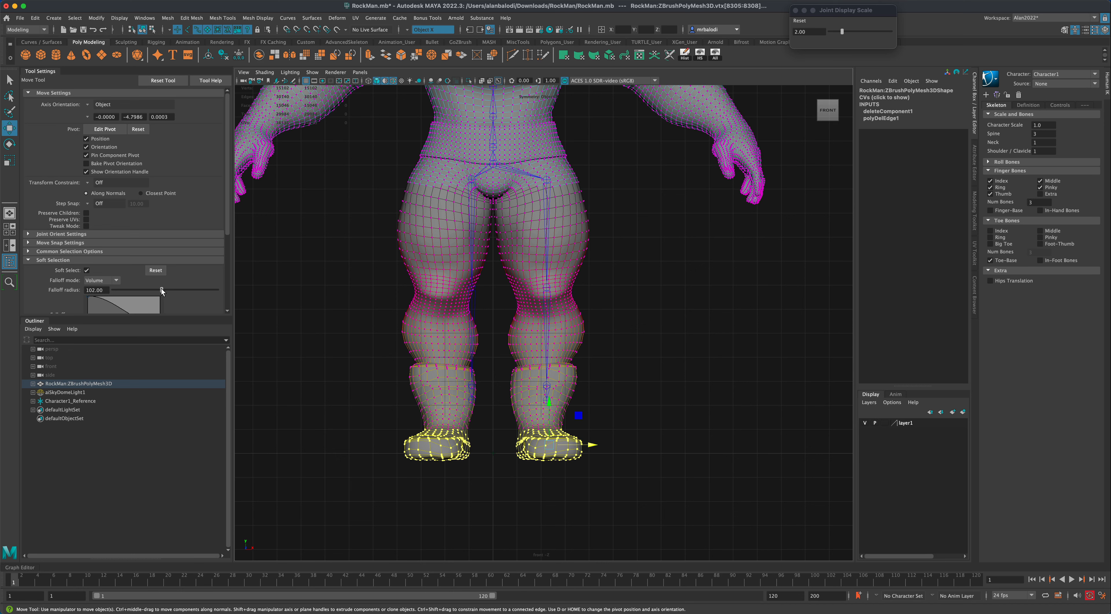
- Reduce the falloff radius to about 37 and rotate both feet around the vertical axis until the toes point forward
{"action": "left_click_drag", "start_coordinate": [162, 290], "coordinate": [132, 287]}
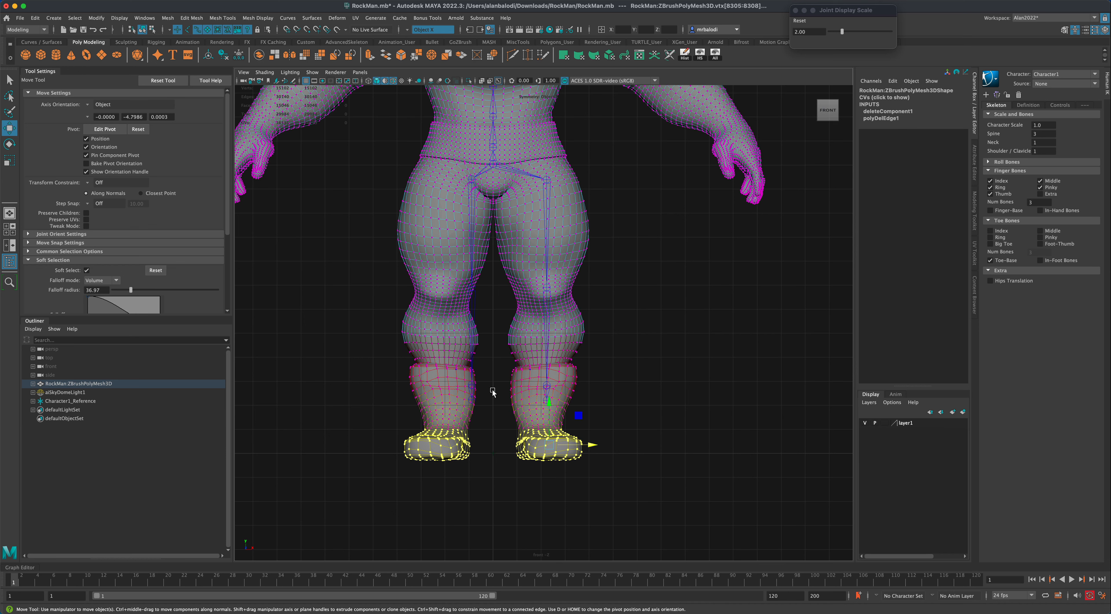
{"action": "left_click", "coordinate": [9, 144]}
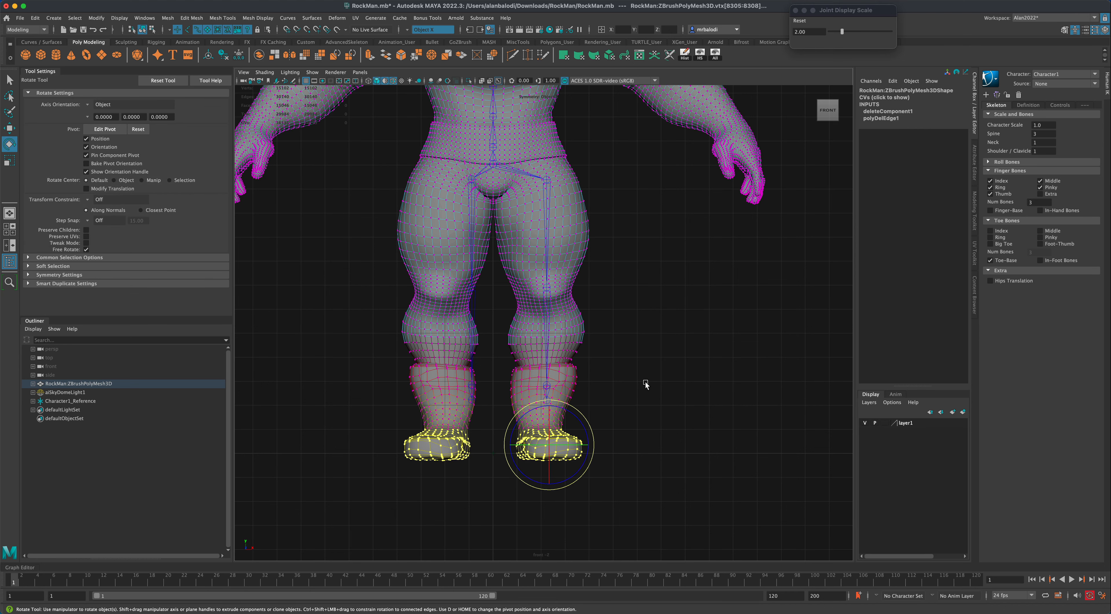
{"action": "key", "text": "space"}
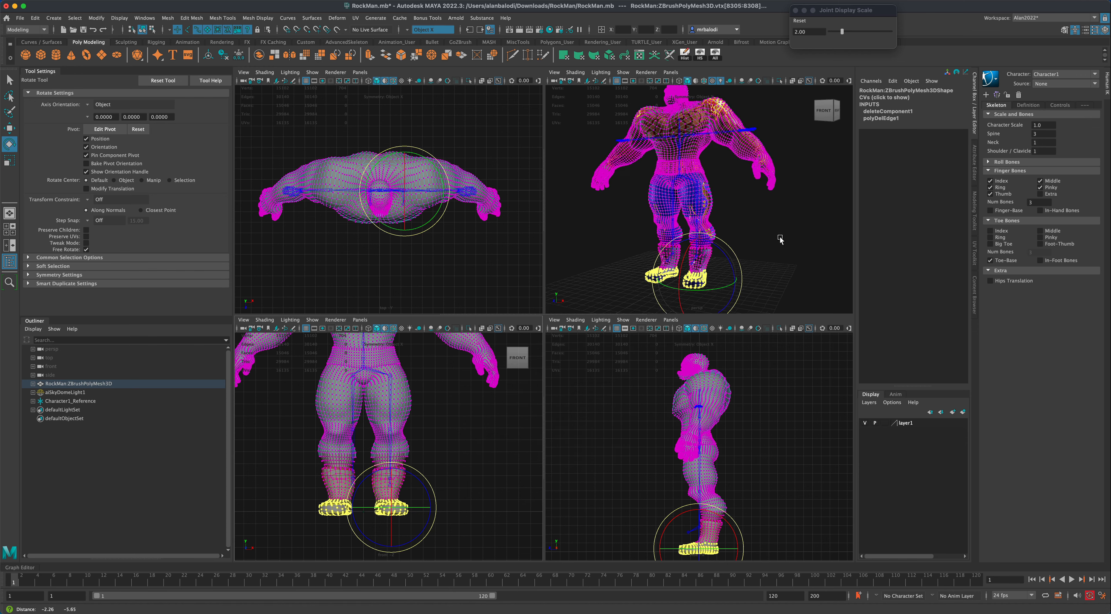
{"action": "key", "text": "f"}
{"action": "left_click_drag", "start_coordinate": [786, 243], "coordinate": [793, 261], "text": "alt"}
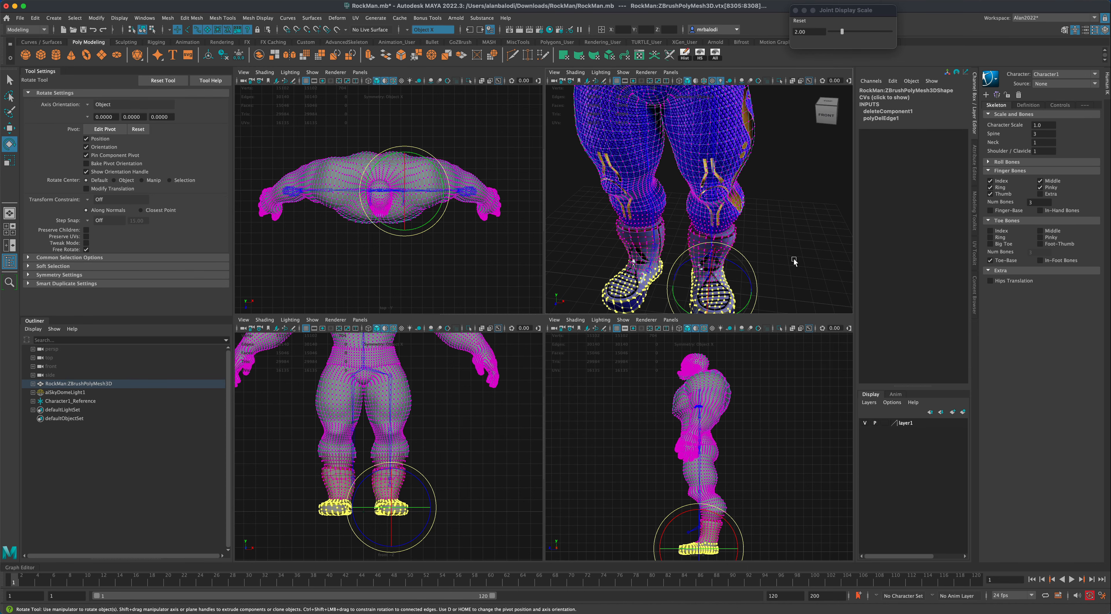
{"action": "middle_click_drag", "start_coordinate": [794, 261], "coordinate": [787, 223], "text": "alt"}
{"action": "left_click_drag", "start_coordinate": [788, 223], "coordinate": [777, 233], "text": "alt"}
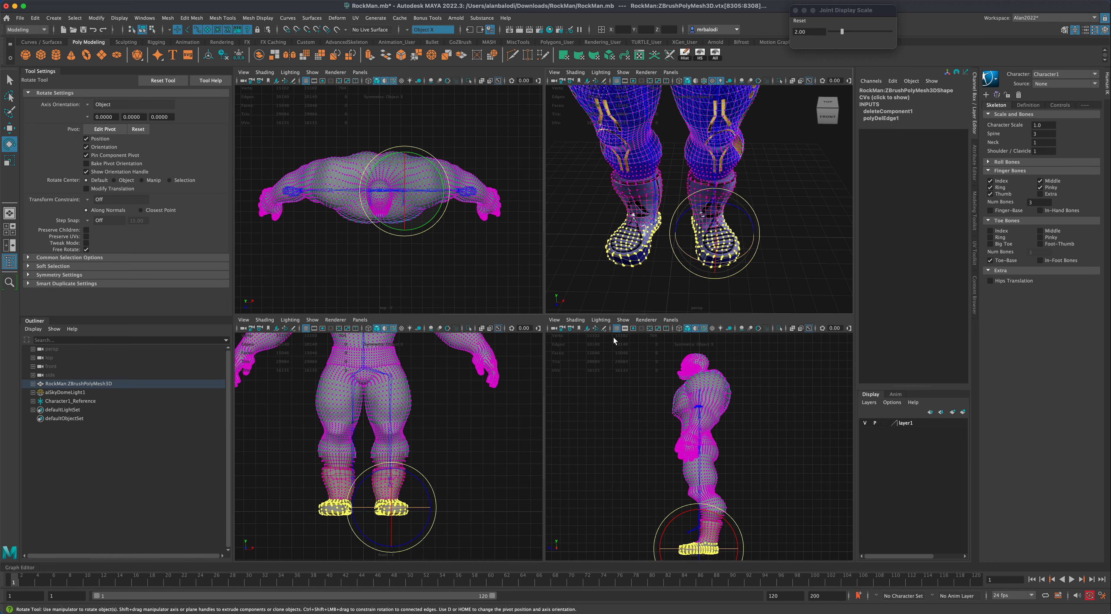
{"action": "left_click_drag", "start_coordinate": [705, 261], "coordinate": [694, 255]}
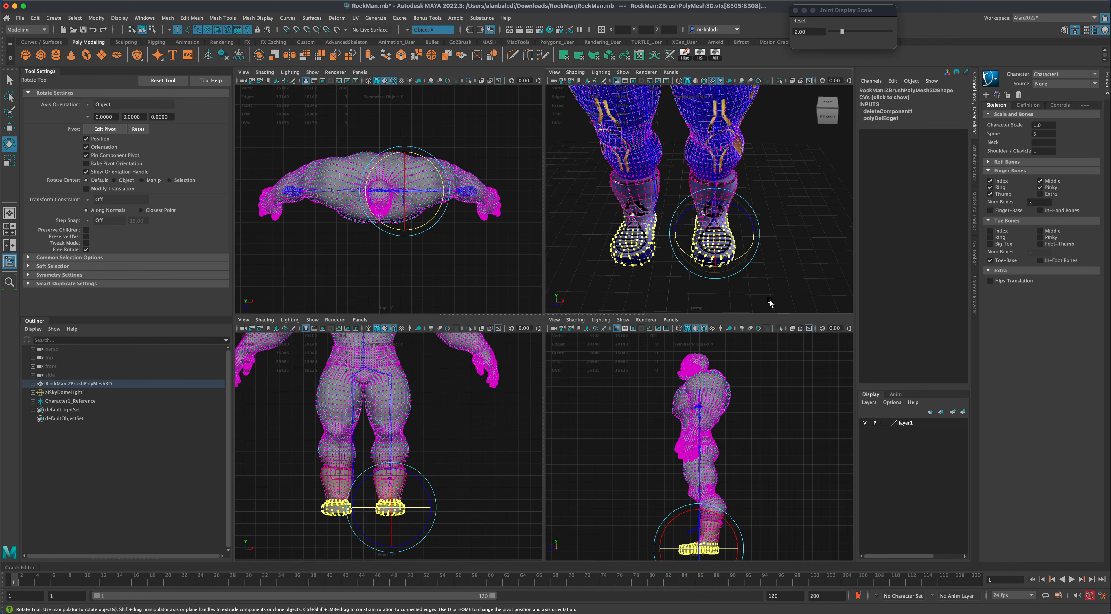
- Leave rotating and return the character mesh from vertex mode to object mode
{"action": "left_click_drag", "start_coordinate": [795, 288], "coordinate": [802, 241], "text": "alt"}
{"action": "left_click", "coordinate": [10, 80]}
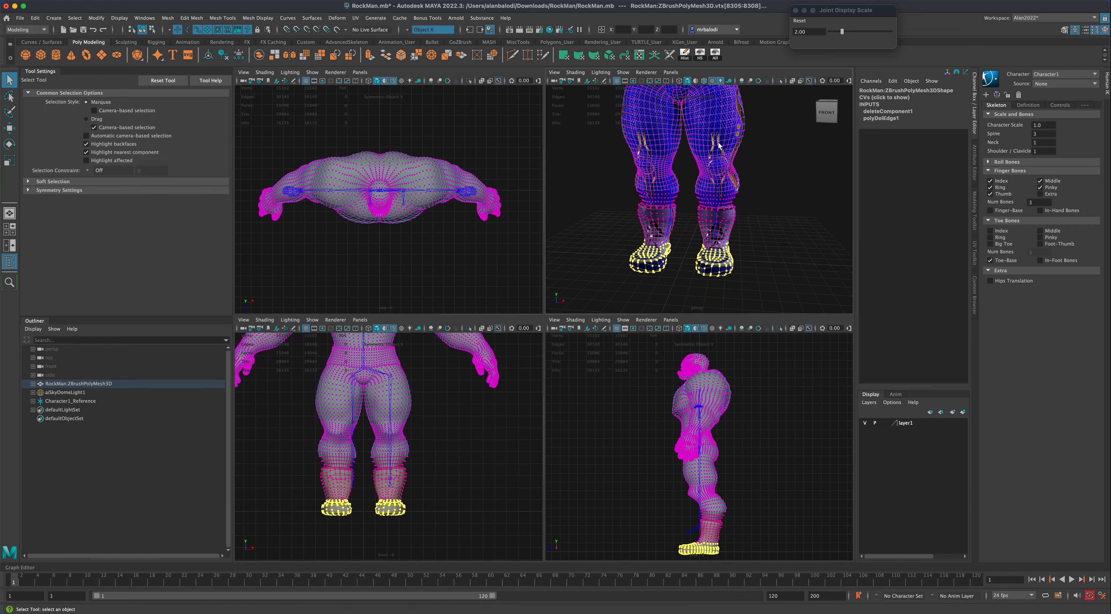
{"action": "right_click_drag", "start_coordinate": [726, 134], "coordinate": [757, 132]}
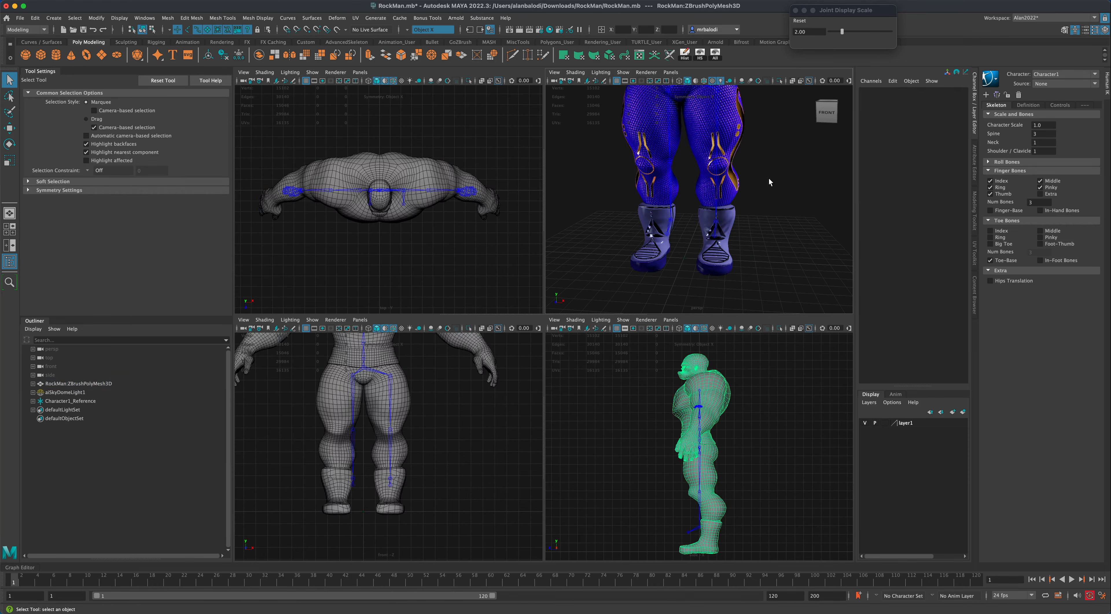
- Show the whole character in the front view and select its body mesh
{"action": "scroll", "coordinate": [462, 400], "scroll_direction": "down", "scroll_amount": 2}
{"action": "middle_click_drag", "start_coordinate": [463, 402], "coordinate": [484, 438], "text": "alt"}
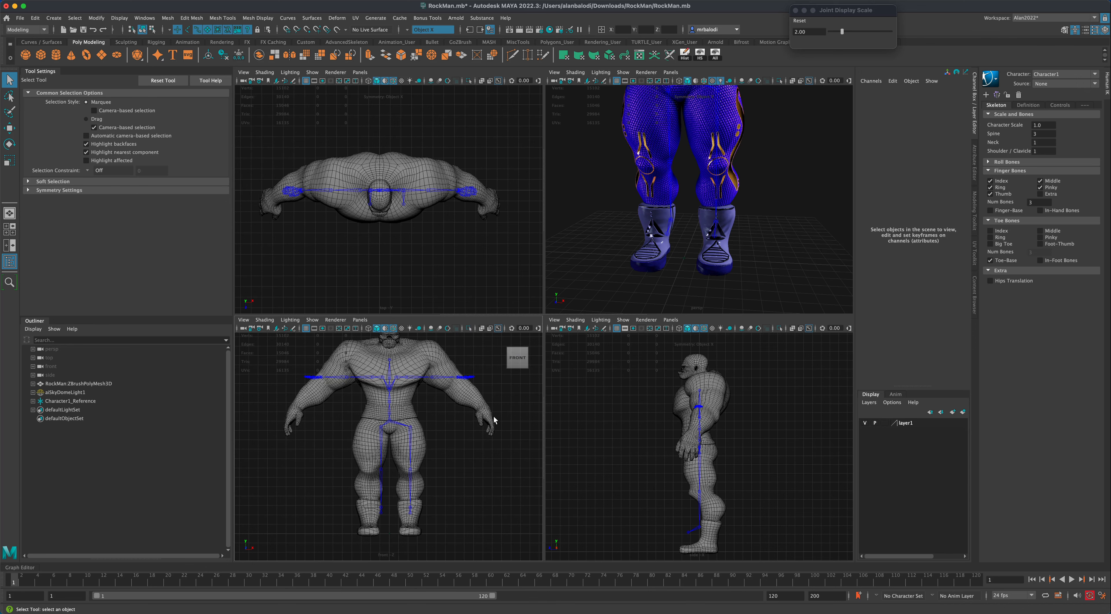
{"action": "left_click", "coordinate": [438, 371]}
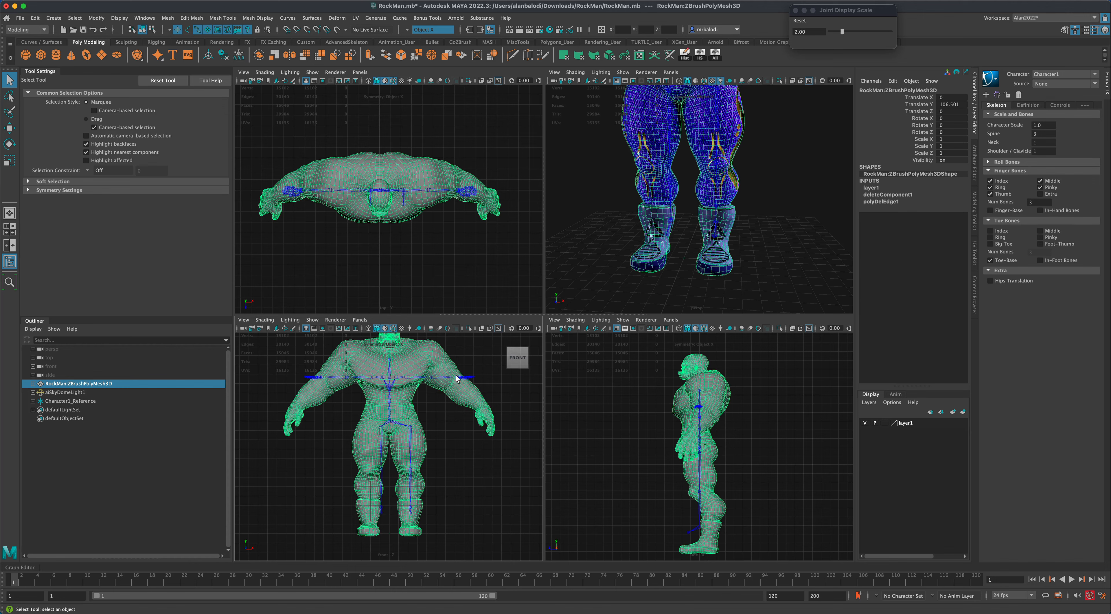
{"action": "middle_click_drag", "start_coordinate": [453, 442], "coordinate": [462, 460], "text": "alt"}
{"action": "scroll", "coordinate": [460, 466], "scroll_direction": "down", "scroll_amount": 2}
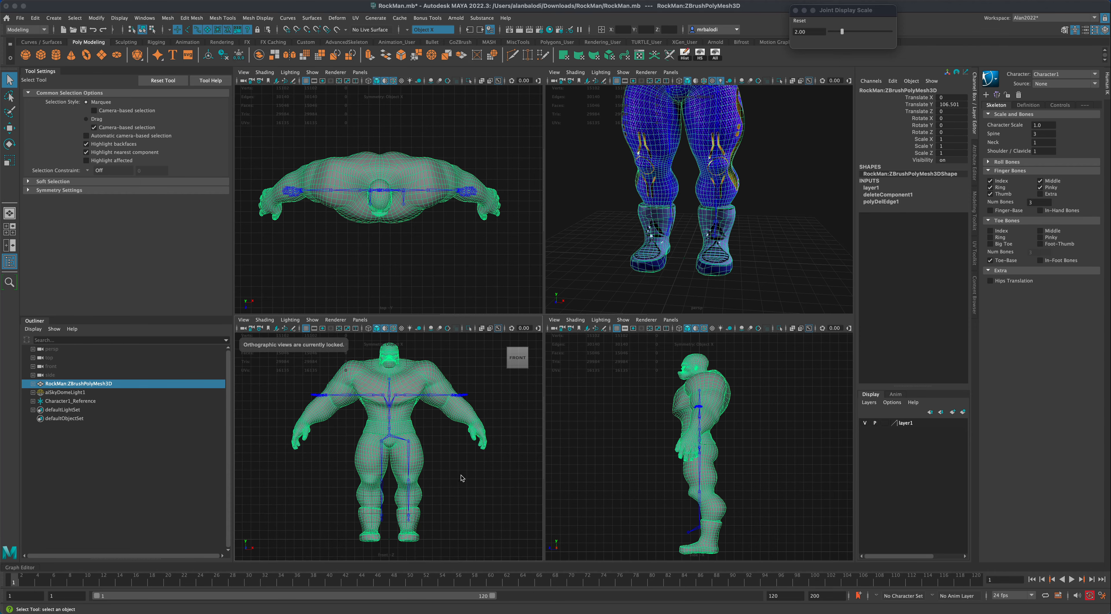
- Enlarge the front view to full size and clear the selection of the character mesh
{"action": "key", "text": "space"}
{"action": "left_click", "coordinate": [680, 388]}
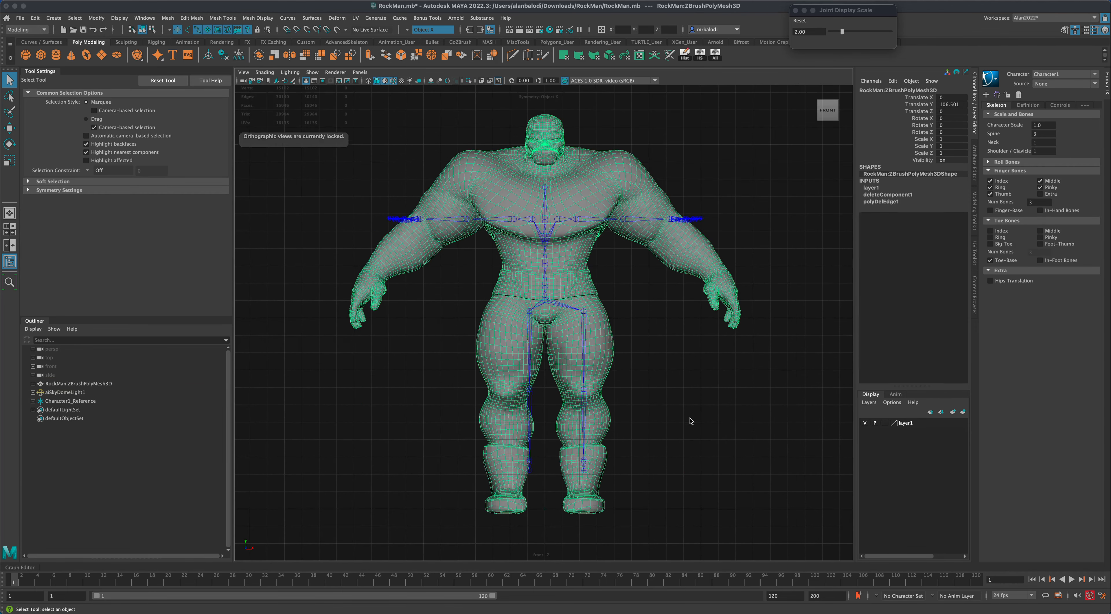
{"action": "scroll", "coordinate": [689, 431], "scroll_direction": "up", "scroll_amount": 5}
{"action": "scroll", "coordinate": [689, 427], "scroll_direction": "up", "scroll_amount": 2}
{"action": "middle_click_drag", "start_coordinate": [687, 436], "coordinate": [689, 353], "text": "alt"}
{"action": "scroll", "coordinate": [689, 354], "scroll_direction": "down", "scroll_amount": 3}
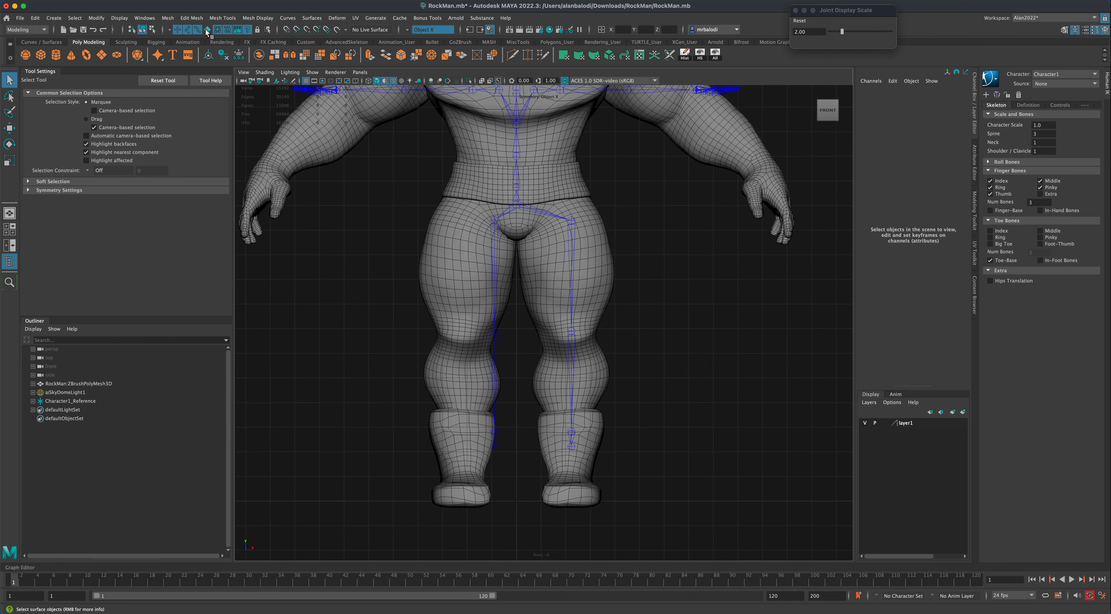
- Try template display for layer1 and restore its normal display mode
{"action": "left_click", "coordinate": [884, 422]}
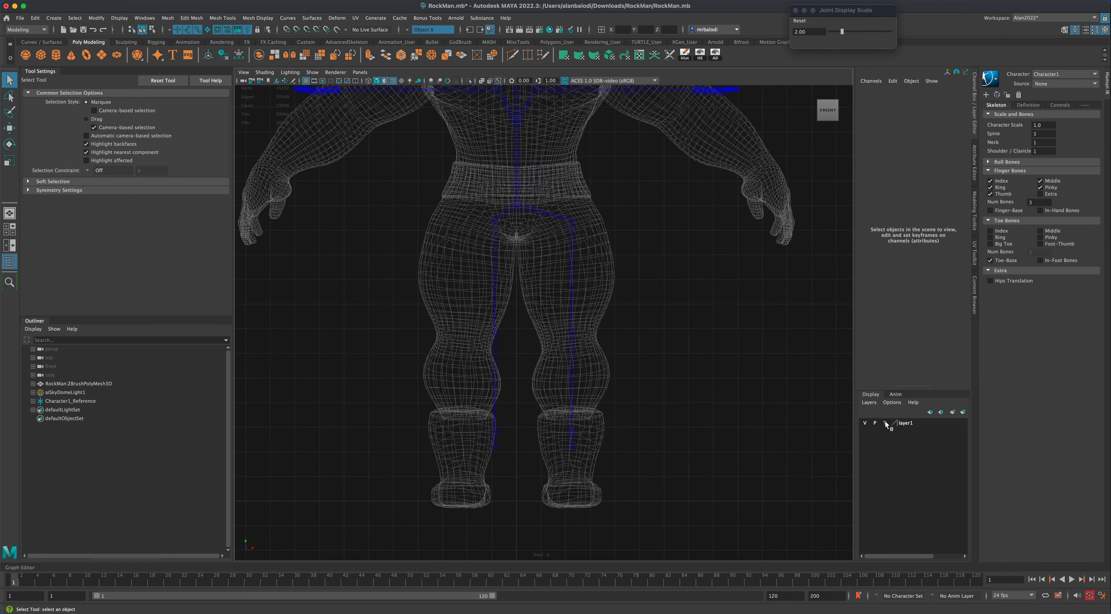
{"action": "left_click", "coordinate": [885, 422]}
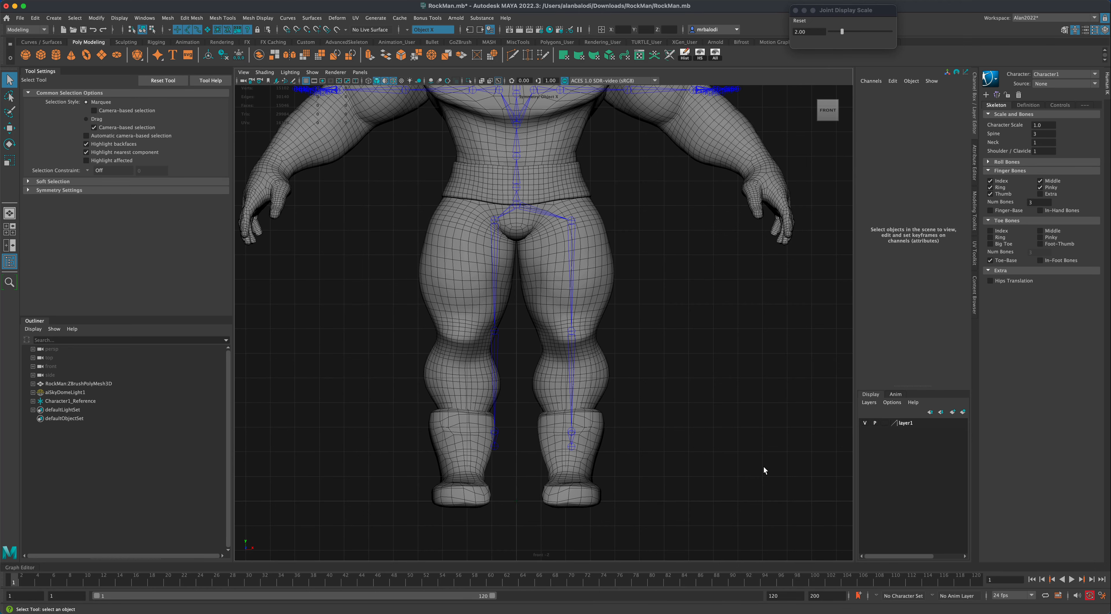
- Move the left upper leg joint in the front view to about X 20.9 and Y -7.8, inside the thigh
{"action": "middle_click_drag", "start_coordinate": [613, 260], "coordinate": [616, 264], "text": "alt"}
{"action": "left_click", "coordinate": [574, 225]}
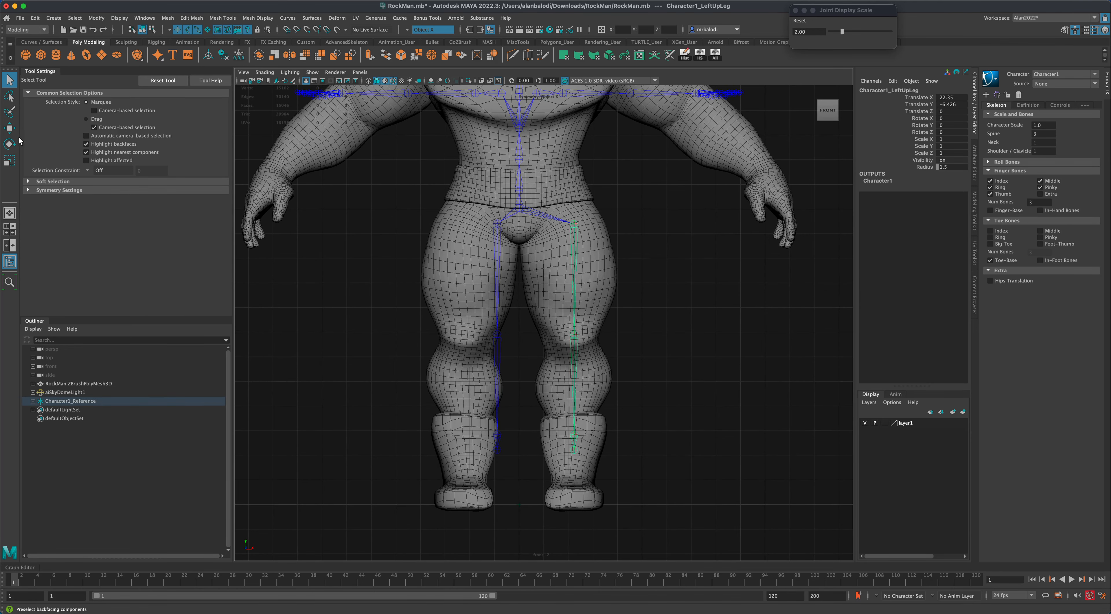
{"action": "key", "text": "w"}
{"action": "mouse_move", "coordinate": [603, 195]}
{"action": "left_mouse_down"}
{"action": "mouse_move", "coordinate": [601, 206]}
{"action": "mouse_move", "coordinate": [589, 197]}
{"action": "left_mouse_up"}
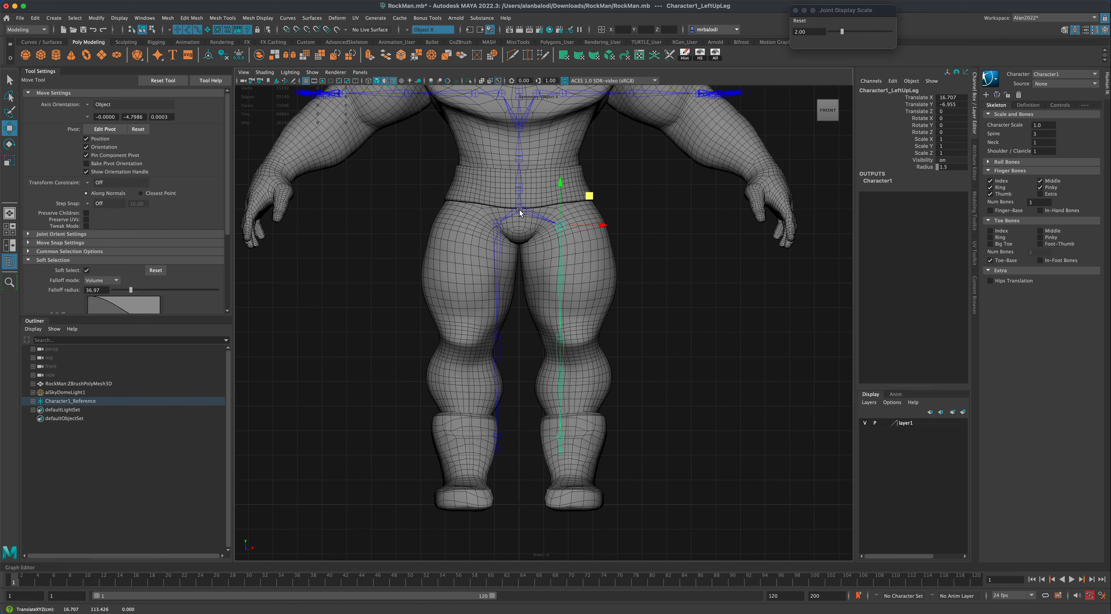
{"action": "scroll", "coordinate": [520, 213], "scroll_direction": "up", "scroll_amount": 3}
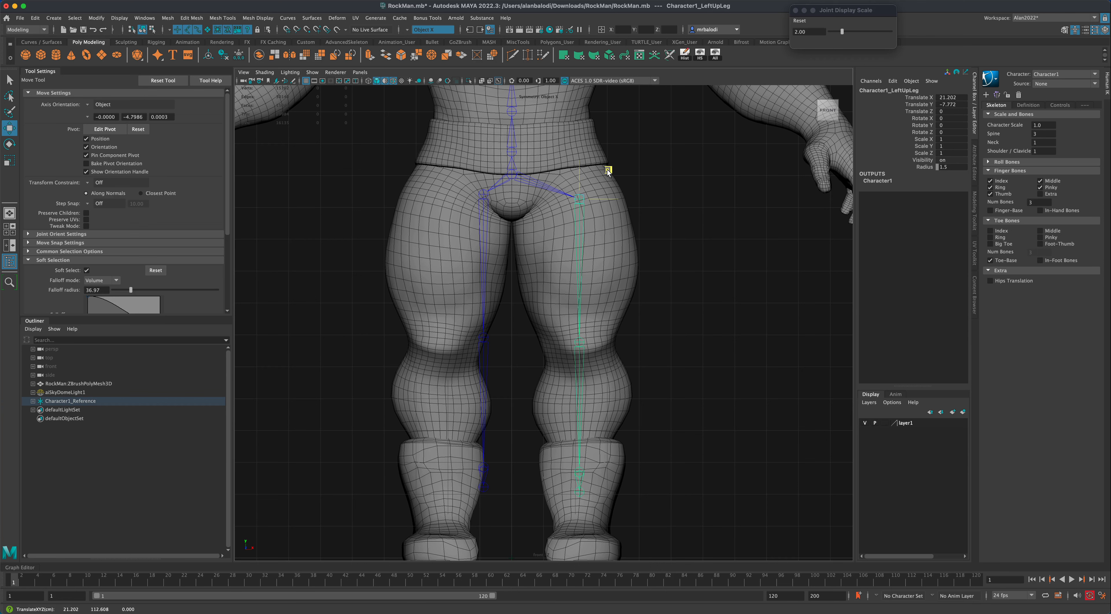
{"action": "left_click_drag", "start_coordinate": [570, 183], "coordinate": [608, 171]}
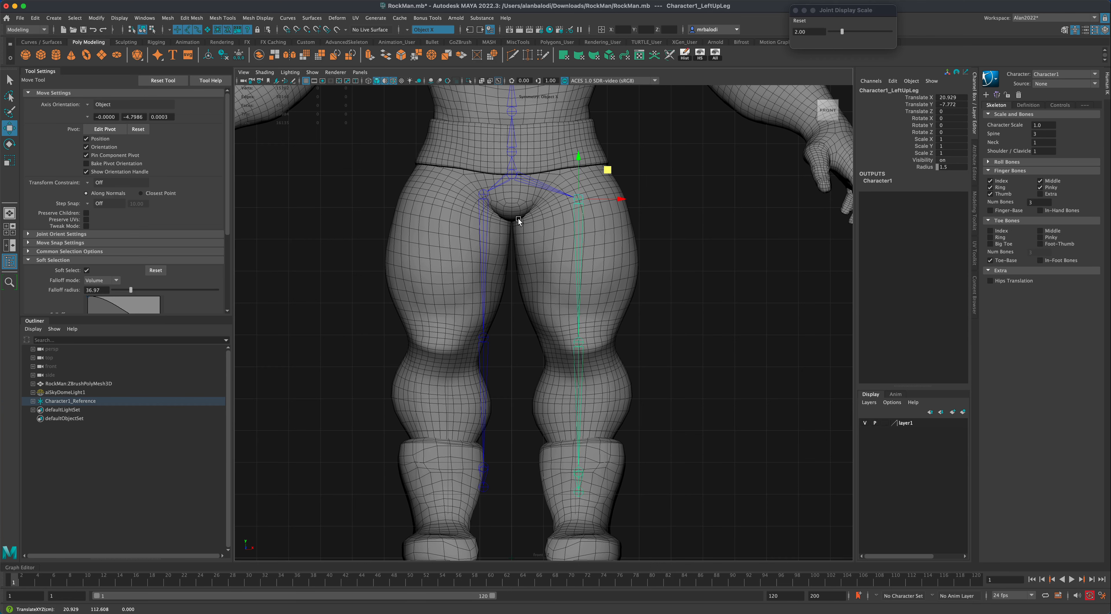
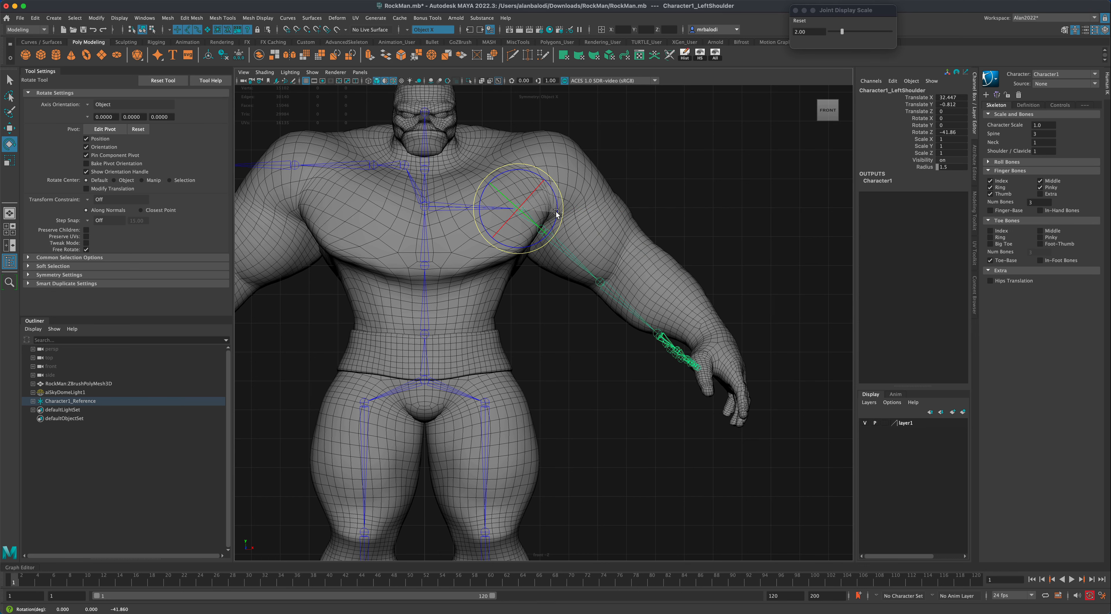
- Try moving the left arm joint toward the upper arm's center and undo the move
{"action": "key", "text": "w"}
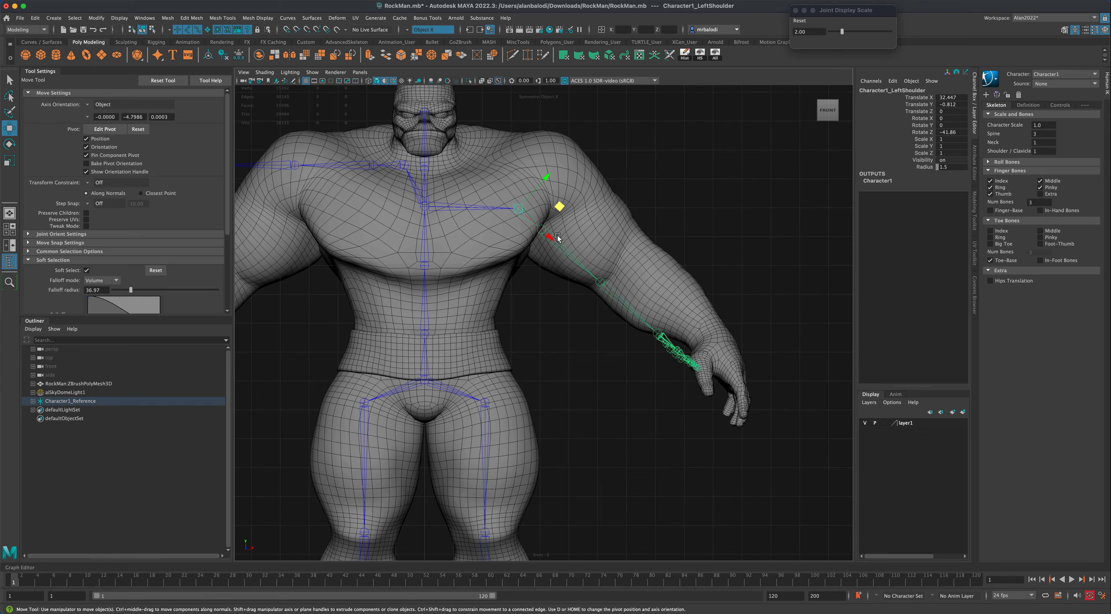
{"action": "left_click", "coordinate": [575, 260]}
{"action": "left_click_drag", "start_coordinate": [571, 203], "coordinate": [583, 189]}
{"action": "key", "text": "ctrl+z"}
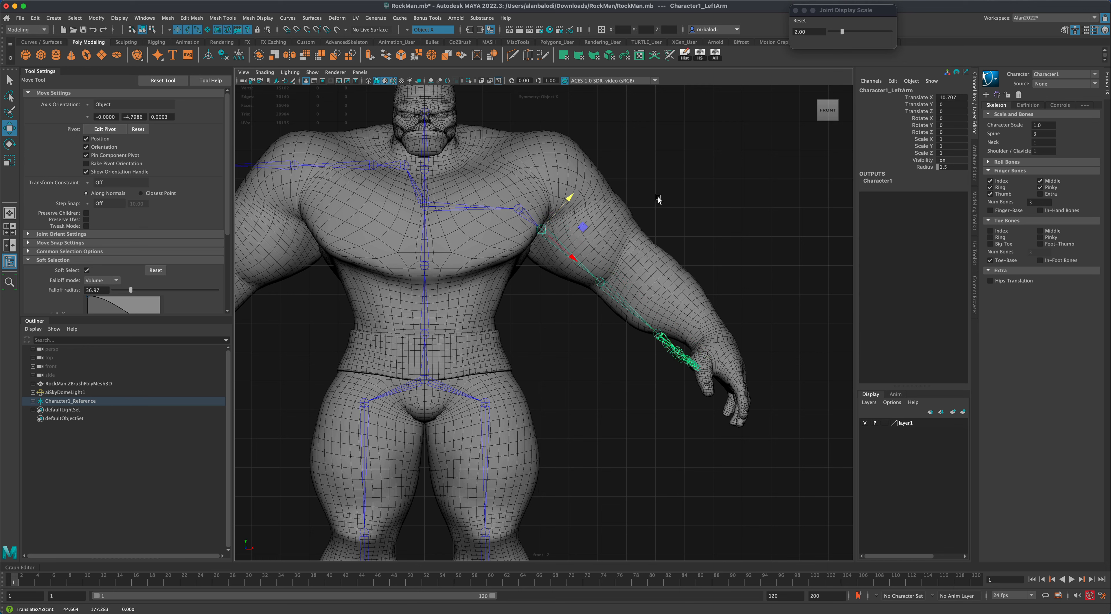
- Move the left shoulder joint to about X 37.1, Y 4.4 and the left arm joint to about X 9.5
{"action": "left_click", "coordinate": [519, 209]}
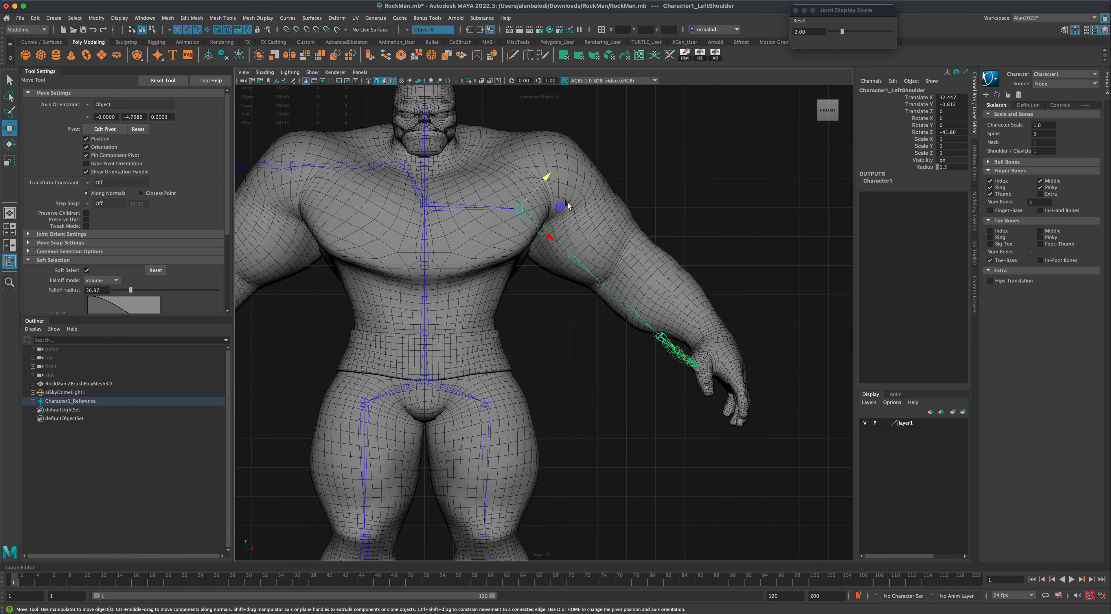
{"action": "left_click_drag", "start_coordinate": [547, 178], "coordinate": [562, 168]}
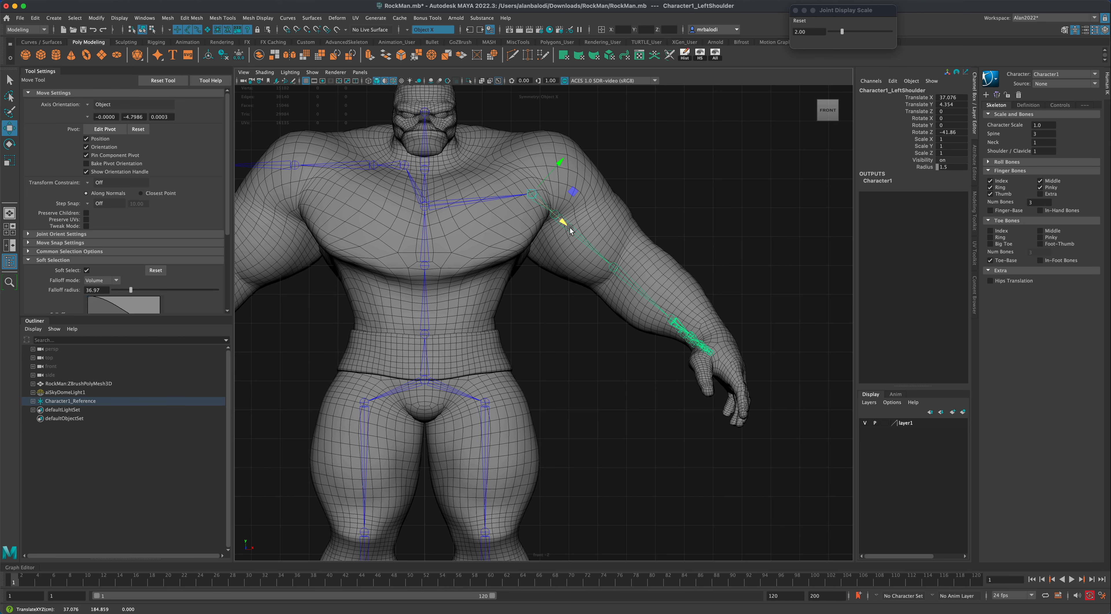
{"action": "left_click", "coordinate": [646, 194]}
{"action": "left_click", "coordinate": [552, 214]}
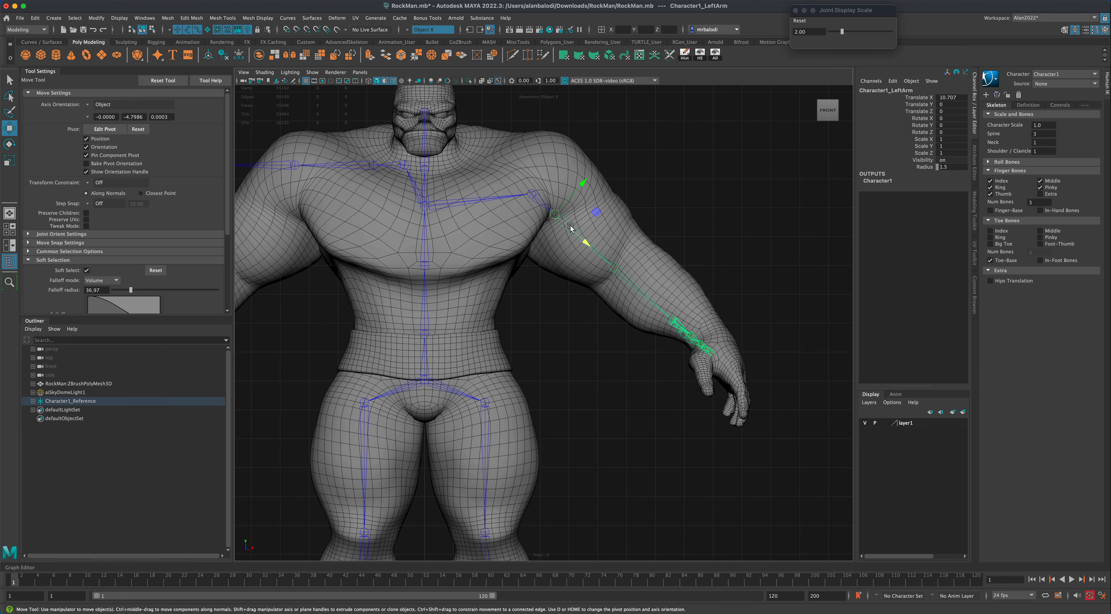
{"action": "left_click_drag", "start_coordinate": [585, 241], "coordinate": [581, 243]}
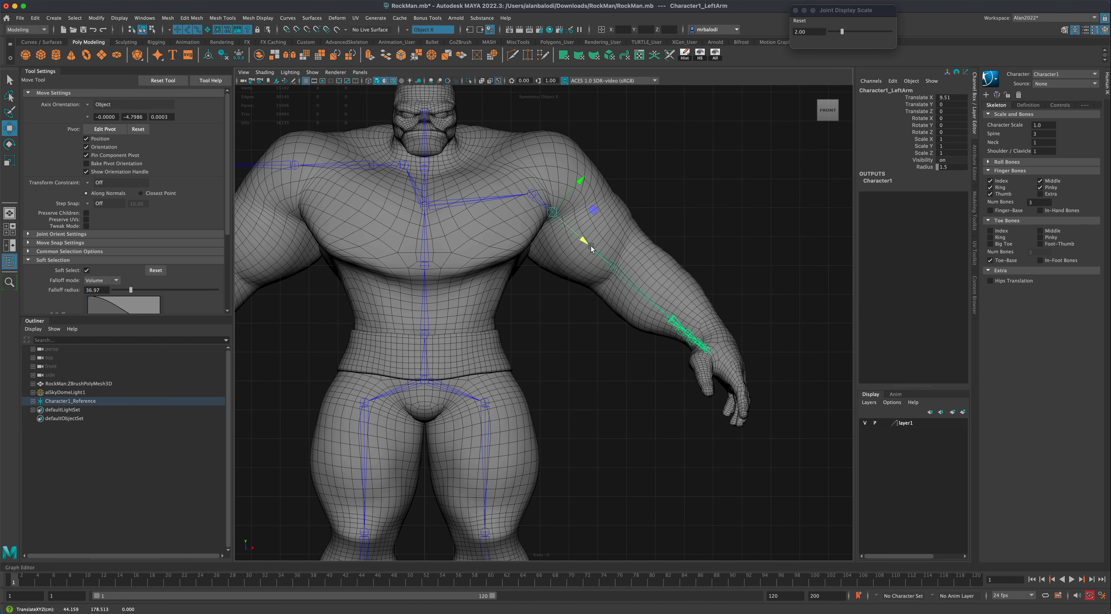
- Move the left forearm joint to about X 29.3 and the left hand joint to about X 39.2, Y 2.6
{"action": "left_click", "coordinate": [612, 265]}
{"action": "left_click_drag", "start_coordinate": [644, 294], "coordinate": [648, 301]}
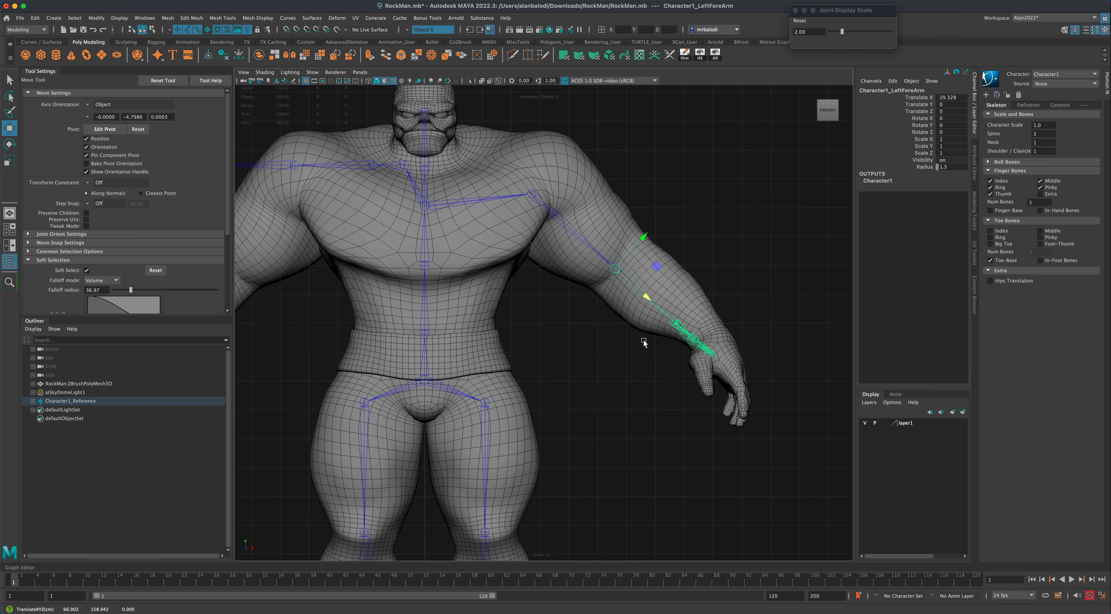
{"action": "left_click", "coordinate": [706, 350]}
{"action": "left_click_drag", "start_coordinate": [708, 351], "coordinate": [740, 362]}
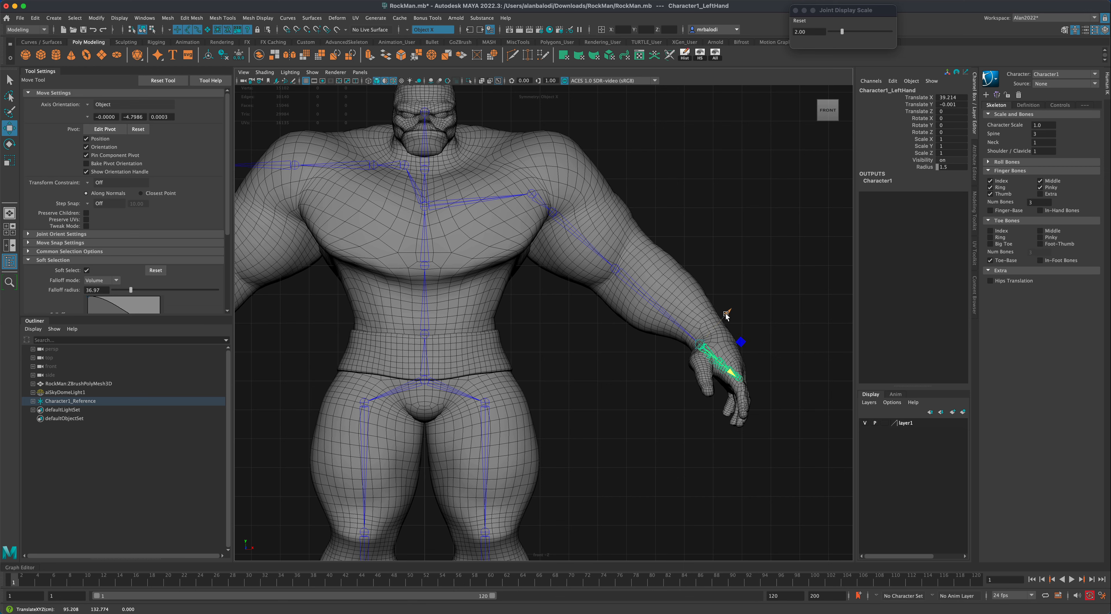
{"action": "left_click_drag", "start_coordinate": [728, 314], "coordinate": [733, 309]}
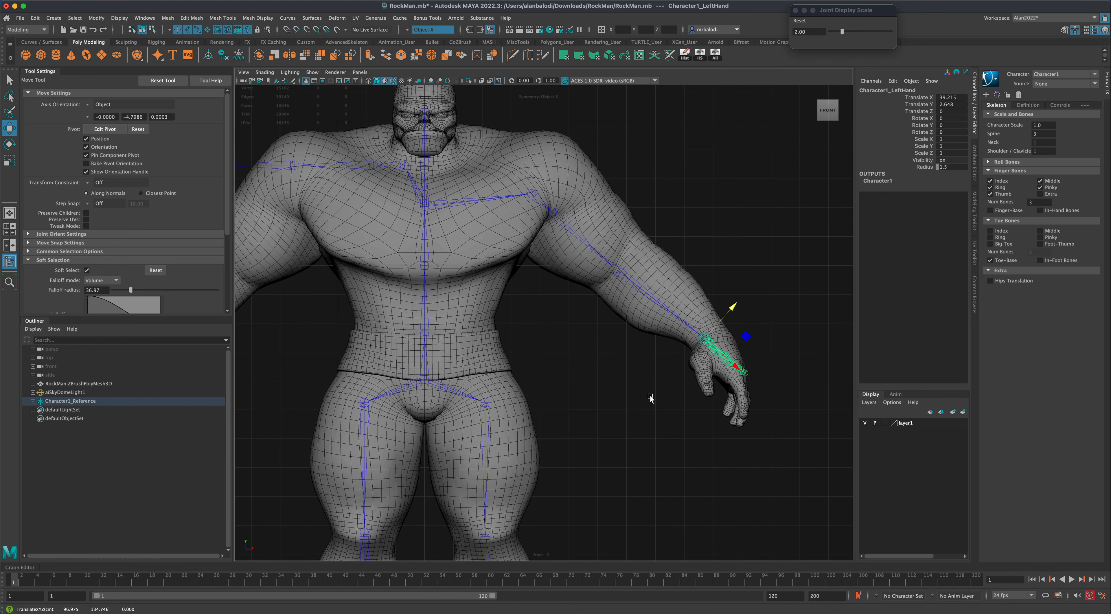
- Examine in the enlarged side view how the arm, spine and leg joints align with the character mesh
{"action": "key", "text": "space"}
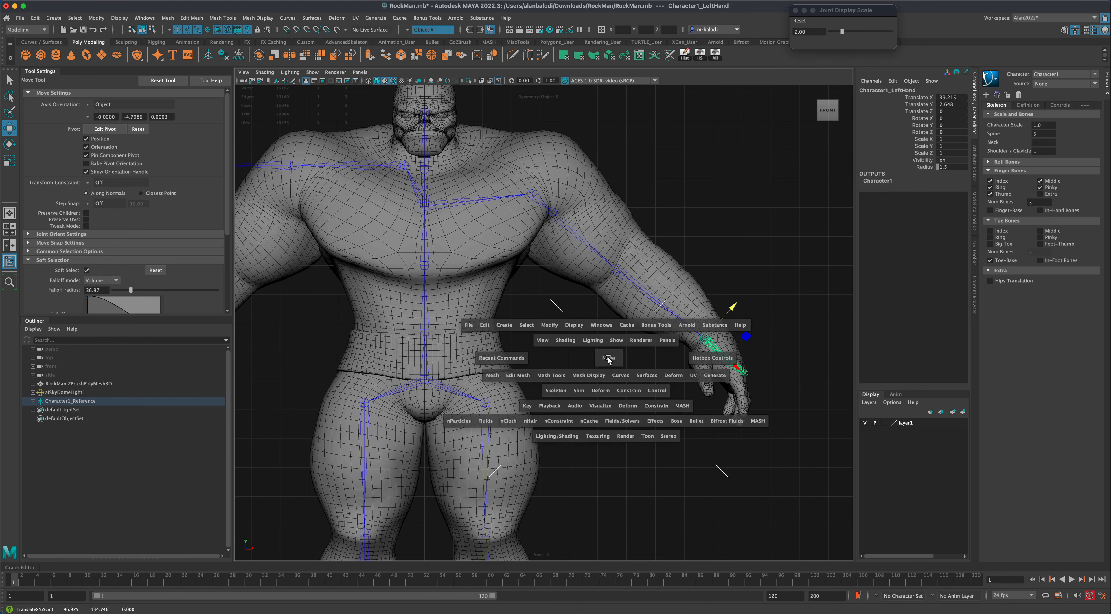
{"action": "key", "text": "space"}
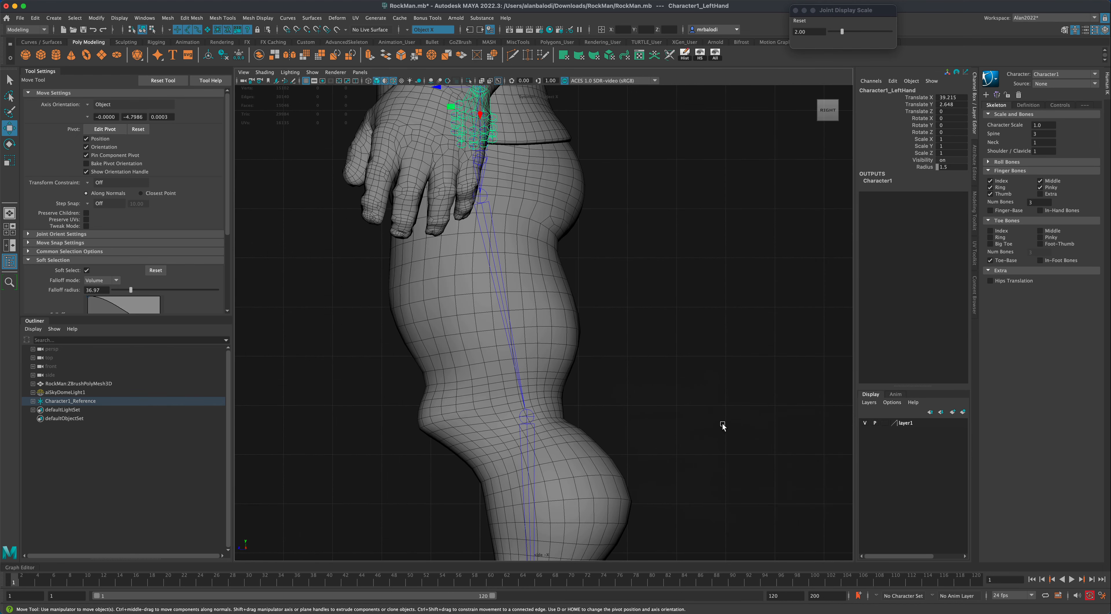
{"action": "scroll", "coordinate": [698, 405], "scroll_direction": "down", "scroll_amount": 3}
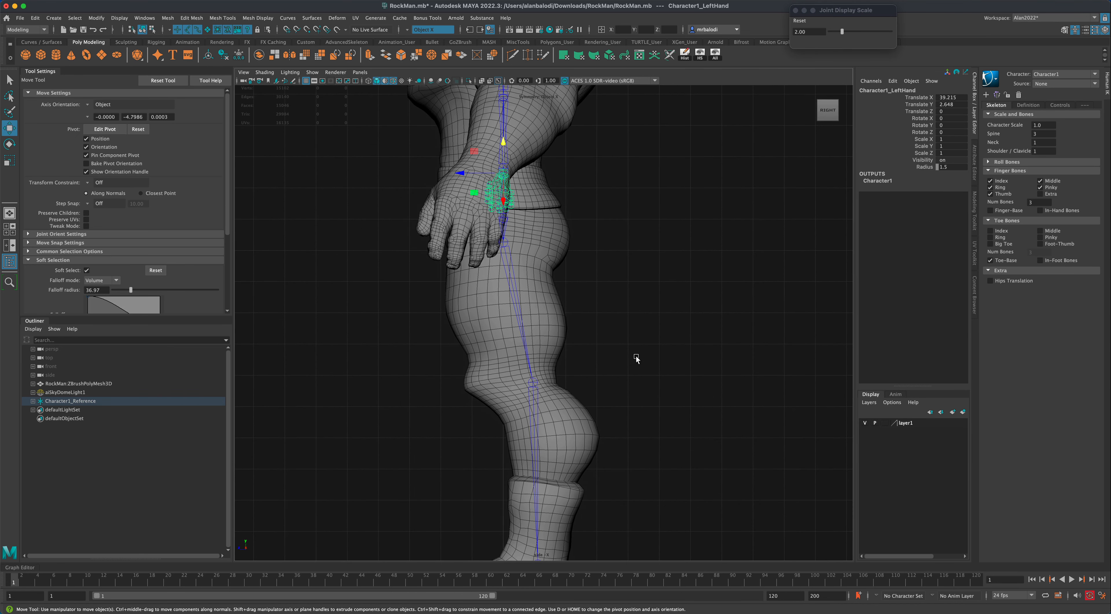
{"action": "scroll", "coordinate": [638, 360], "scroll_direction": "up", "scroll_amount": 2}
{"action": "scroll", "coordinate": [684, 364], "scroll_direction": "down", "scroll_amount": 5}
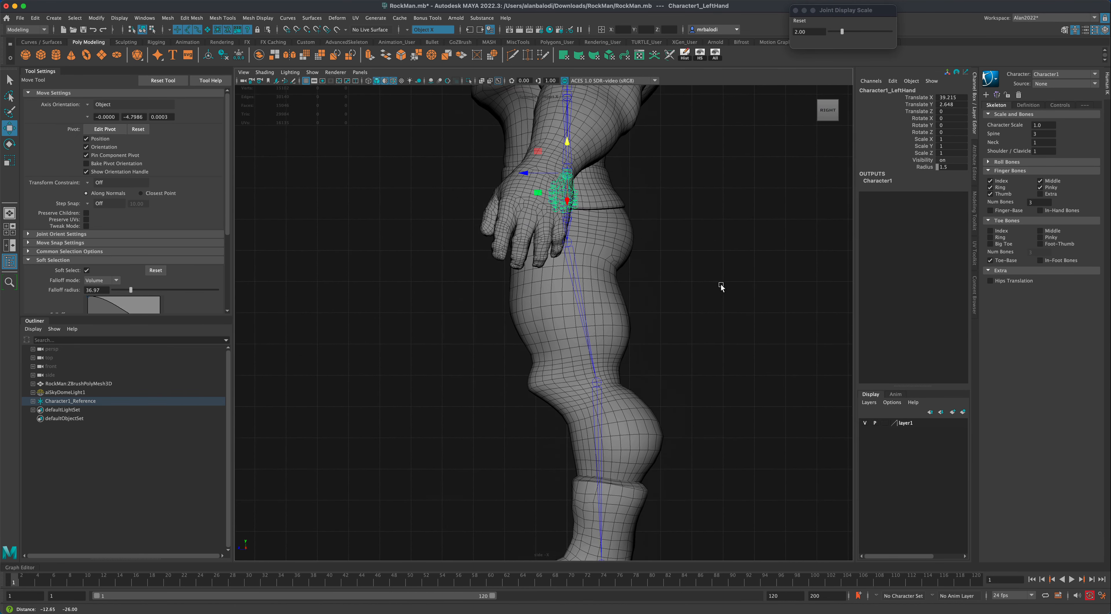
{"action": "scroll", "coordinate": [665, 315], "scroll_direction": "down", "scroll_amount": 3}
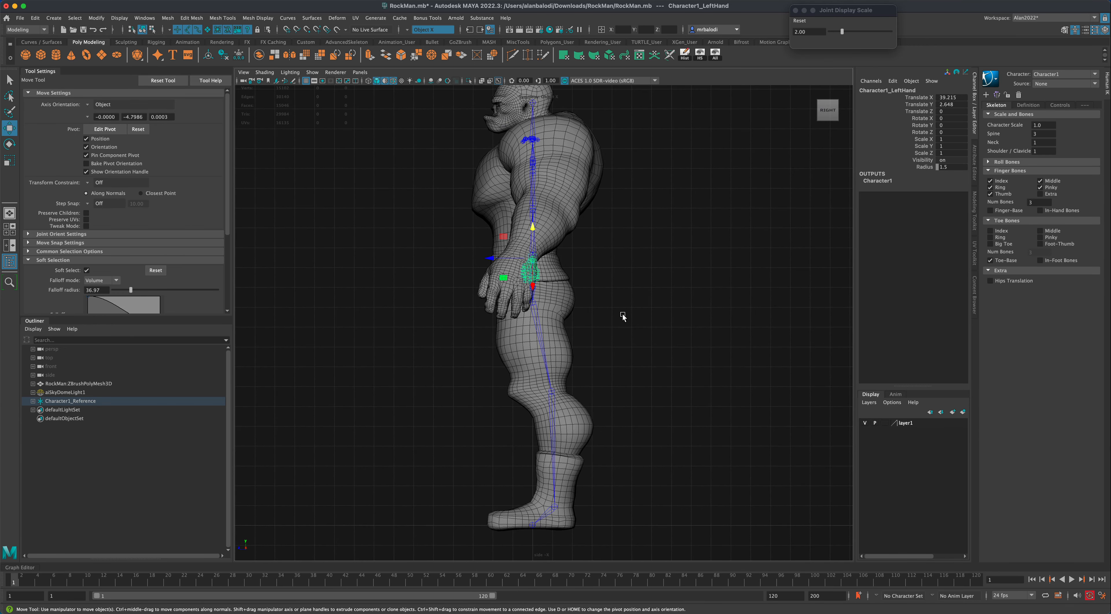
{"action": "middle_click_drag", "start_coordinate": [666, 335], "coordinate": [667, 351], "text": "alt"}
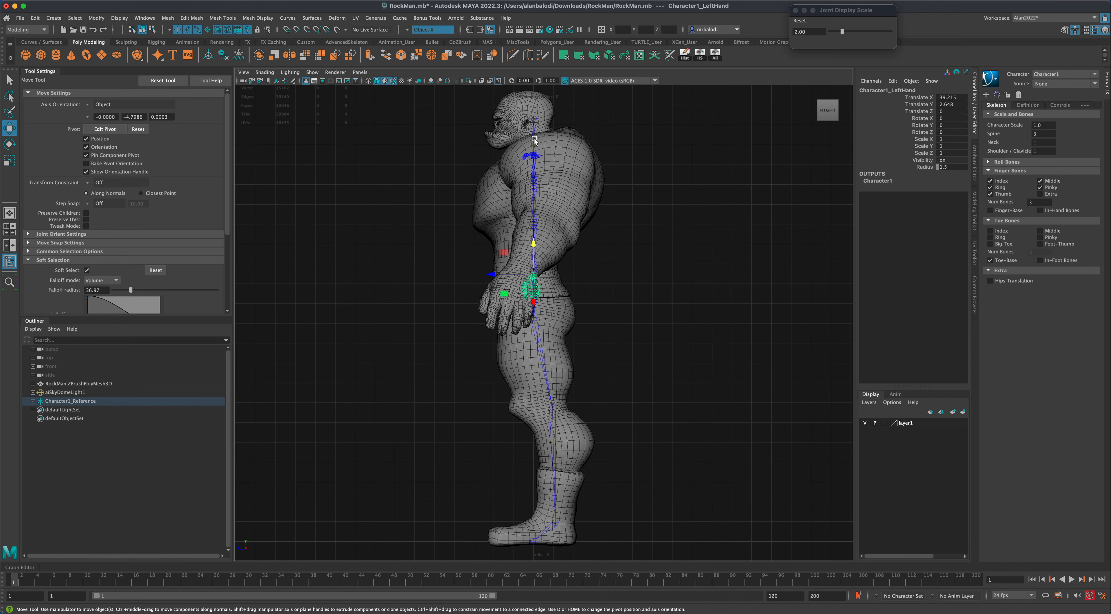
{"action": "middle_click_drag", "start_coordinate": [672, 292], "coordinate": [670, 302], "text": "alt"}
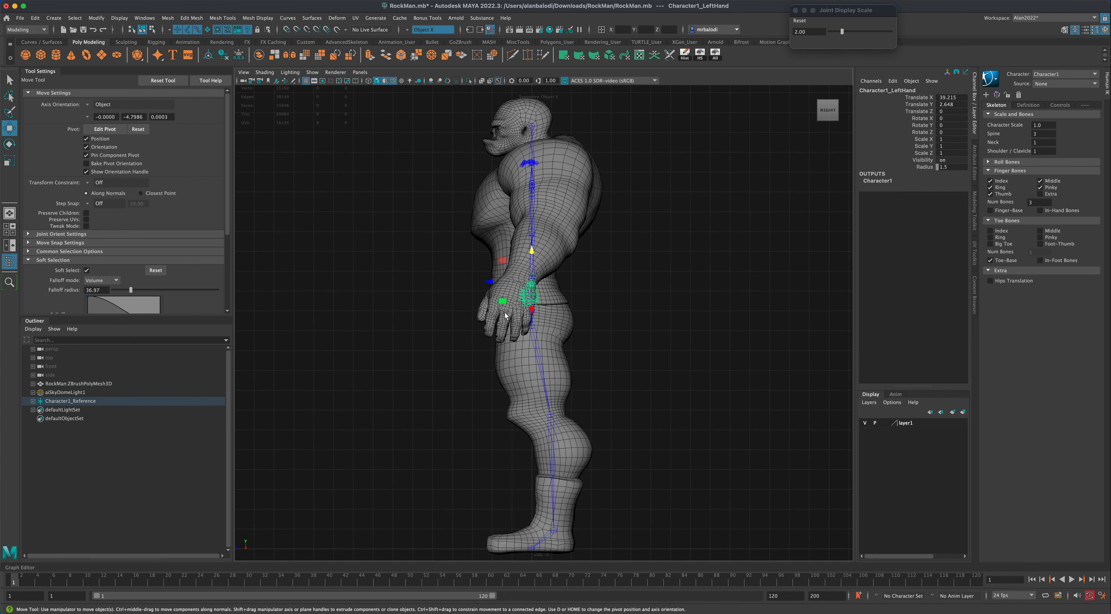
{"action": "scroll", "coordinate": [659, 323], "scroll_direction": "up", "scroll_amount": 3}
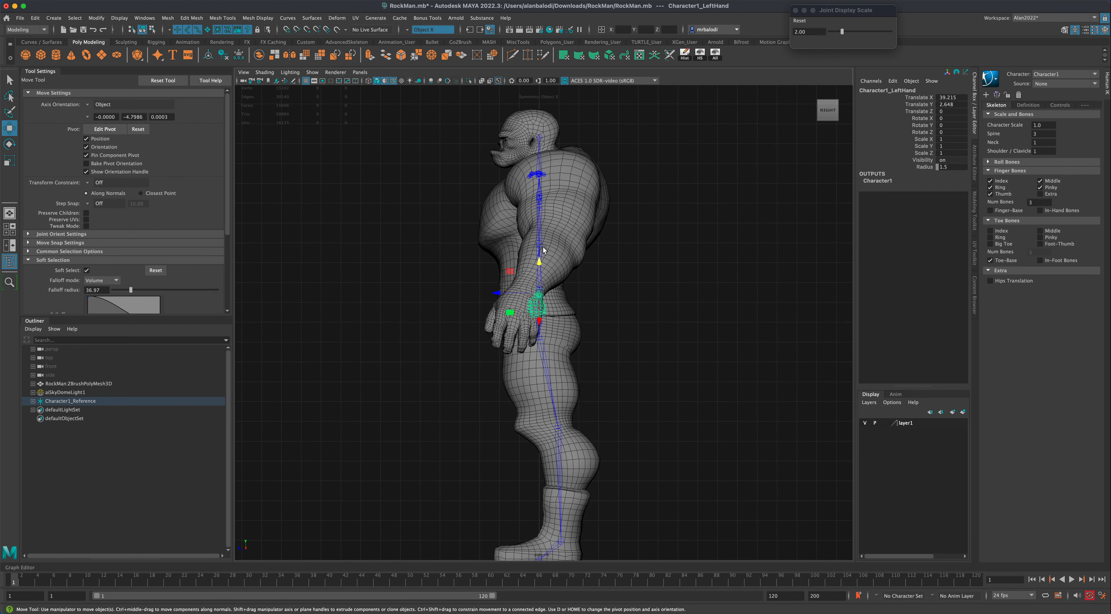
- Return to the four-view layout and move the neck joint to about Y 22.6 and Z -0.5
{"action": "key", "text": "space"}
{"action": "scroll", "coordinate": [690, 414], "scroll_direction": "up", "scroll_amount": 10}
{"action": "left_click", "coordinate": [641, 178]}
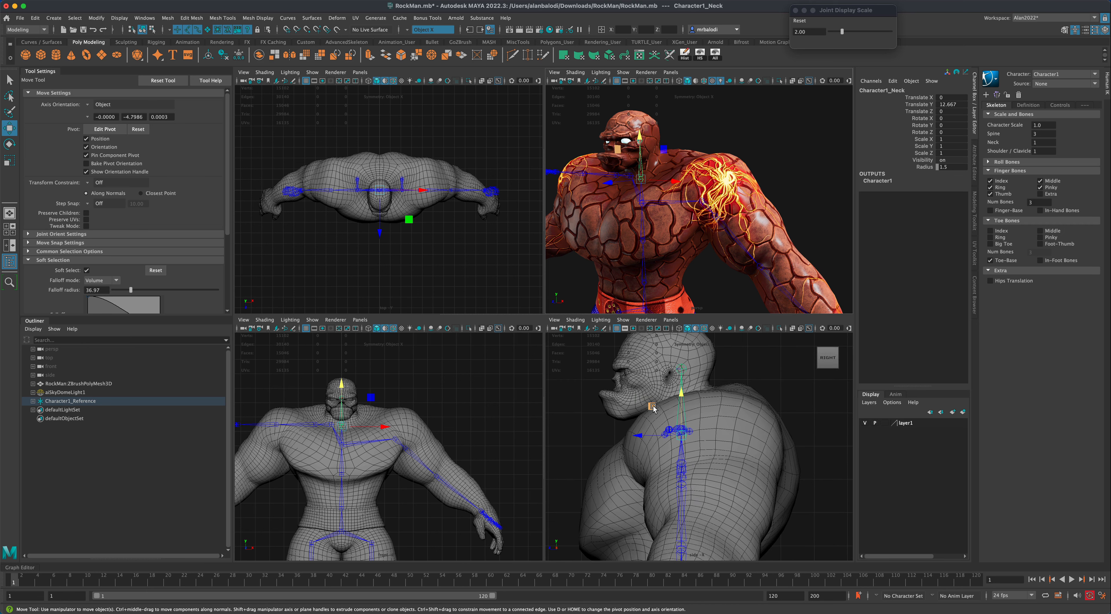
{"action": "left_click_drag", "start_coordinate": [652, 406], "coordinate": [654, 373]}
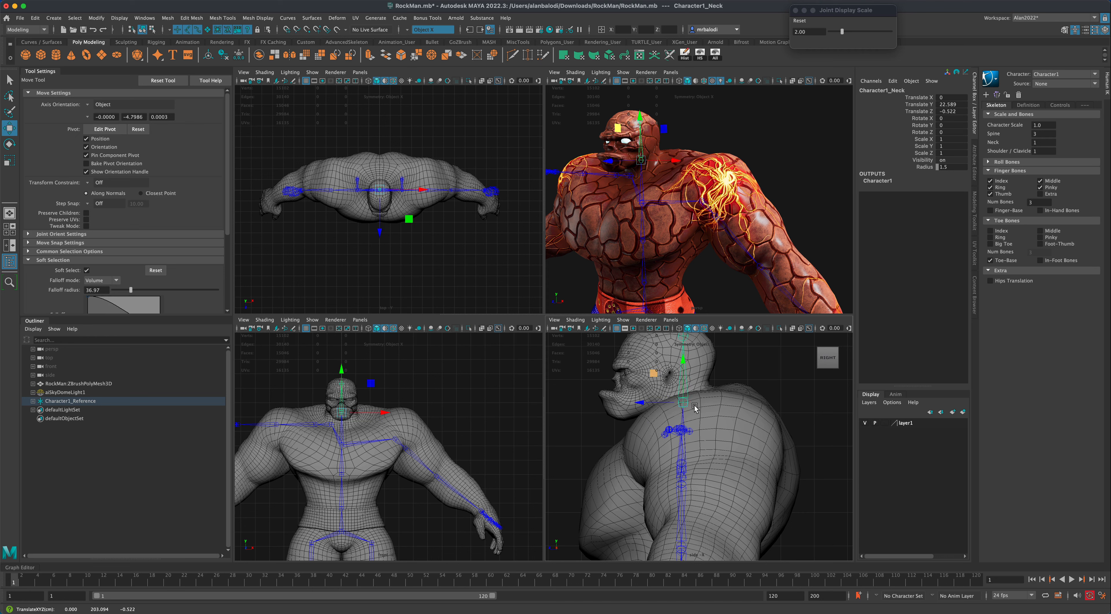
- Turn on X-Ray shading in the side view and move the head joint to about Y 13.9 and Z 6.4
{"action": "left_click", "coordinate": [793, 328]}
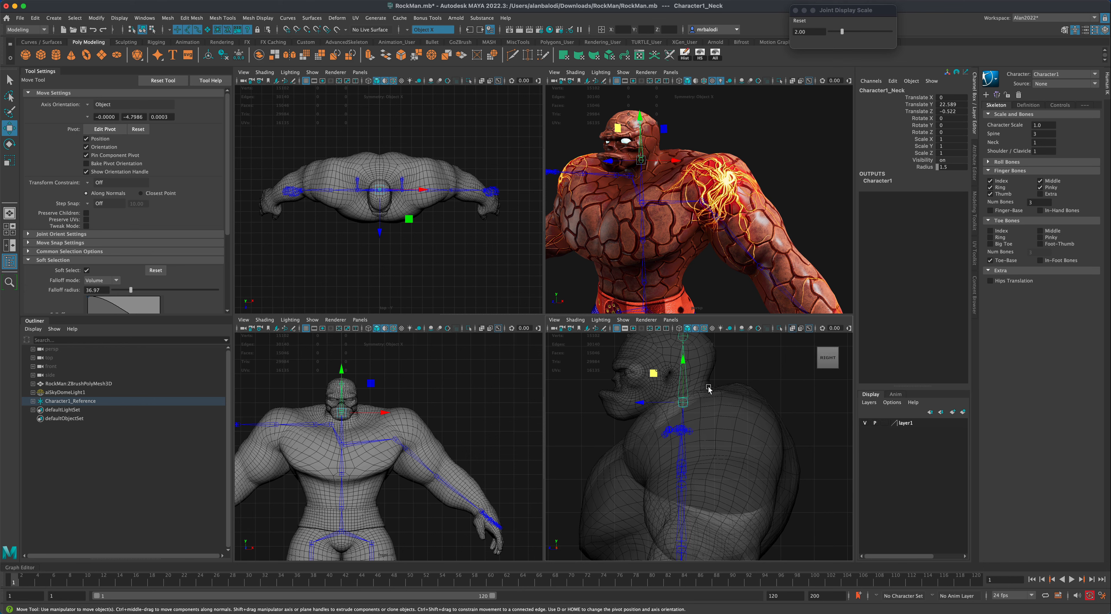
{"action": "scroll", "coordinate": [753, 408], "scroll_direction": "up", "scroll_amount": 6}
{"action": "scroll", "coordinate": [752, 408], "scroll_direction": "down", "scroll_amount": 3}
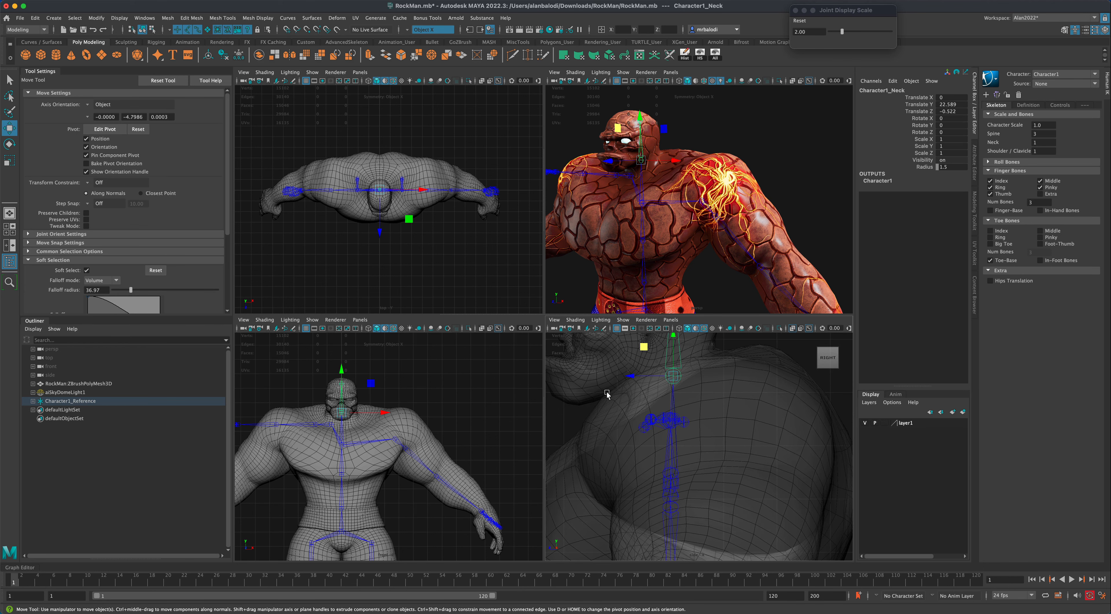
{"action": "scroll", "coordinate": [658, 405], "scroll_direction": "down", "scroll_amount": 1}
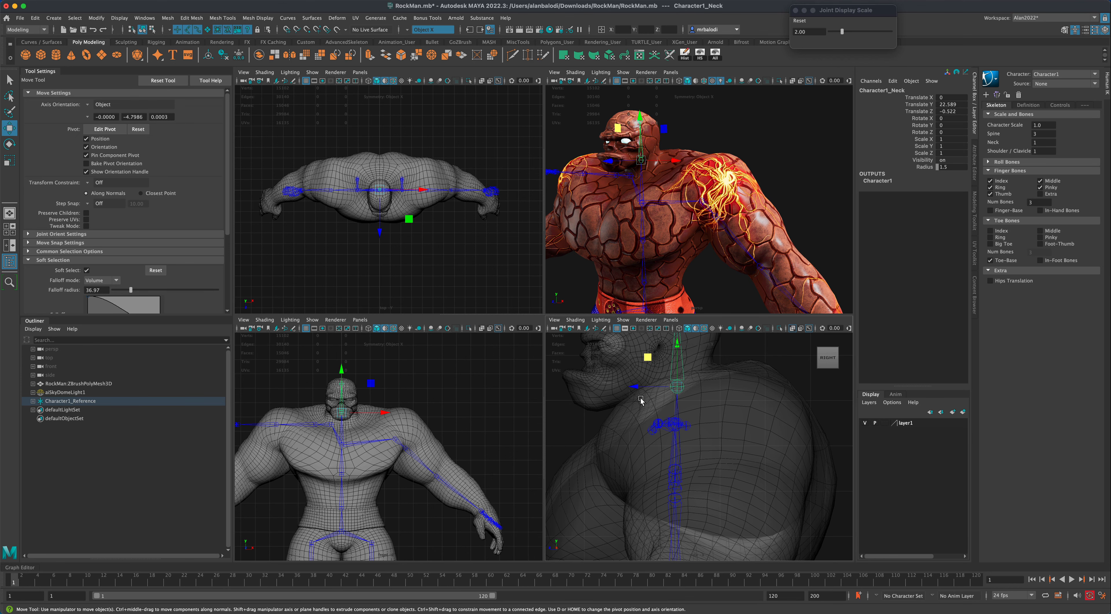
{"action": "scroll", "coordinate": [744, 417], "scroll_direction": "down", "scroll_amount": 1}
{"action": "scroll", "coordinate": [745, 417], "scroll_direction": "down", "scroll_amount": 2}
{"action": "scroll", "coordinate": [744, 416], "scroll_direction": "down", "scroll_amount": 1}
{"action": "middle_click_drag", "start_coordinate": [745, 416], "coordinate": [736, 443], "text": "alt"}
{"action": "left_click", "coordinate": [678, 394]}
{"action": "left_click_drag", "start_coordinate": [649, 366], "coordinate": [634, 381]}
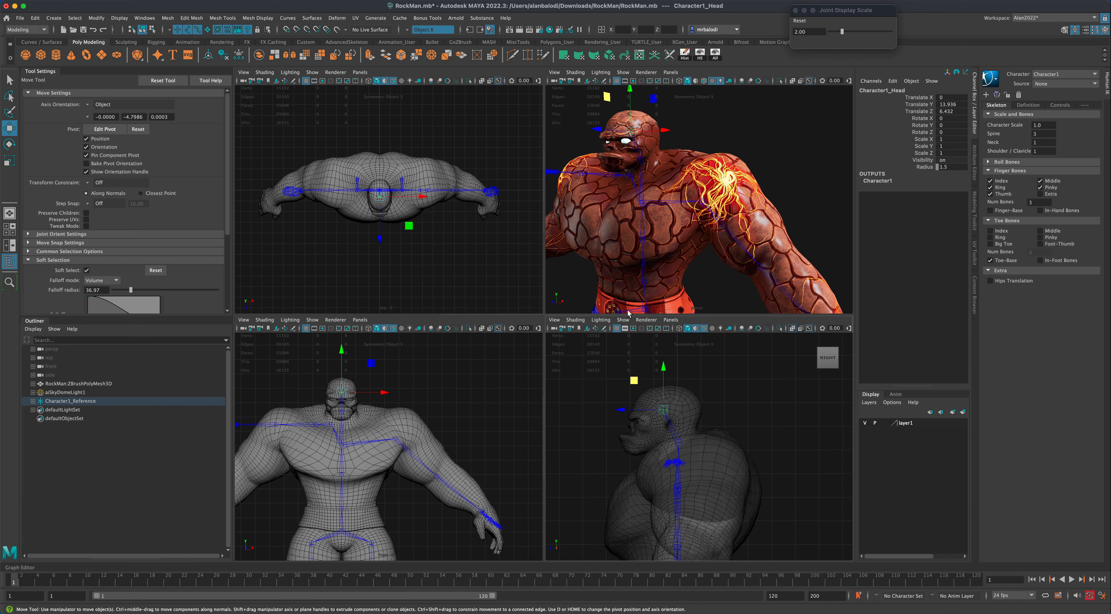
- Examine in the enlarged perspective view how the left hand joints sit against the character's arm and hand
{"action": "middle_click_drag", "start_coordinate": [729, 284], "coordinate": [694, 212], "text": "alt"}
{"action": "middle_click_drag", "start_coordinate": [711, 252], "coordinate": [702, 241], "text": "alt"}
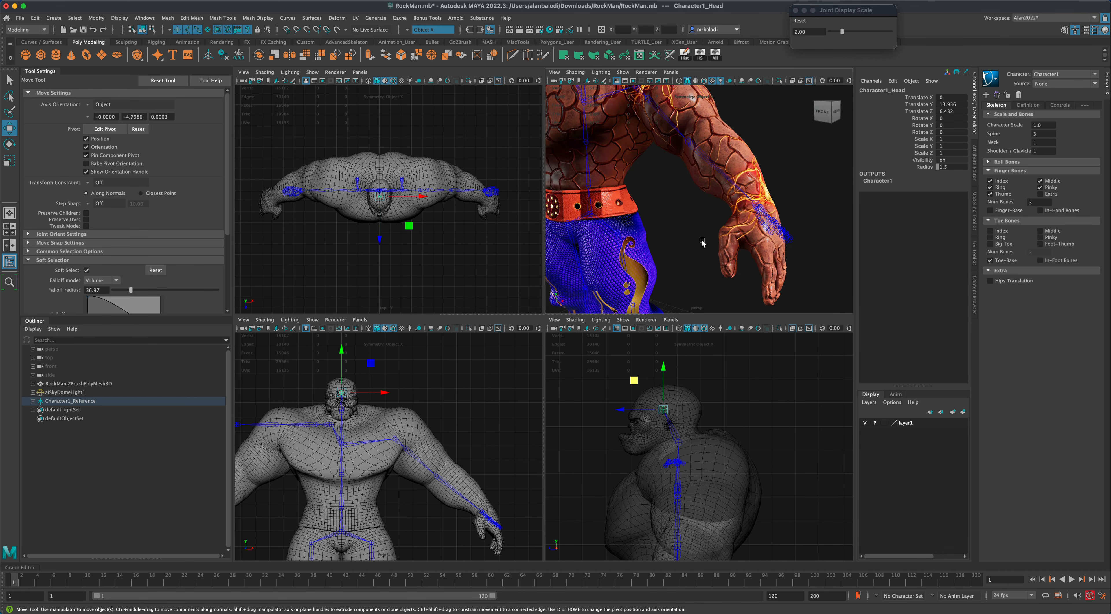
{"action": "scroll", "coordinate": [708, 257], "scroll_direction": "up", "scroll_amount": 3}
{"action": "key", "text": "space"}
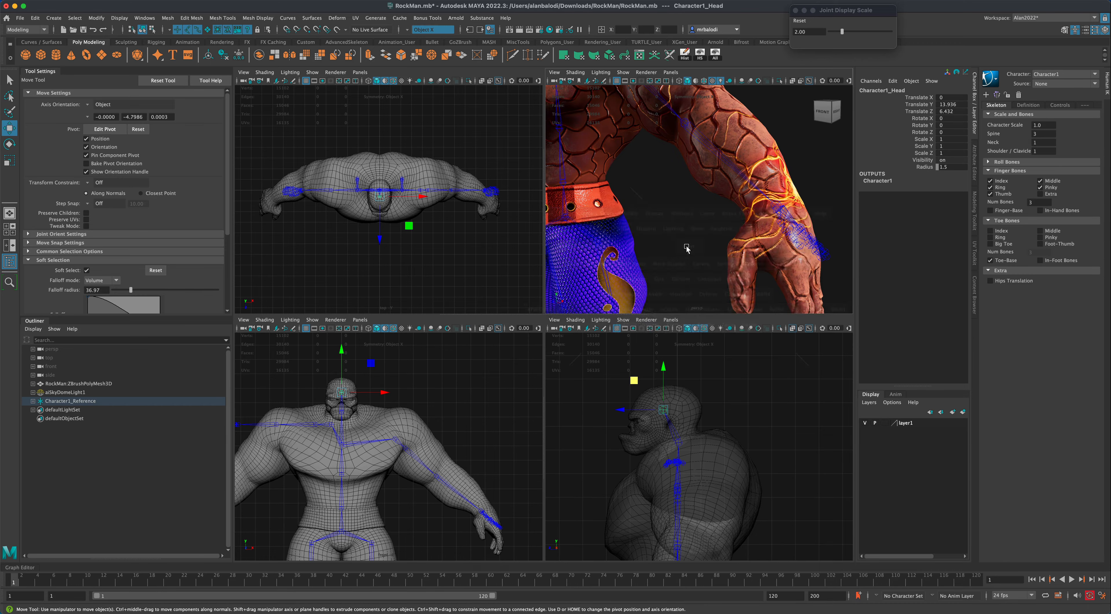
{"action": "scroll", "coordinate": [649, 291], "scroll_direction": "down", "scroll_amount": 5}
{"action": "left_click_drag", "start_coordinate": [735, 301], "coordinate": [689, 309], "text": "alt"}
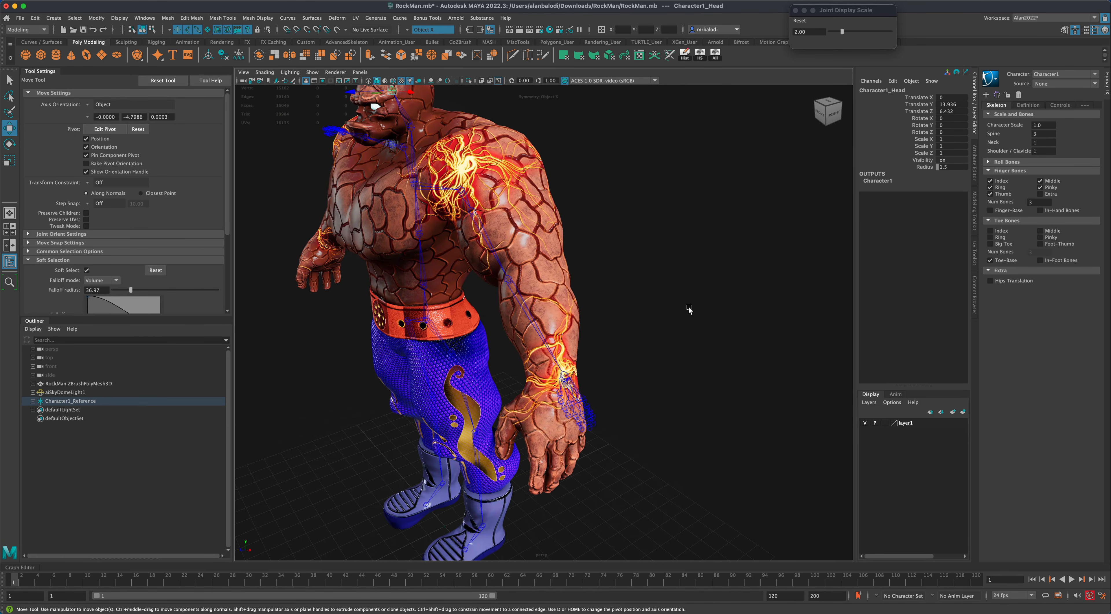
- Return to the four-view layout and move the left shoulder joint back in depth to about Z -8.5
{"action": "key", "text": "space"}
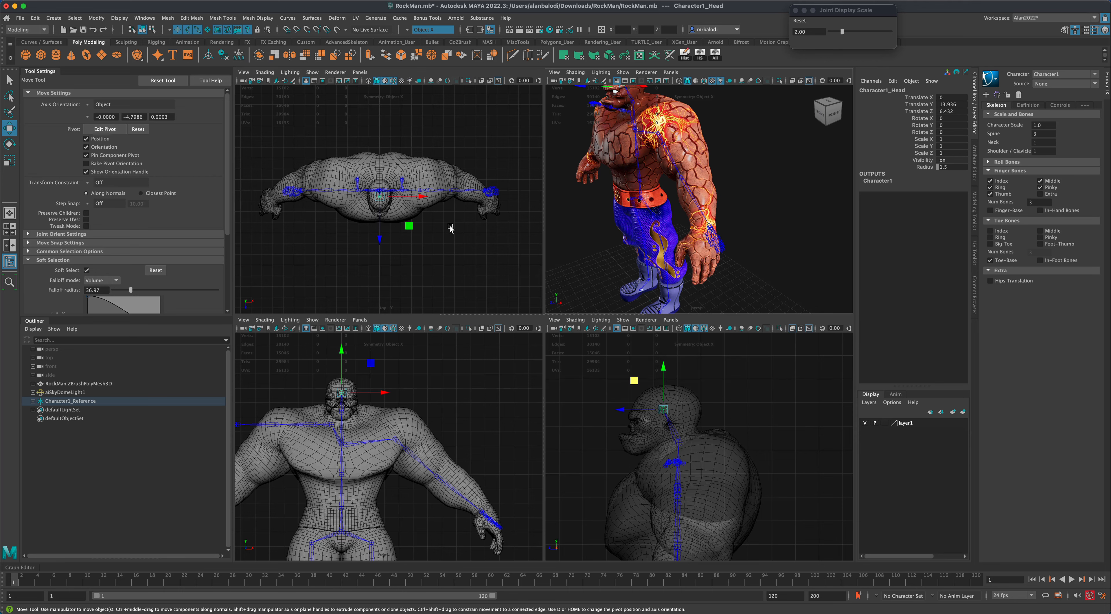
{"action": "left_click", "coordinate": [422, 192]}
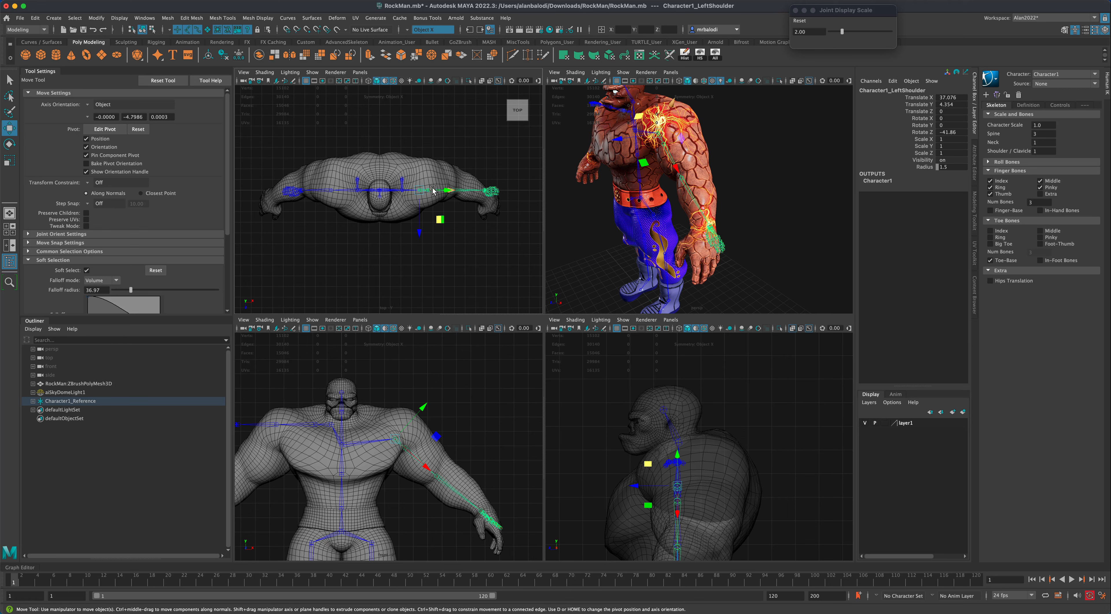
{"action": "left_click_drag", "start_coordinate": [425, 231], "coordinate": [421, 223]}
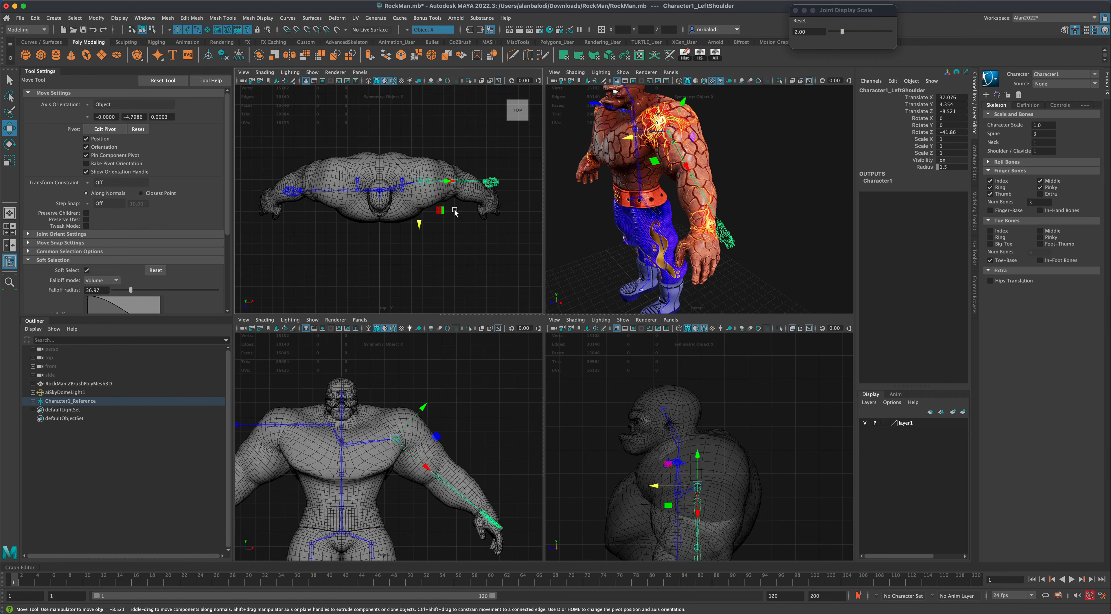
- Move the left hand joint forward in the top view to about Z 13, inside the character's wrist
{"action": "scroll", "coordinate": [494, 251], "scroll_direction": "up", "scroll_amount": 3}
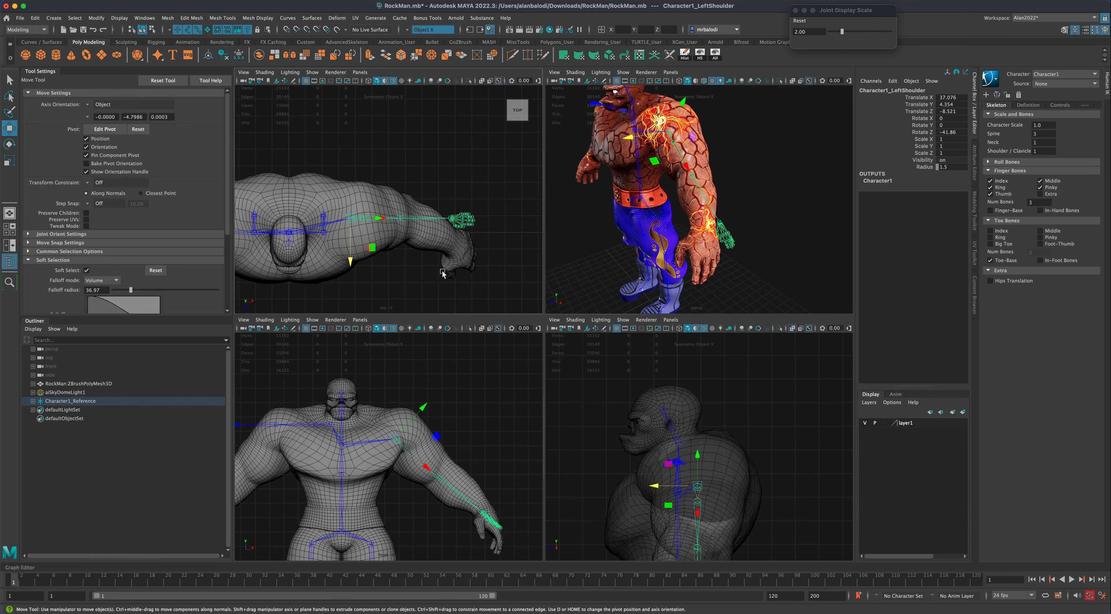
{"action": "scroll", "coordinate": [435, 258], "scroll_direction": "up", "scroll_amount": 3}
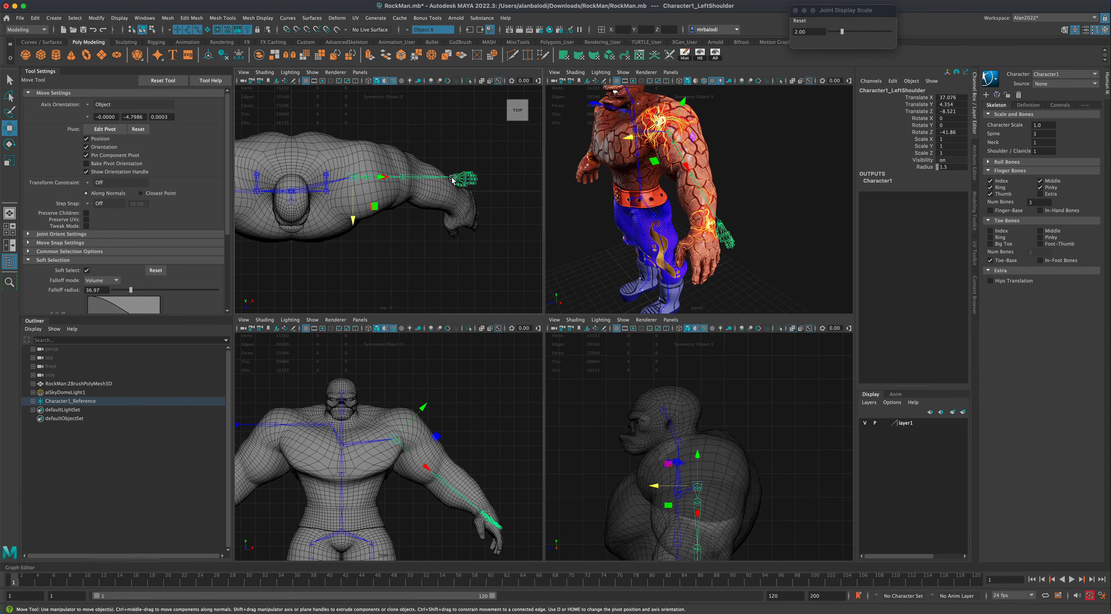
{"action": "left_click", "coordinate": [452, 179]}
{"action": "left_click_drag", "start_coordinate": [452, 220], "coordinate": [453, 242]}
- Examine the repositioned left hand joints up close from several angles in the enlarged perspective view
{"action": "scroll", "coordinate": [435, 483], "scroll_direction": "down", "scroll_amount": 5}
{"action": "middle_click_drag", "start_coordinate": [436, 496], "coordinate": [462, 428], "text": "alt"}
{"action": "left_click_drag", "start_coordinate": [833, 238], "coordinate": [783, 240], "text": "alt"}
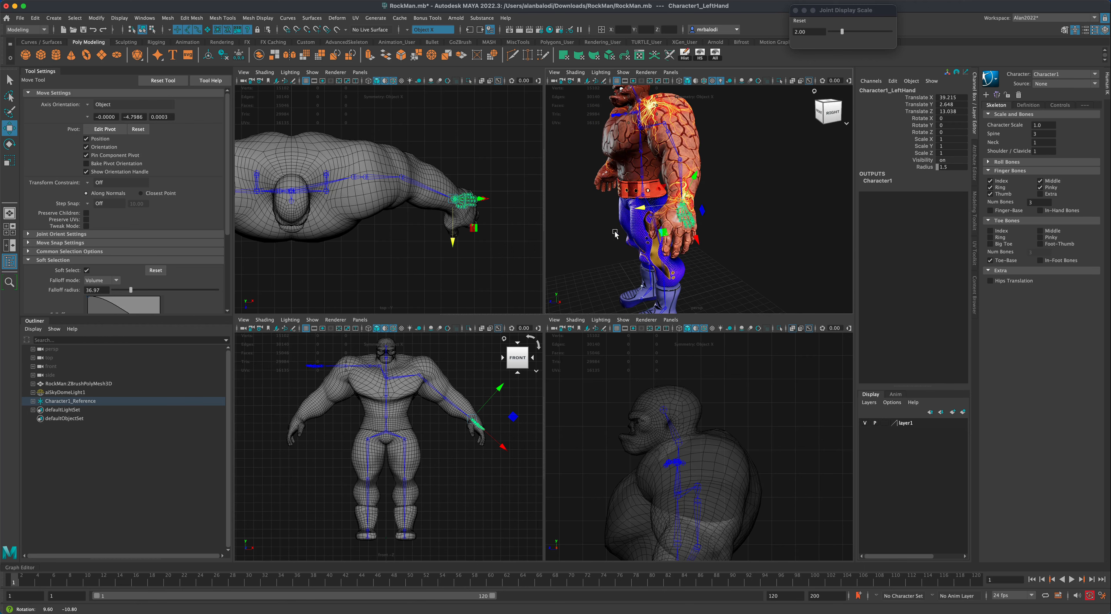
{"action": "key", "text": "space"}
{"action": "key", "text": "space"}
{"action": "scroll", "coordinate": [682, 364], "scroll_direction": "up", "scroll_amount": 4}
{"action": "middle_click_drag", "start_coordinate": [689, 426], "coordinate": [699, 356], "text": "alt"}
{"action": "scroll", "coordinate": [699, 356], "scroll_direction": "up", "scroll_amount": 2}
{"action": "left_click_drag", "start_coordinate": [699, 357], "coordinate": [556, 211], "text": "alt"}
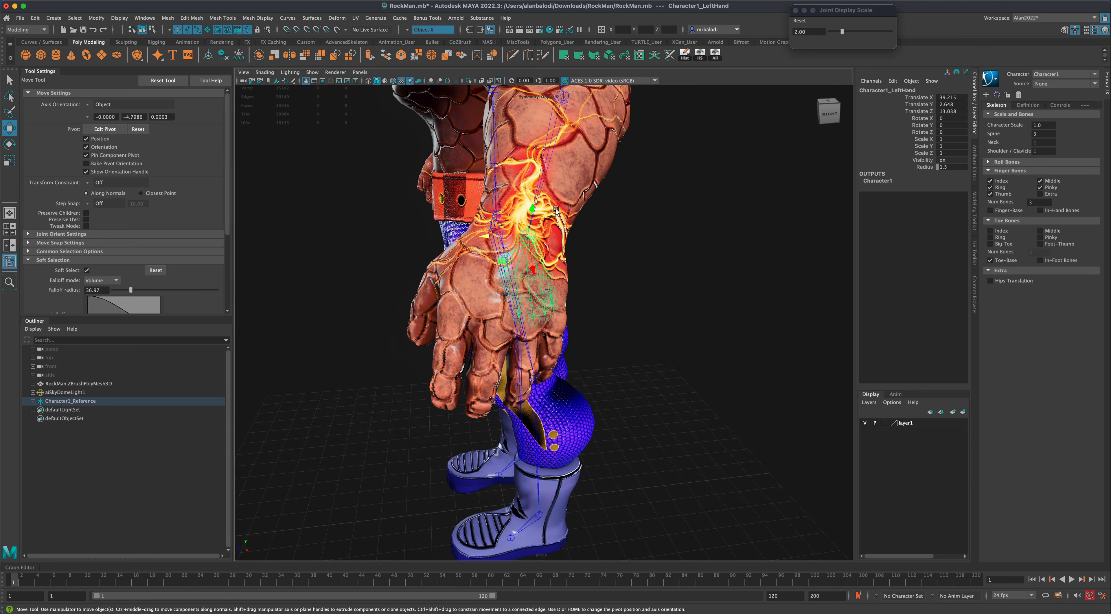
- Display the character in the perspective view without textures, as plain grey shading with the wireframe over it
{"action": "left_click", "coordinate": [402, 82]}
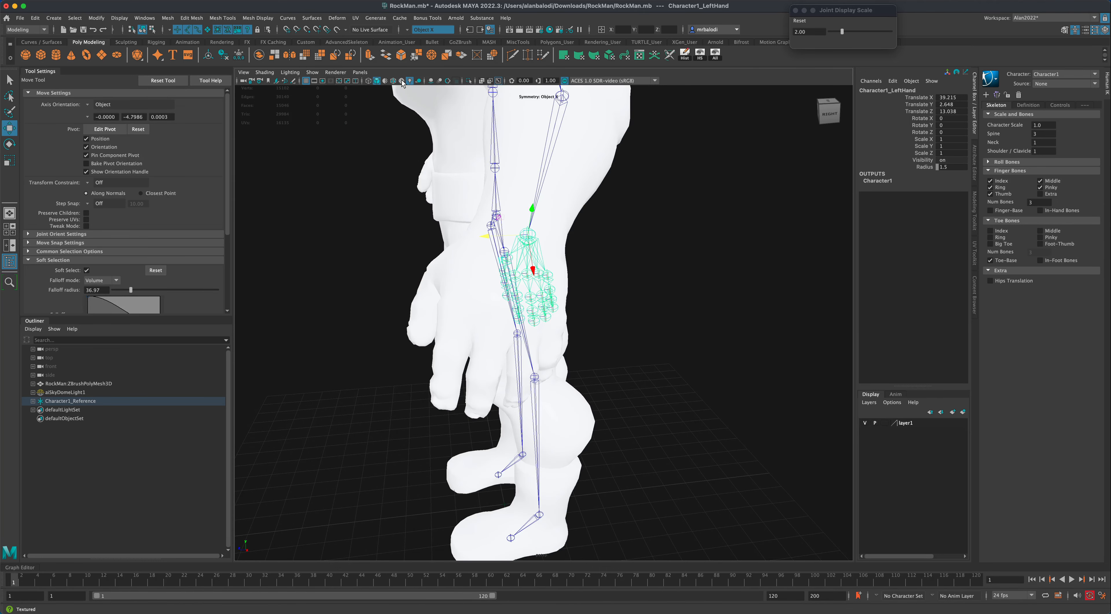
{"action": "left_click", "coordinate": [394, 82]}
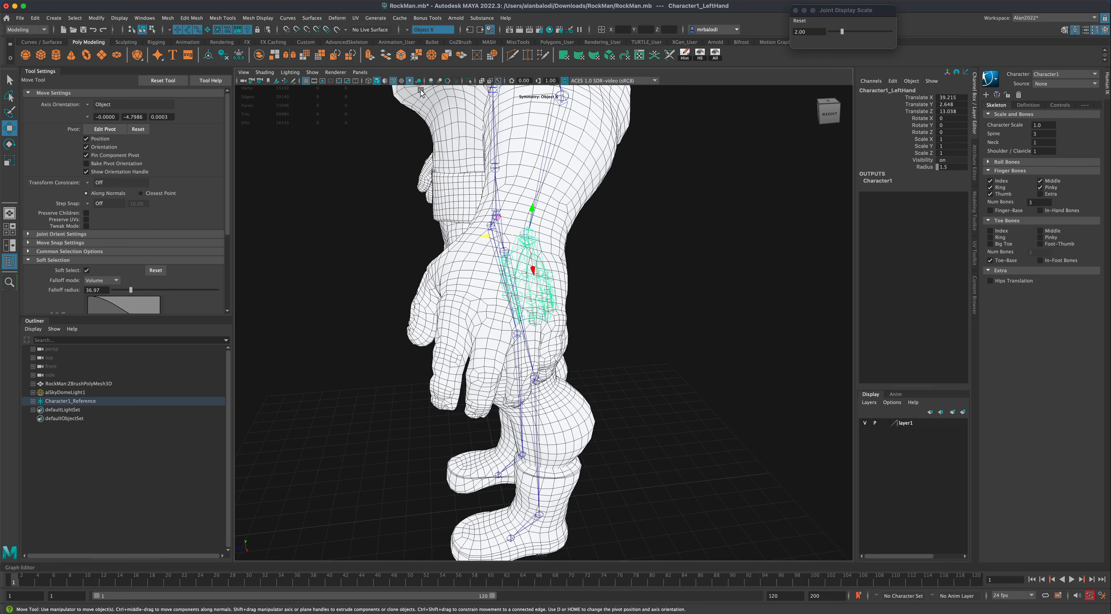
{"action": "left_click", "coordinate": [384, 80]}
{"action": "mouse_move", "coordinate": [344, 255]}
{"action": "left_mouse_down", "text": "alt"}
{"action": "mouse_move", "coordinate": [304, 247]}
{"action": "mouse_move", "coordinate": [301, 225]}
{"action": "mouse_move", "coordinate": [332, 221]}
{"action": "left_mouse_up", "text": "alt"}
{"action": "left_click", "coordinate": [406, 82]}
{"action": "scroll", "coordinate": [330, 221], "scroll_direction": "up", "scroll_amount": 5}
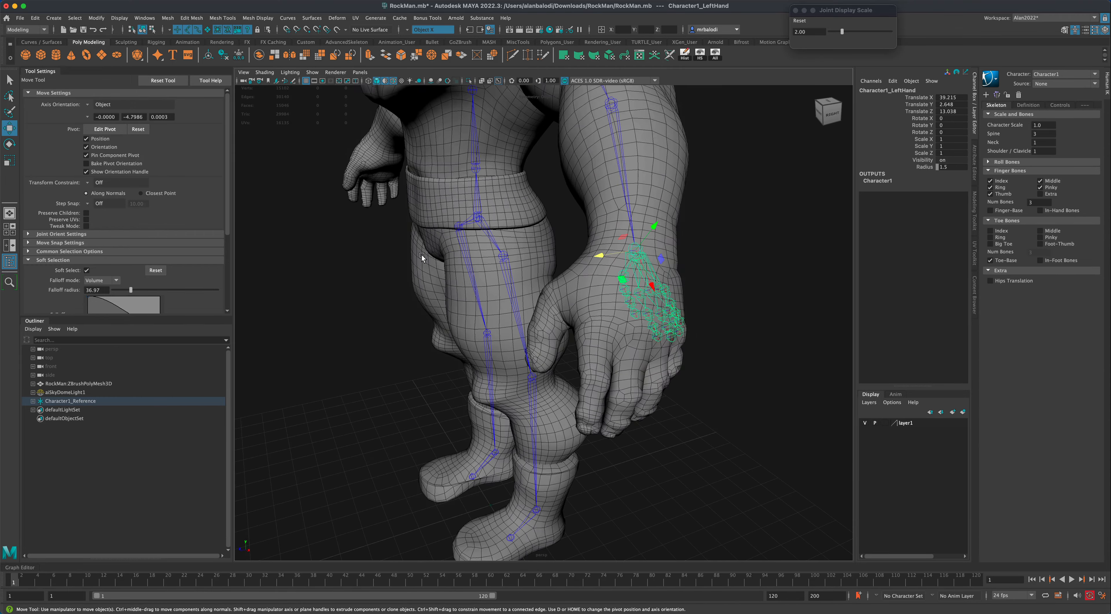
- Rotate the left thumb's base joint to about -47 degrees on Y
{"action": "left_click_drag", "start_coordinate": [621, 277], "coordinate": [634, 284], "text": "alt"}
{"action": "left_click", "coordinate": [638, 274]}
{"action": "left_click", "coordinate": [10, 144]}
{"action": "left_click_drag", "start_coordinate": [625, 303], "coordinate": [588, 274]}
- Move the left thumb's base joint into the mesh thumb at about X 4.3, Y -5.7 and Z 16.6
{"action": "left_click", "coordinate": [9, 129]}
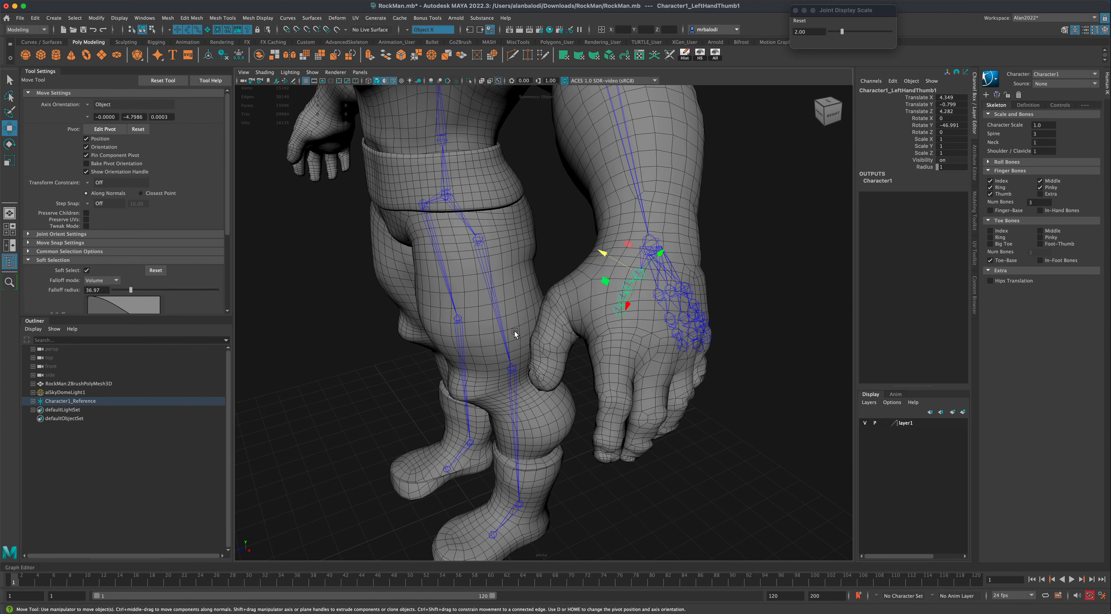
{"action": "left_click_drag", "start_coordinate": [516, 334], "coordinate": [533, 326], "text": "alt"}
{"action": "middle_click_drag", "start_coordinate": [604, 330], "coordinate": [517, 354], "text": "alt"}
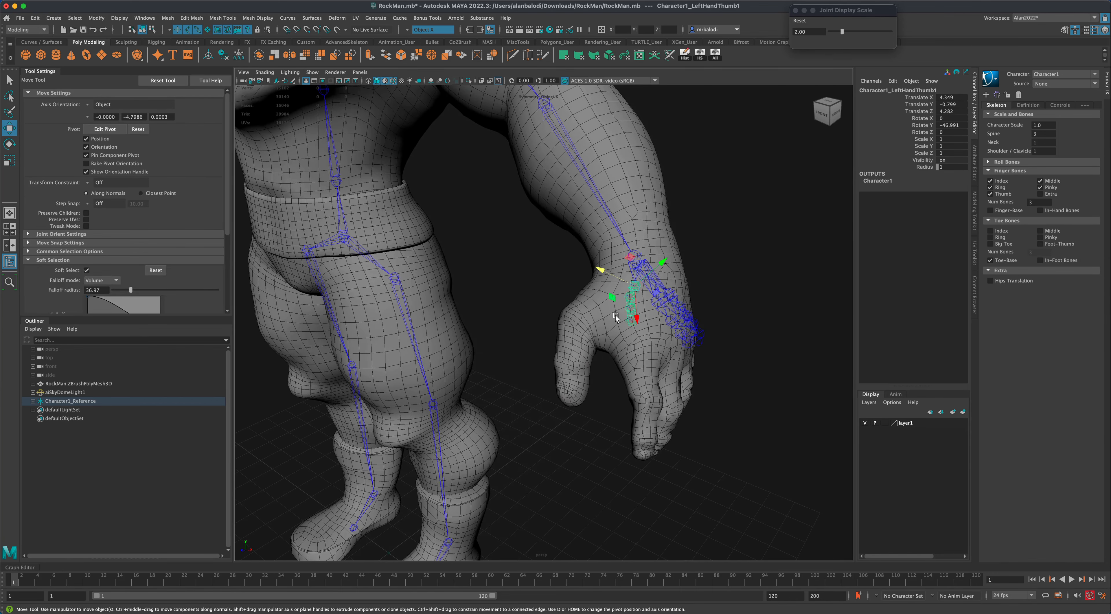
{"action": "left_click_drag", "start_coordinate": [518, 355], "coordinate": [415, 405], "text": "alt"}
{"action": "left_click_drag", "start_coordinate": [508, 397], "coordinate": [634, 311], "text": "alt"}
{"action": "left_click_drag", "start_coordinate": [806, 156], "coordinate": [774, 191]}
{"action": "left_click_drag", "start_coordinate": [634, 312], "coordinate": [574, 336], "text": "alt"}
{"action": "right_click_drag", "start_coordinate": [574, 336], "coordinate": [647, 336], "text": "alt"}
{"action": "middle_click_drag", "start_coordinate": [647, 336], "coordinate": [539, 345], "text": "alt"}
{"action": "left_click_drag", "start_coordinate": [505, 262], "coordinate": [499, 261]}
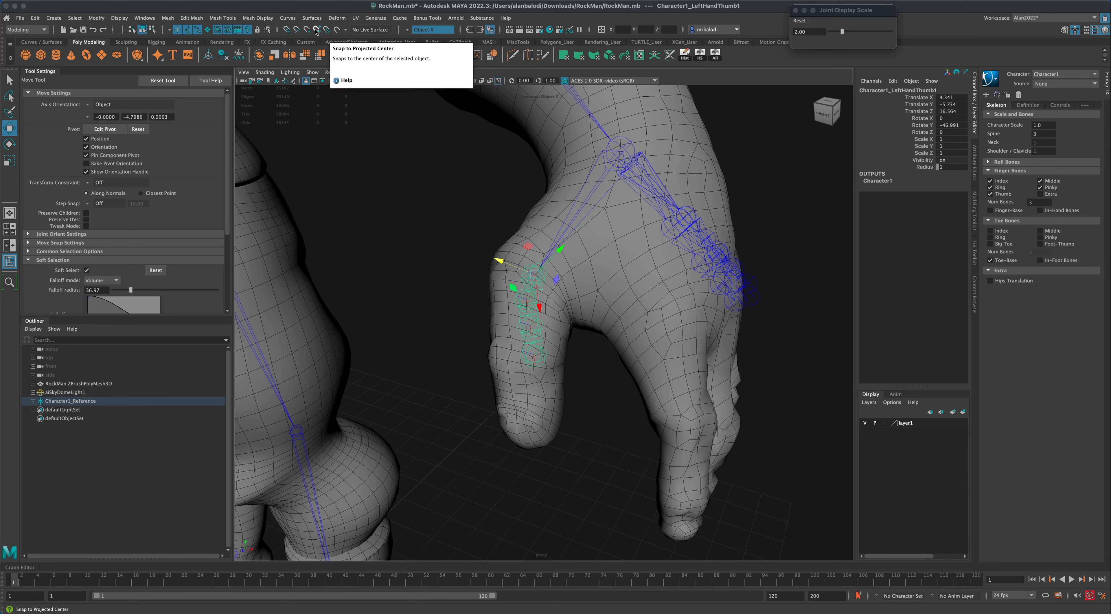
- Turn on Snap to Projected Center and nudge the left thumb's base joint to about X 4.5, Y -6.2 and Z 16.4
{"action": "left_click", "coordinate": [317, 31]}
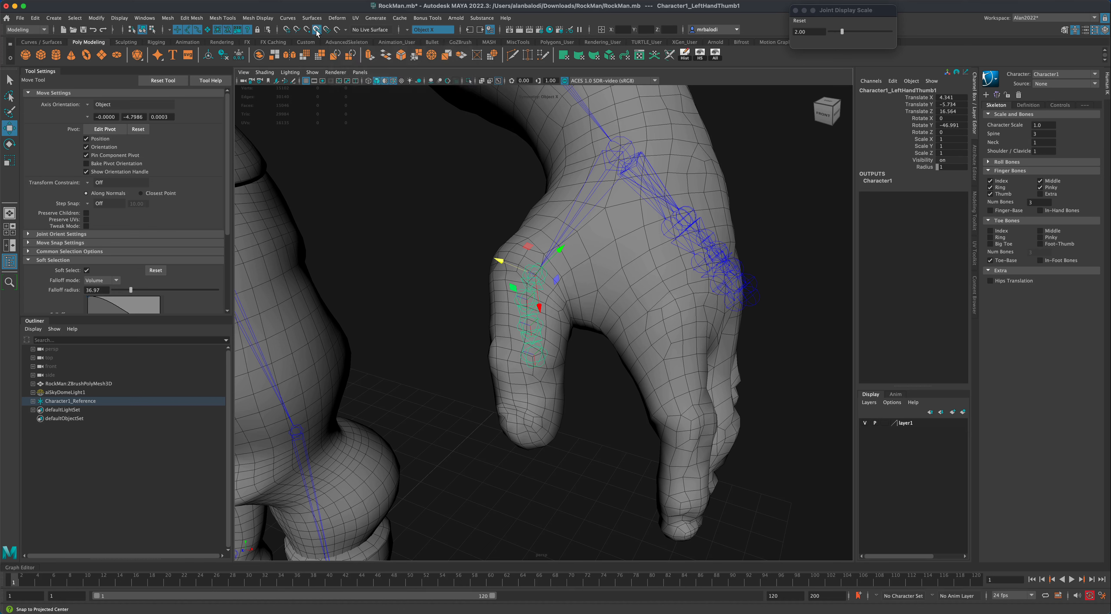
{"action": "left_click", "coordinate": [548, 267]}
{"action": "left_click", "coordinate": [530, 270]}
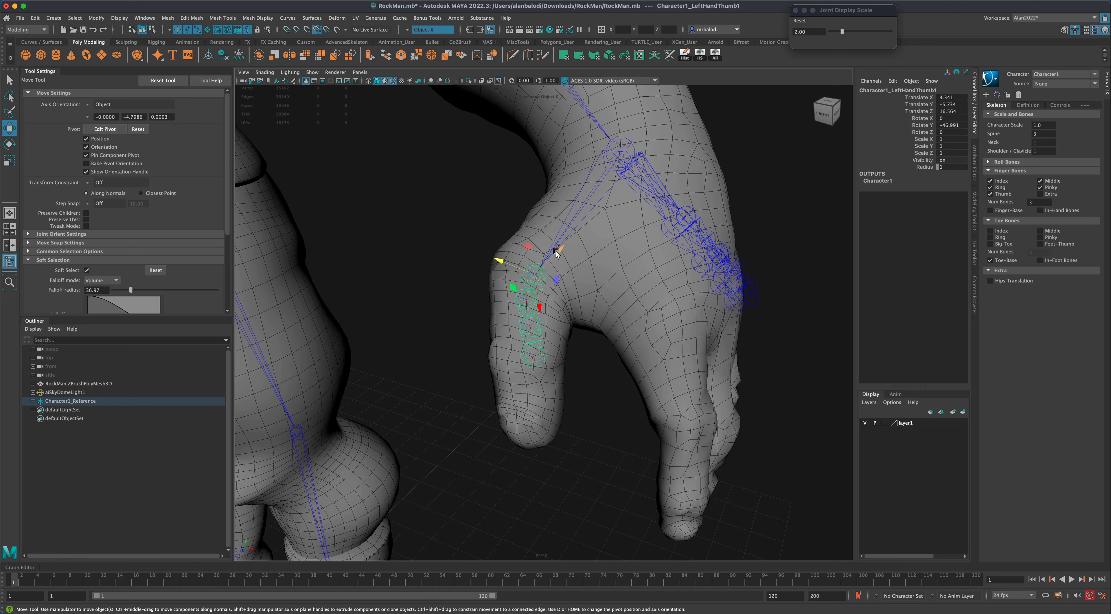
{"action": "left_click_drag", "start_coordinate": [558, 252], "coordinate": [501, 265]}
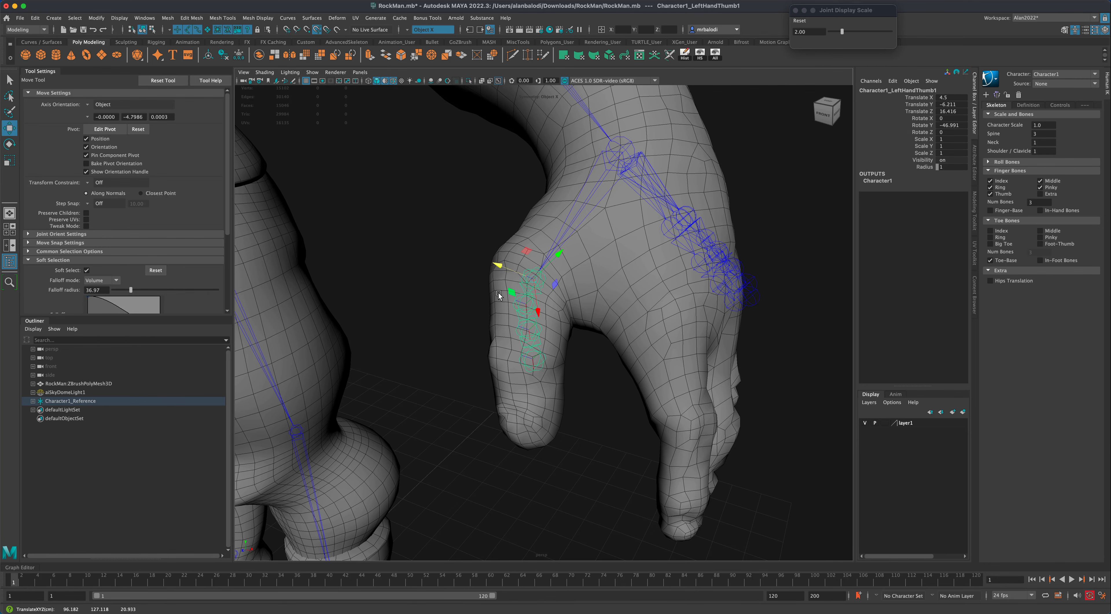
- Rotate the left thumb's second joint to about X -4.4, Y 18.7 and Z -29.3 degrees
{"action": "left_click_drag", "start_coordinate": [436, 312], "coordinate": [484, 338], "text": "alt"}
{"action": "key", "text": "f"}
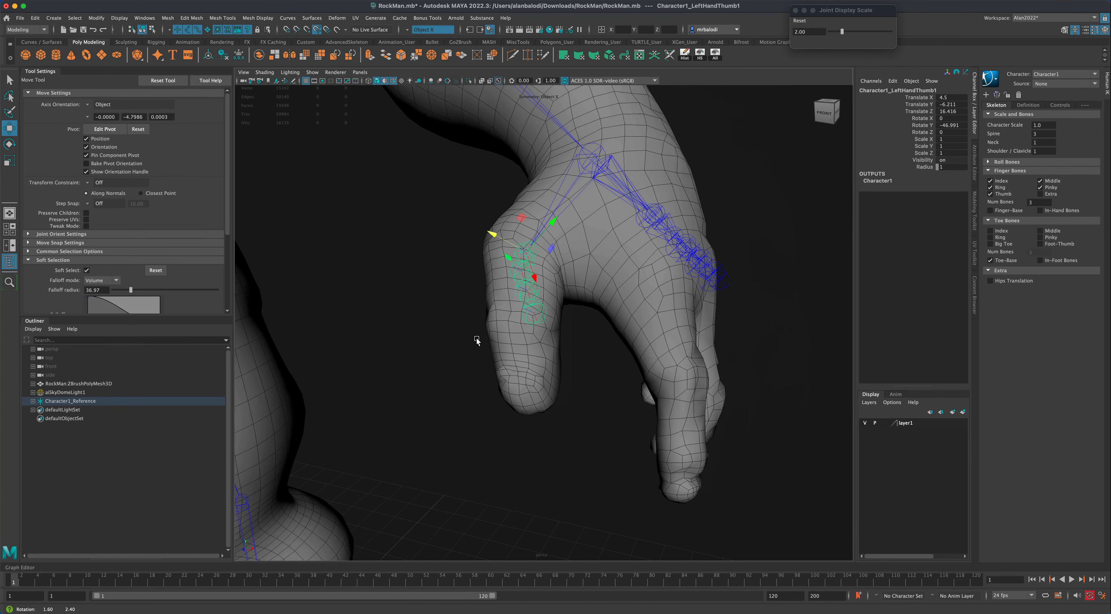
{"action": "left_click", "coordinate": [513, 273]}
{"action": "left_click", "coordinate": [514, 270]}
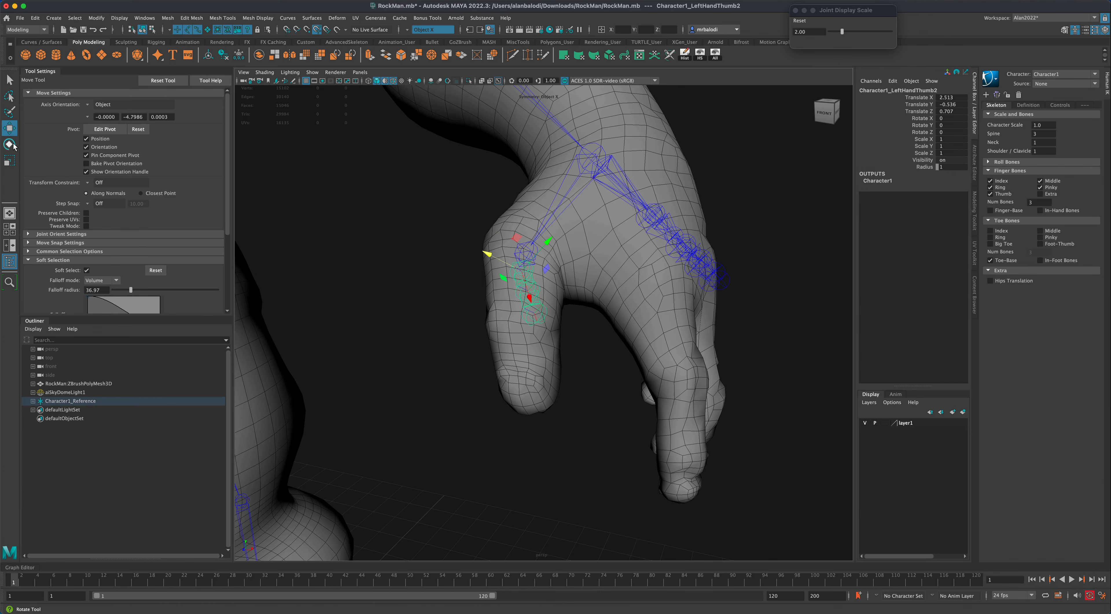
{"action": "key", "text": "e"}
{"action": "left_click_drag", "start_coordinate": [397, 265], "coordinate": [459, 376], "text": "alt"}
{"action": "middle_click_drag", "start_coordinate": [459, 377], "coordinate": [483, 427], "text": "alt"}
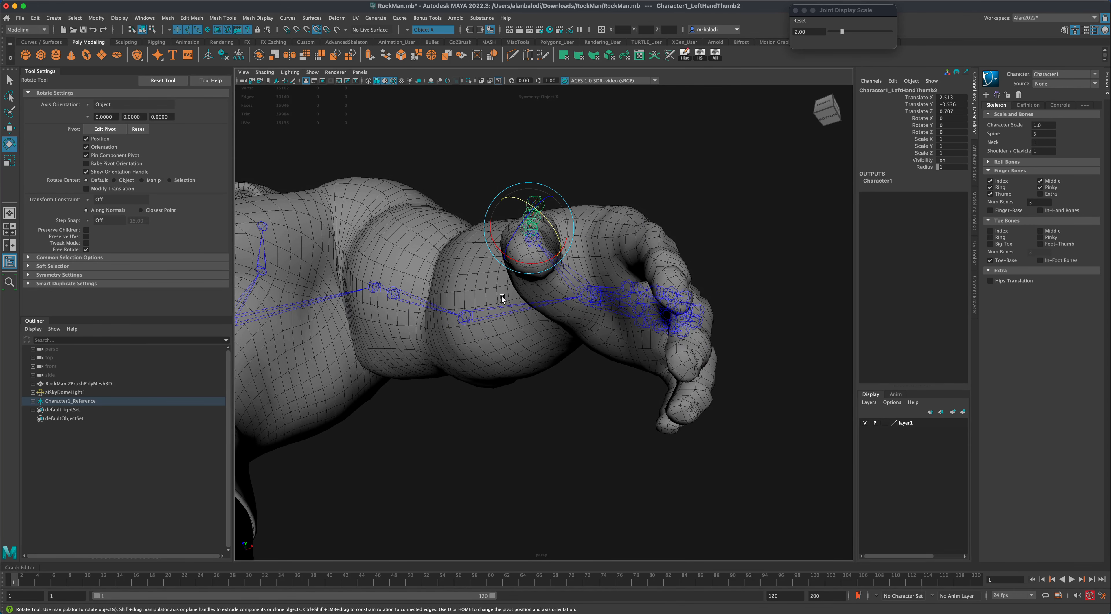
{"action": "mouse_move", "coordinate": [533, 237]}
{"action": "left_mouse_down"}
{"action": "mouse_move", "coordinate": [512, 244]}
{"action": "mouse_move", "coordinate": [542, 235]}
{"action": "left_mouse_up"}
{"action": "left_click_drag", "start_coordinate": [540, 290], "coordinate": [523, 331], "text": "alt"}
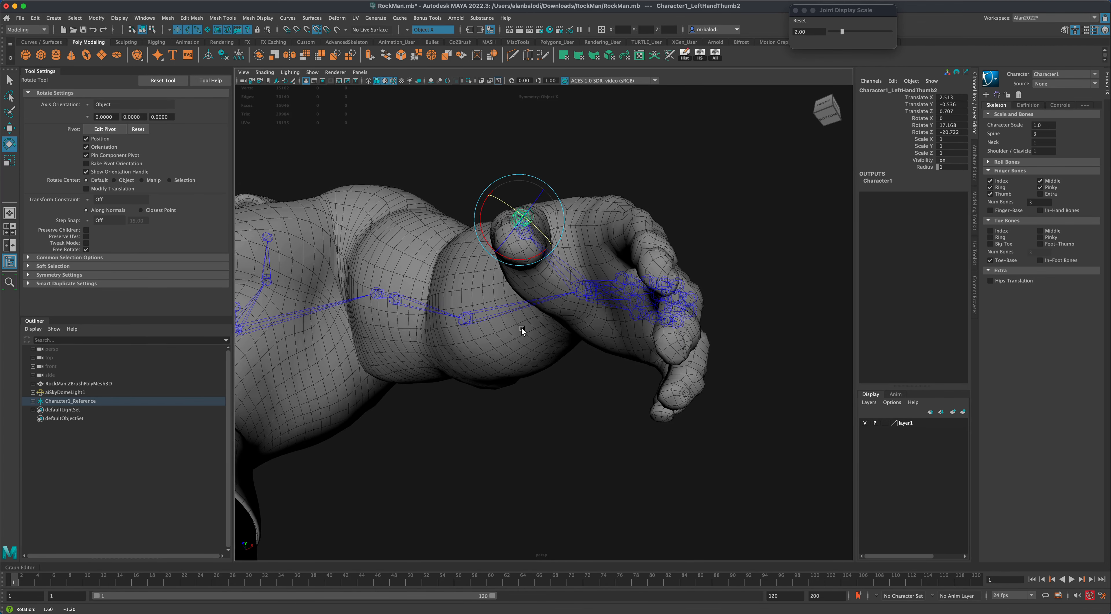
{"action": "left_click_drag", "start_coordinate": [513, 244], "coordinate": [514, 249]}
{"action": "left_click_drag", "start_coordinate": [468, 326], "coordinate": [462, 299], "text": "alt"}
- Nudge the left thumb's second joint within the thumb and fine-tune its rotation
{"action": "left_click", "coordinate": [9, 128]}
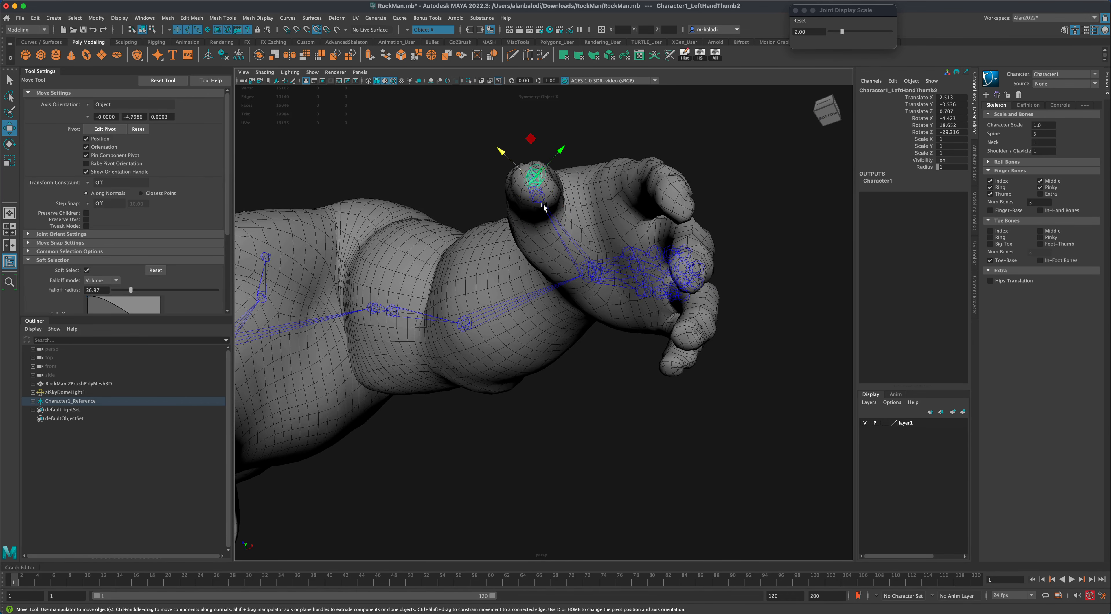
{"action": "left_click_drag", "start_coordinate": [534, 141], "coordinate": [531, 144]}
{"action": "left_click", "coordinate": [9, 145]}
{"action": "left_click_drag", "start_coordinate": [533, 208], "coordinate": [534, 211]}
- Move the left thumb's third joint along the thumb to about X 4.2
{"action": "left_click_drag", "start_coordinate": [449, 281], "coordinate": [458, 295], "text": "alt"}
{"action": "left_click_drag", "start_coordinate": [456, 365], "coordinate": [479, 360], "text": "alt"}
{"action": "middle_click_drag", "start_coordinate": [509, 366], "coordinate": [492, 267], "text": "alt"}
{"action": "left_click", "coordinate": [632, 376]}
{"action": "left_click", "coordinate": [9, 128]}
{"action": "left_click_drag", "start_coordinate": [643, 417], "coordinate": [649, 438]}
- Extend the left thumb's third joint further toward the thumb tip, to about X 5.6
{"action": "left_click_drag", "start_coordinate": [568, 447], "coordinate": [530, 388], "text": "alt"}
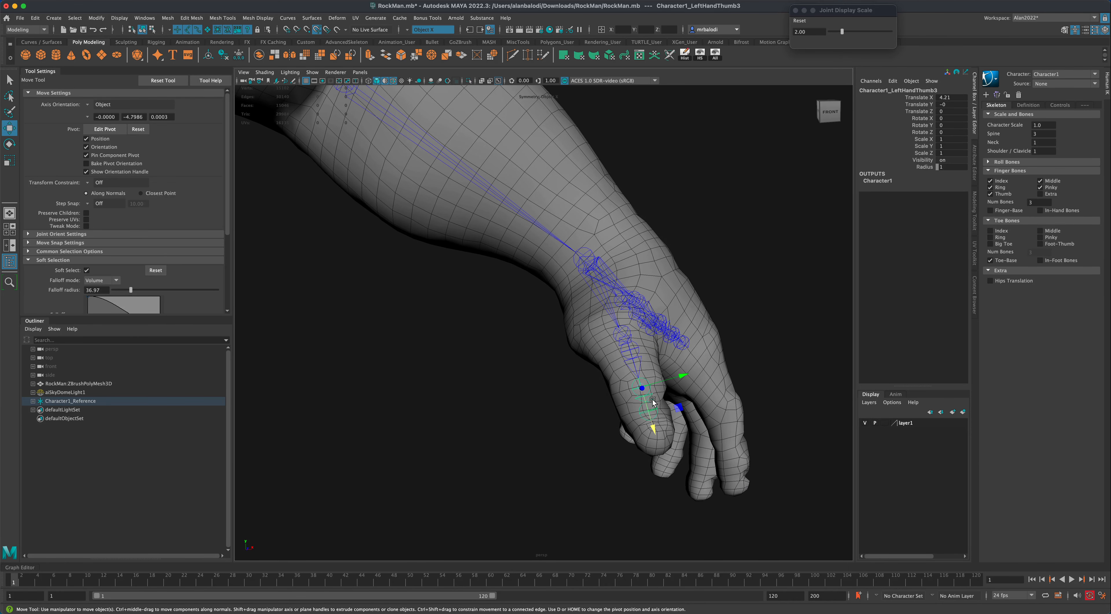
{"action": "left_click", "coordinate": [609, 415]}
{"action": "left_click", "coordinate": [642, 402]}
{"action": "left_click_drag", "start_coordinate": [604, 401], "coordinate": [518, 414], "text": "alt"}
{"action": "left_click_drag", "start_coordinate": [465, 371], "coordinate": [467, 385]}
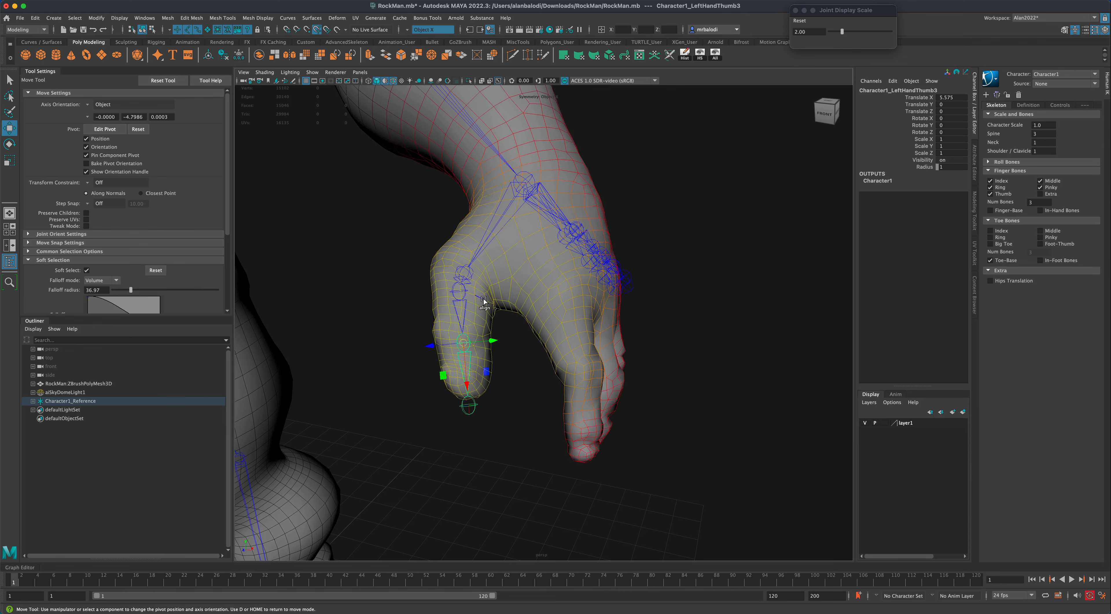
- Shift only the pivot of the left thumb's third joint back to about X 4.3 and turn off Soft Select
{"action": "key", "text": "d"}
{"action": "mouse_move", "coordinate": [467, 382]}
{"action": "left_mouse_down"}
{"action": "mouse_move", "coordinate": [470, 418]}
{"action": "mouse_move", "coordinate": [467, 372]}
{"action": "left_mouse_up"}
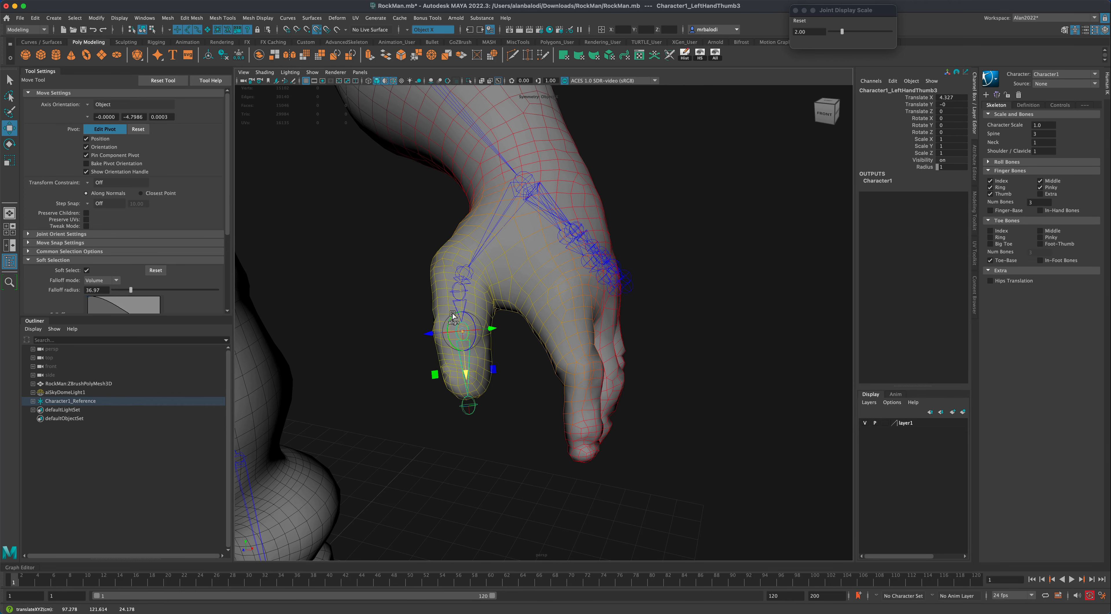
{"action": "left_click", "coordinate": [87, 270]}
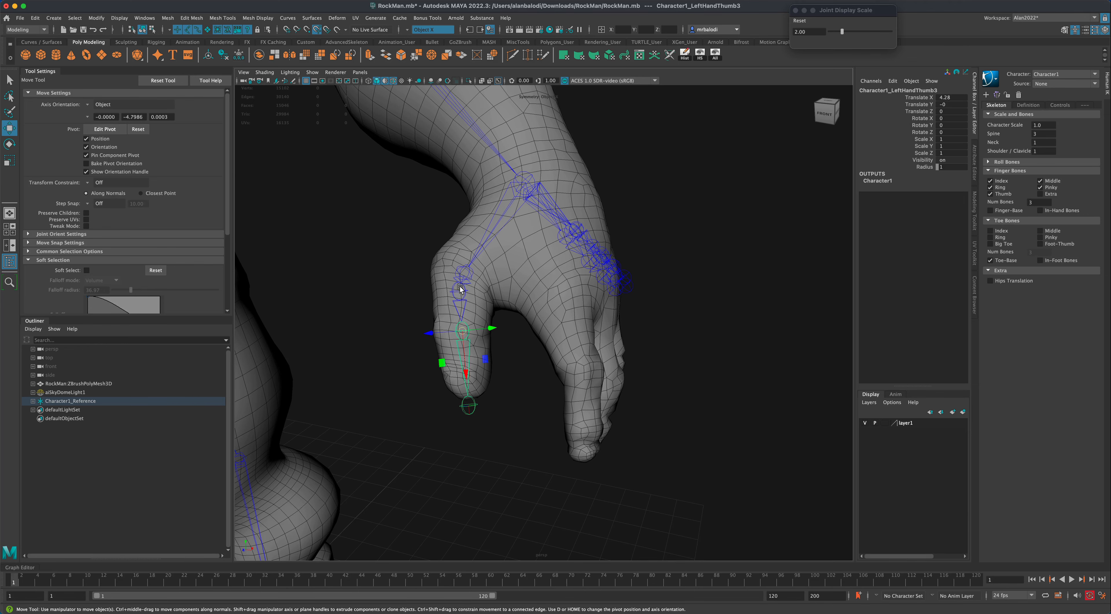
- Shift the pivot of the left thumb's base joint up toward the wrist, to about X 3.1 and Z 14.9
{"action": "left_click", "coordinate": [468, 270]}
{"action": "left_click_drag", "start_coordinate": [390, 276], "coordinate": [365, 287], "text": "alt"}
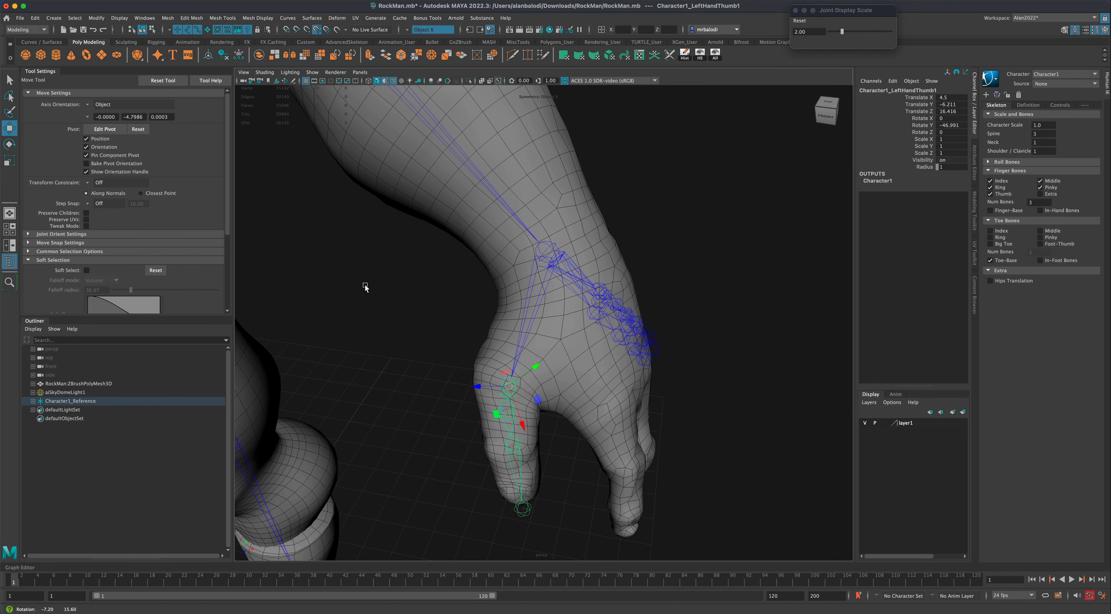
{"action": "key", "text": "d"}
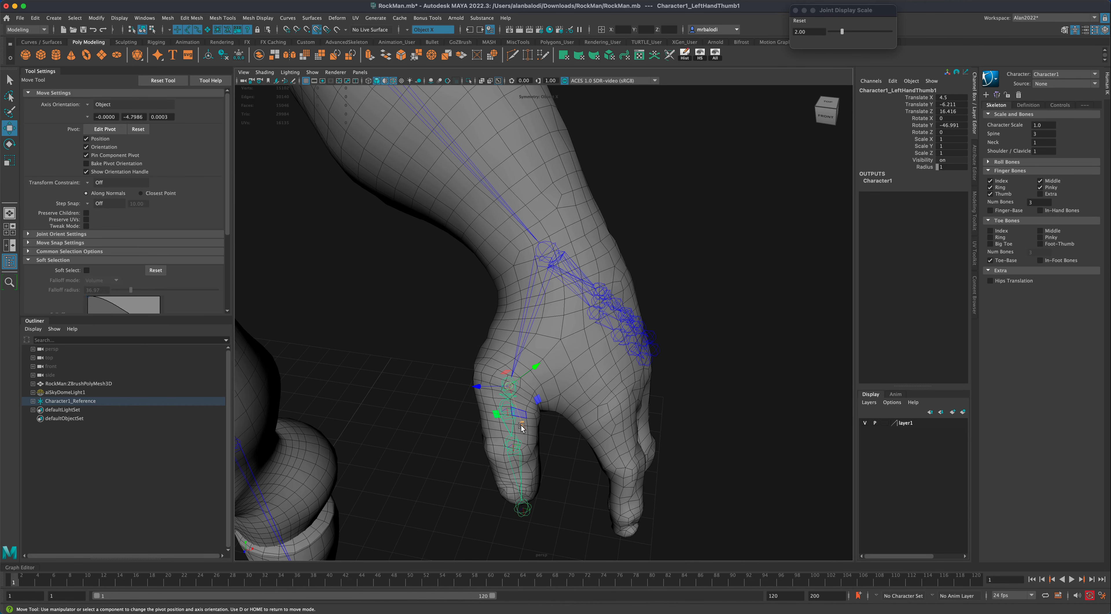
{"action": "left_click_drag", "start_coordinate": [522, 425], "coordinate": [516, 408]}
- Examine how the left thumb joints line up inside the thumb, stepping down the chain to the third joint
{"action": "left_click_drag", "start_coordinate": [448, 436], "coordinate": [410, 400], "text": "alt"}
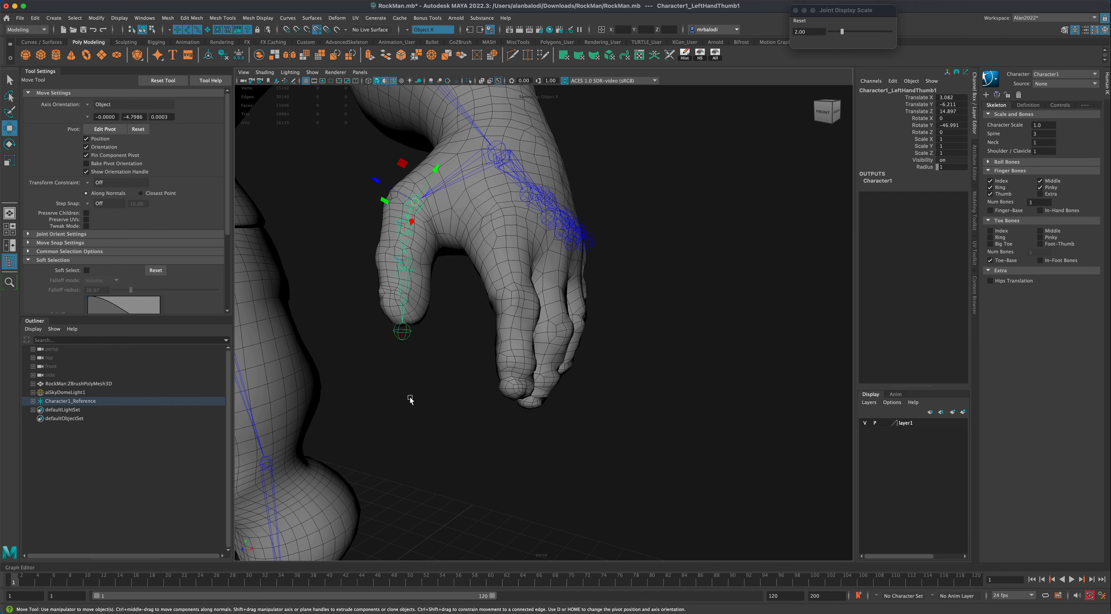
{"action": "left_click_drag", "start_coordinate": [453, 367], "coordinate": [456, 371], "text": "alt"}
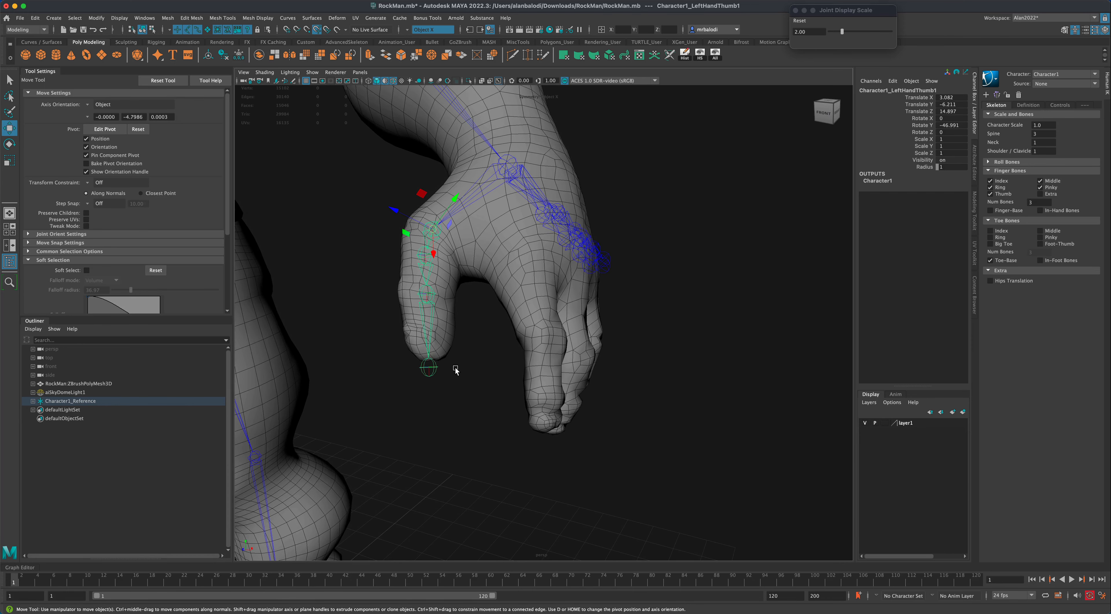
{"action": "left_click_drag", "start_coordinate": [376, 246], "coordinate": [543, 336], "text": "alt"}
{"action": "key", "text": "Down"}
{"action": "key", "text": "Down"}
{"action": "left_click_drag", "start_coordinate": [424, 345], "coordinate": [406, 328], "text": "alt"}
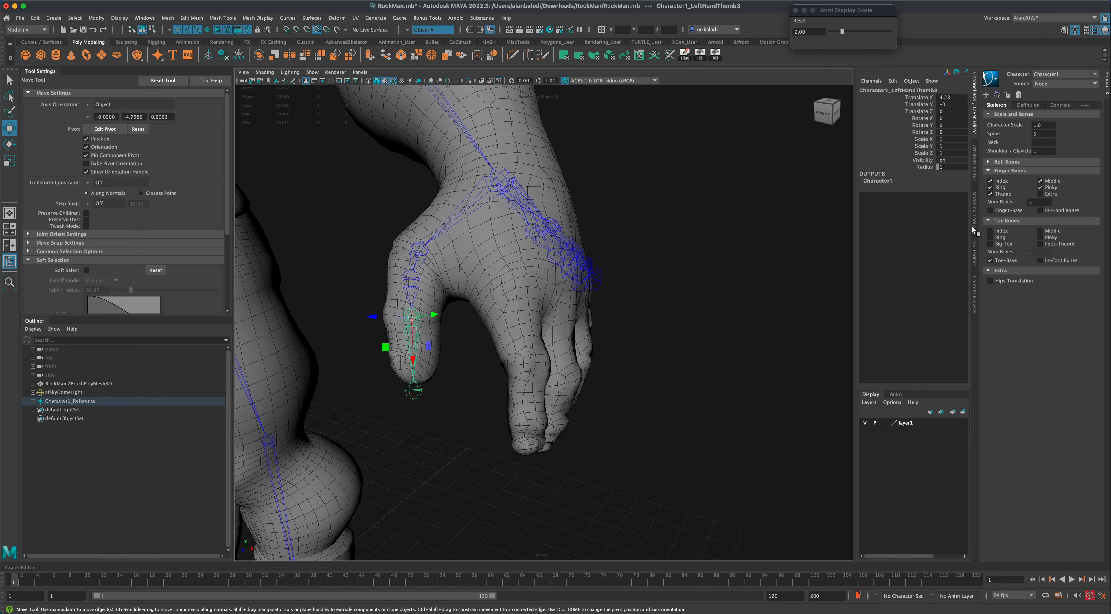
{"action": "left_click_drag", "start_coordinate": [700, 367], "coordinate": [590, 404], "text": "alt"}
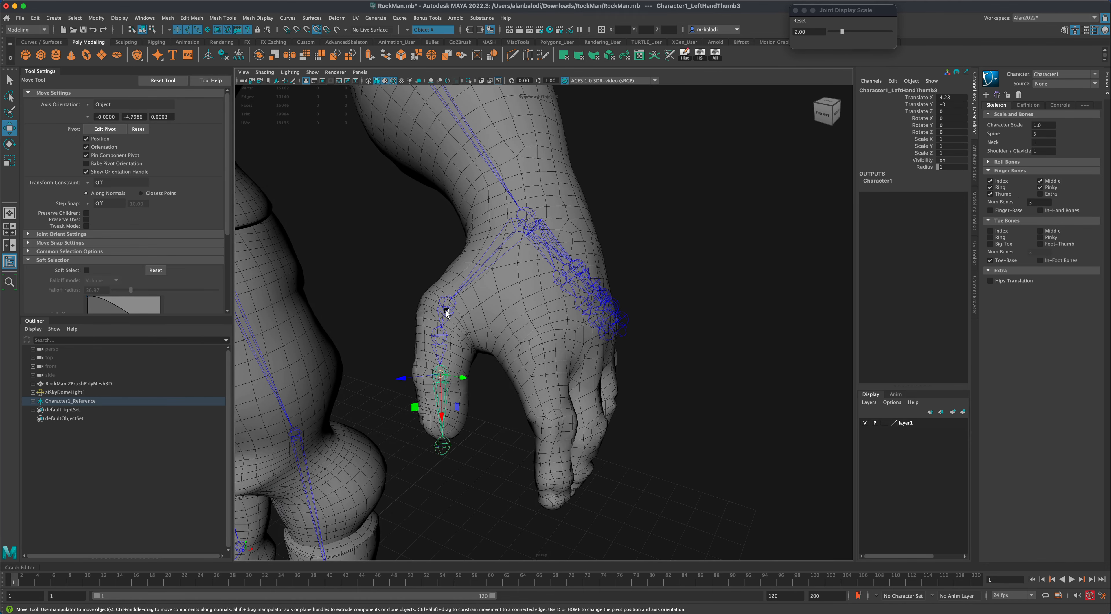
- Rotate the left index finger's base joint to about X -1.6, Y -23.4 and Z -9.2 degrees
{"action": "left_click", "coordinate": [489, 298]}
{"action": "key", "text": "e"}
{"action": "left_click_drag", "start_coordinate": [733, 388], "coordinate": [573, 385], "text": "alt"}
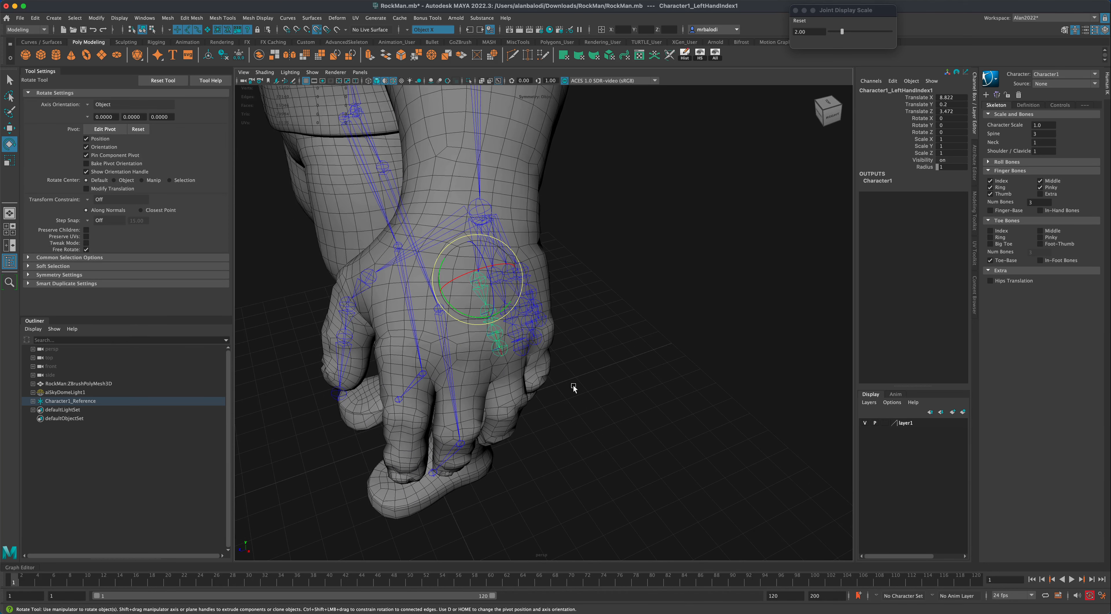
{"action": "left_click_drag", "start_coordinate": [461, 324], "coordinate": [441, 323]}
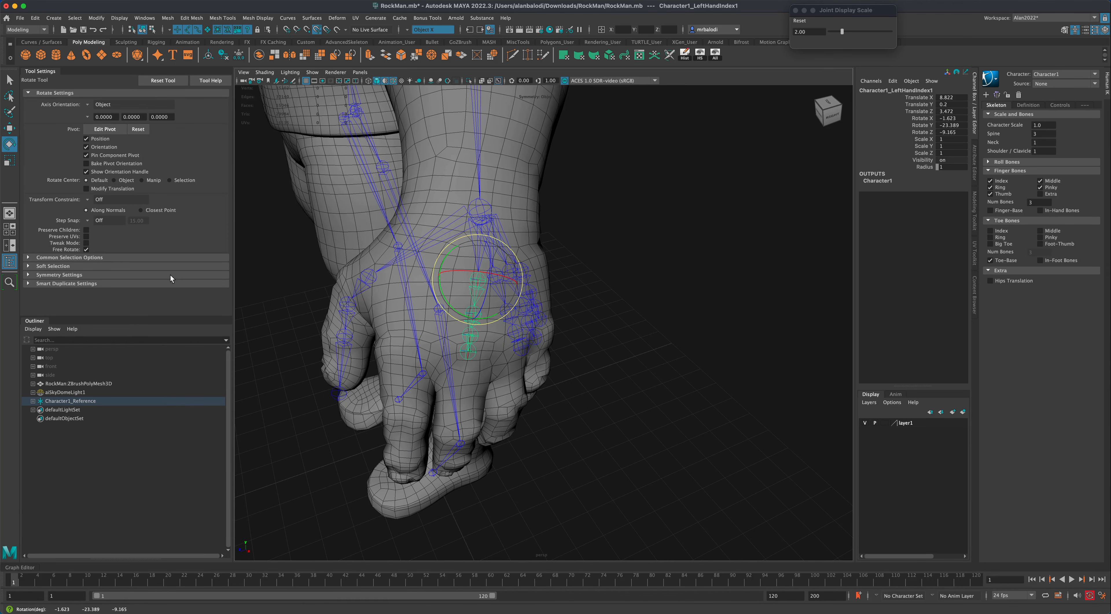
- Move the left index finger's joint chain from the back of the hand into the mesh index finger
{"action": "key", "text": "w"}
{"action": "left_click_drag", "start_coordinate": [720, 414], "coordinate": [603, 340], "text": "alt"}
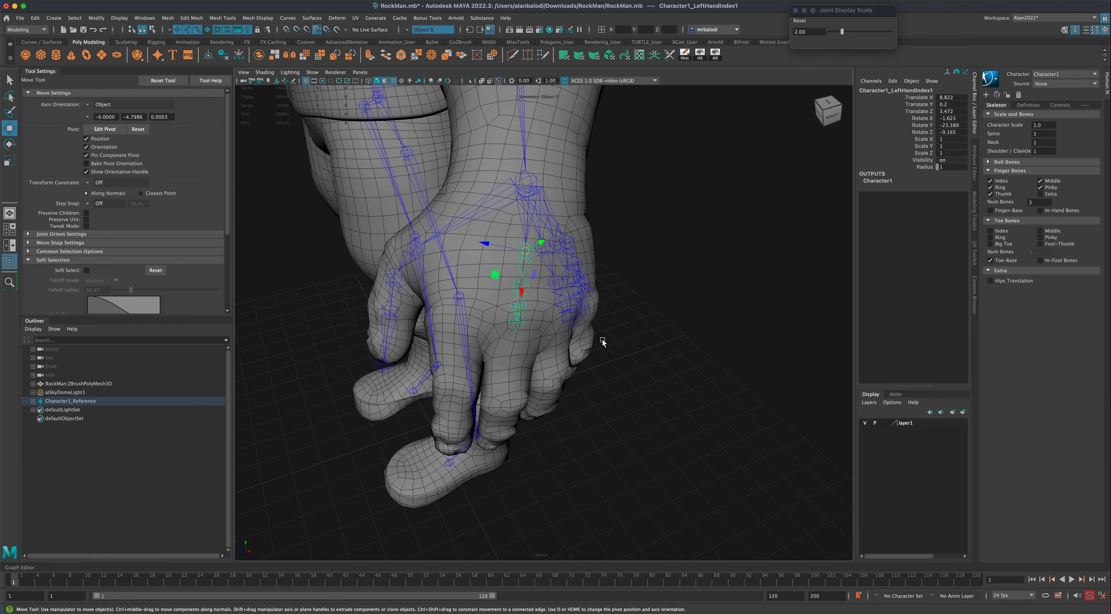
{"action": "left_click_drag", "start_coordinate": [690, 399], "coordinate": [659, 367], "text": "alt"}
{"action": "left_click_drag", "start_coordinate": [457, 227], "coordinate": [377, 317]}
- Move the left middle finger's base joint from the back of the hand to about X 18.5, Y -2.2 and Z 7.8
{"action": "left_click", "coordinate": [510, 207]}
{"action": "left_click_drag", "start_coordinate": [334, 261], "coordinate": [326, 214], "text": "alt"}
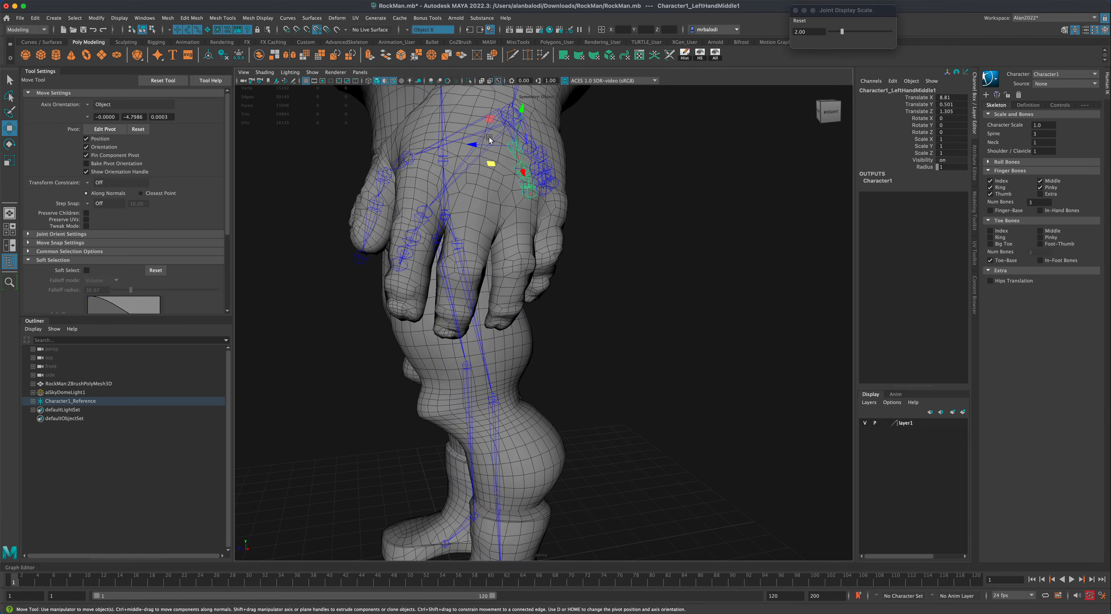
{"action": "left_click_drag", "start_coordinate": [606, 211], "coordinate": [522, 319], "text": "alt"}
{"action": "left_click_drag", "start_coordinate": [666, 390], "coordinate": [545, 256], "text": "alt"}
{"action": "left_click_drag", "start_coordinate": [516, 207], "coordinate": [516, 183]}
- Rotate the left middle finger's base joint so its chain points down along the mesh middle finger
{"action": "key", "text": "e"}
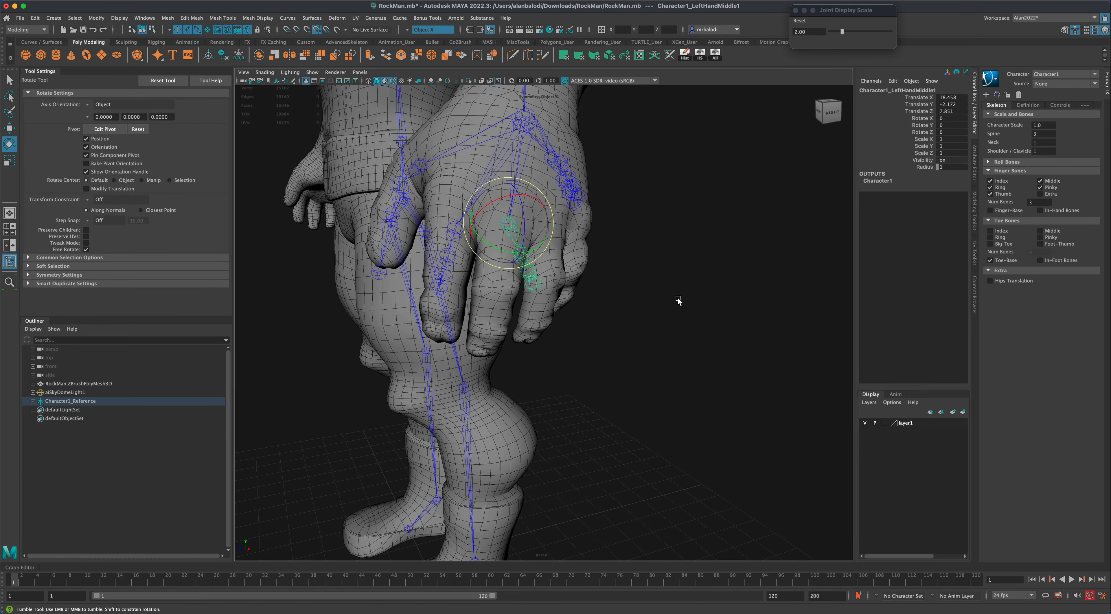
{"action": "left_click_drag", "start_coordinate": [677, 300], "coordinate": [697, 272], "text": "alt"}
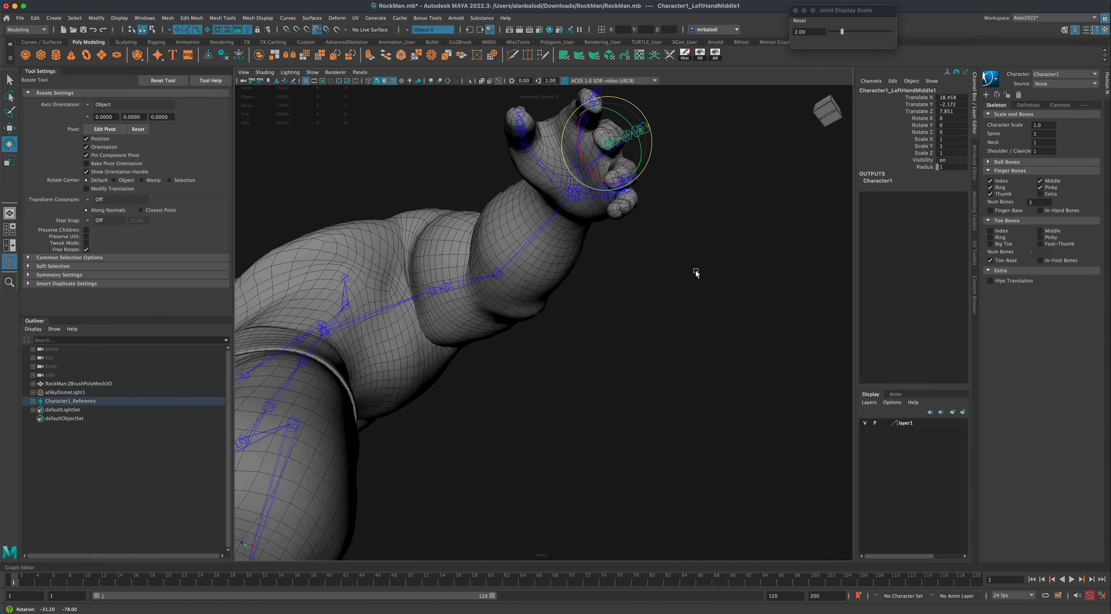
{"action": "left_click_drag", "start_coordinate": [726, 367], "coordinate": [739, 368], "text": "alt"}
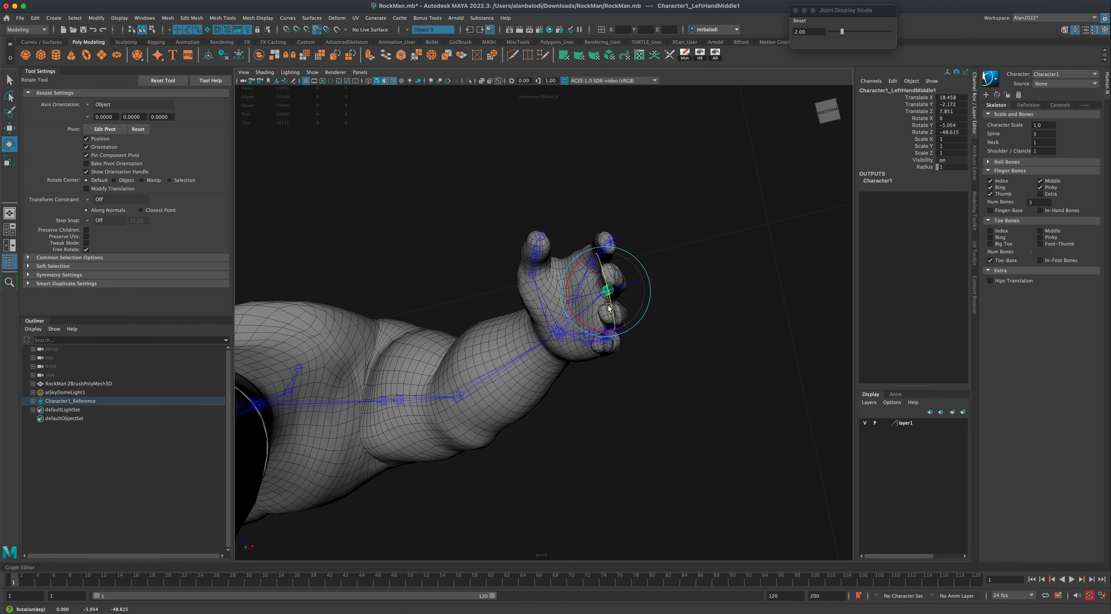
{"action": "left_click_drag", "start_coordinate": [616, 288], "coordinate": [605, 288]}
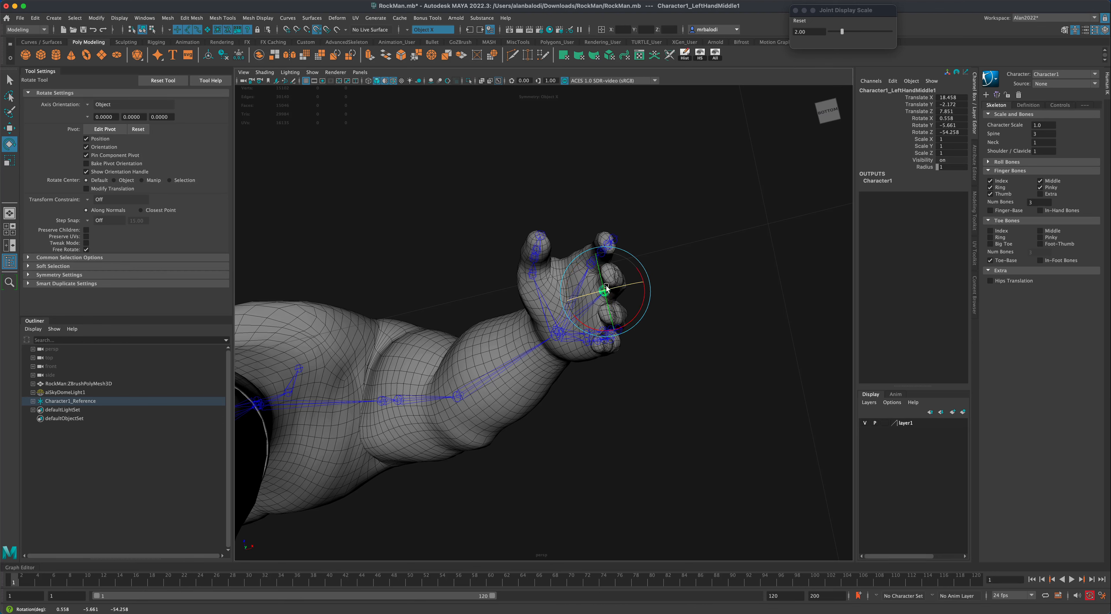
- Move the left middle finger's base joint to about X 20.0, Y -0.8 and Z 9.7, centring the chain inside the finger
{"action": "left_click", "coordinate": [10, 129]}
{"action": "left_click_drag", "start_coordinate": [710, 335], "coordinate": [709, 337], "text": "alt"}
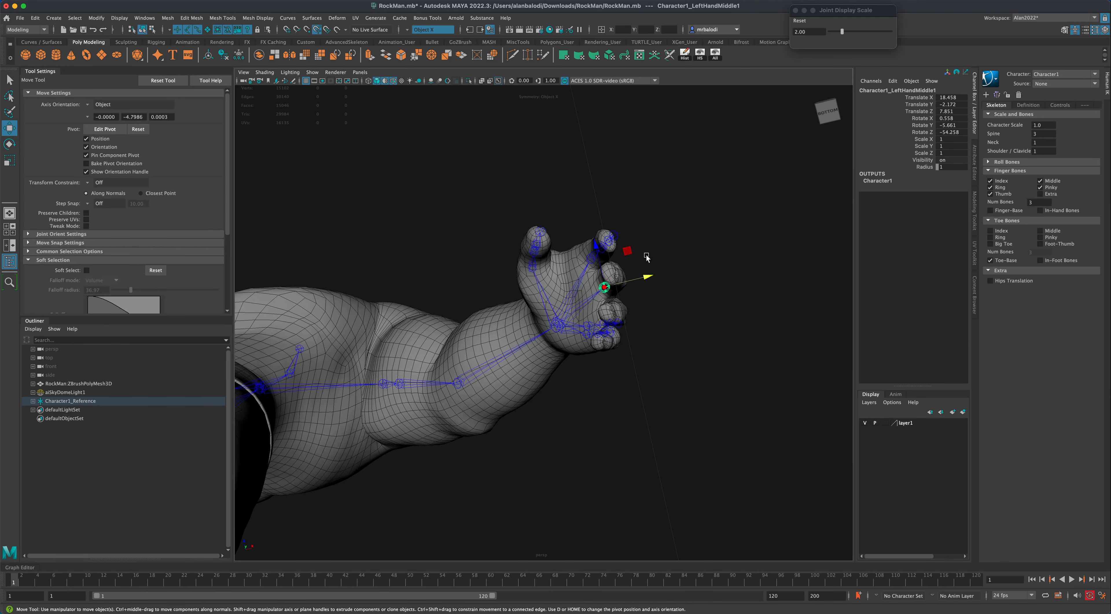
{"action": "left_click_drag", "start_coordinate": [627, 251], "coordinate": [635, 240]}
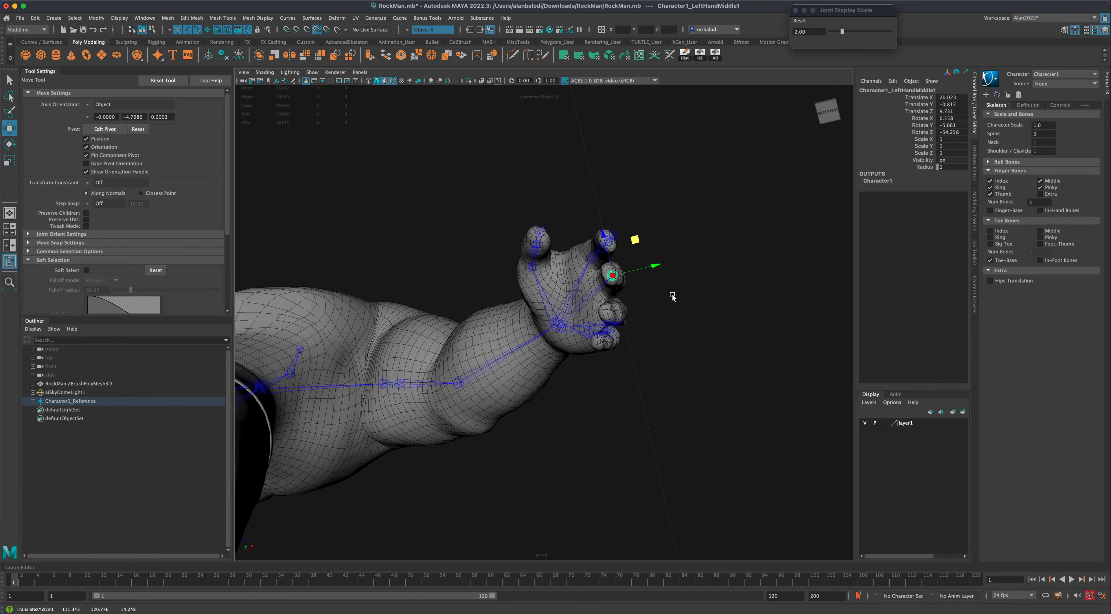
- Rotate the left index finger's base joint to about X 10.1, Y -12.8 and Z -39.1 degrees
{"action": "left_click_drag", "start_coordinate": [672, 298], "coordinate": [666, 325], "text": "alt"}
{"action": "left_click", "coordinate": [589, 217]}
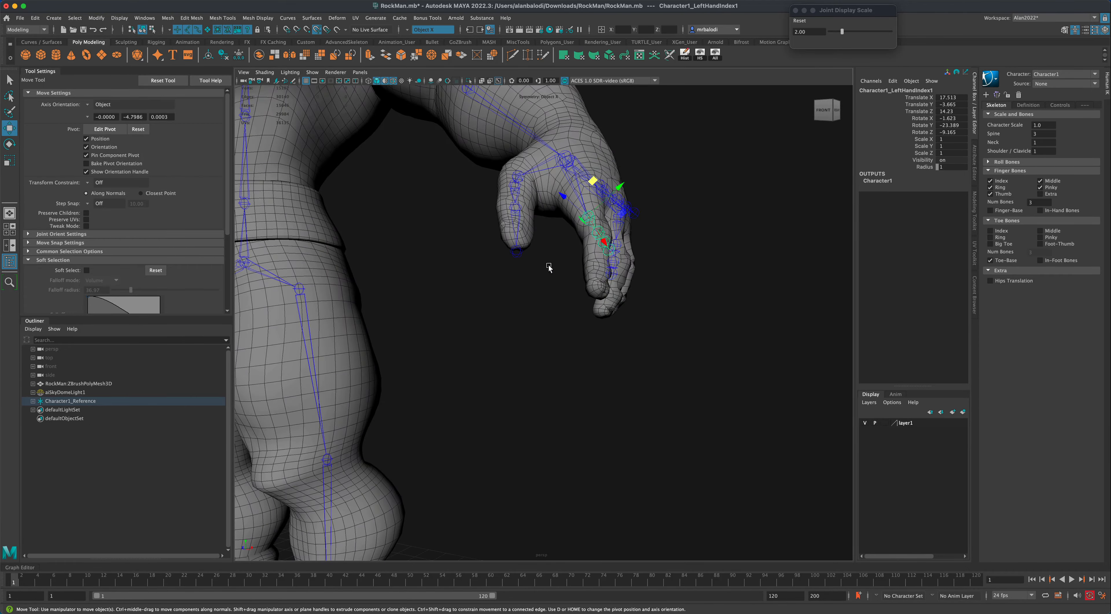
{"action": "left_click_drag", "start_coordinate": [589, 216], "coordinate": [527, 268], "text": "alt"}
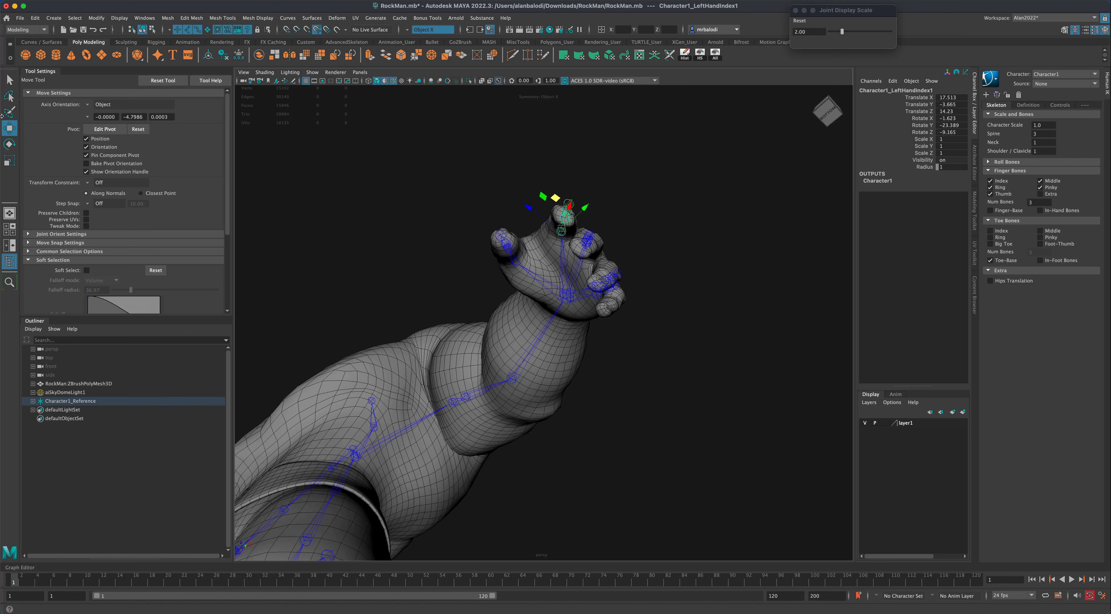
{"action": "left_click", "coordinate": [9, 143]}
{"action": "left_click_drag", "start_coordinate": [556, 231], "coordinate": [572, 239]}
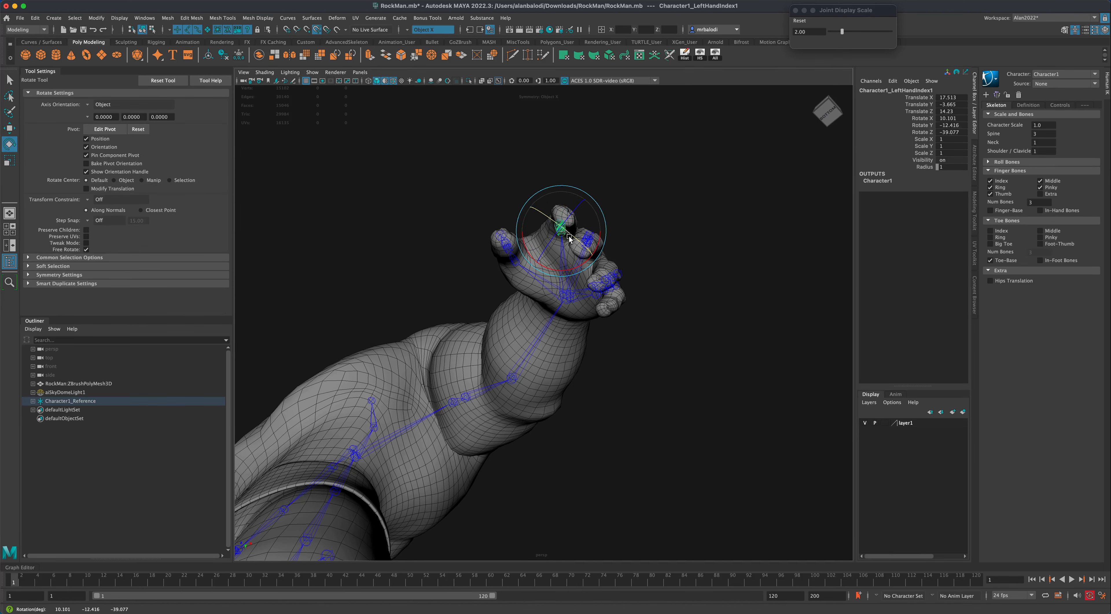
{"action": "left_click_drag", "start_coordinate": [652, 247], "coordinate": [660, 257], "text": "alt"}
- Move the left index finger's base joint to about X 18.2, Y -2.4 and Z 15.1, centring the chain in the finger
{"action": "left_click", "coordinate": [11, 130]}
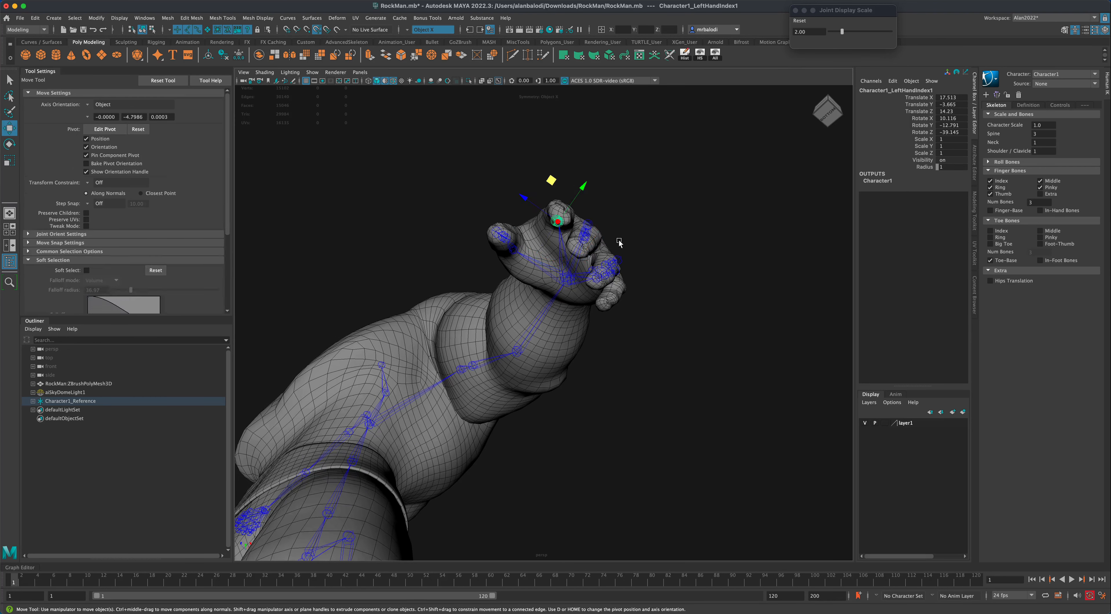
{"action": "left_click_drag", "start_coordinate": [553, 184], "coordinate": [553, 174]}
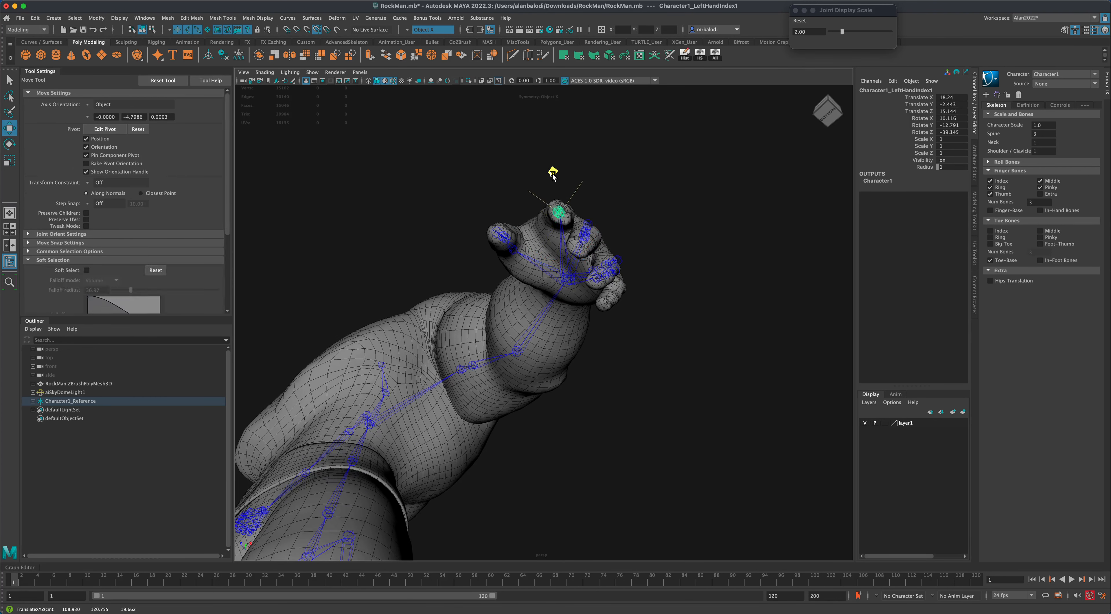
{"action": "left_click_drag", "start_coordinate": [648, 235], "coordinate": [651, 293], "text": "alt"}
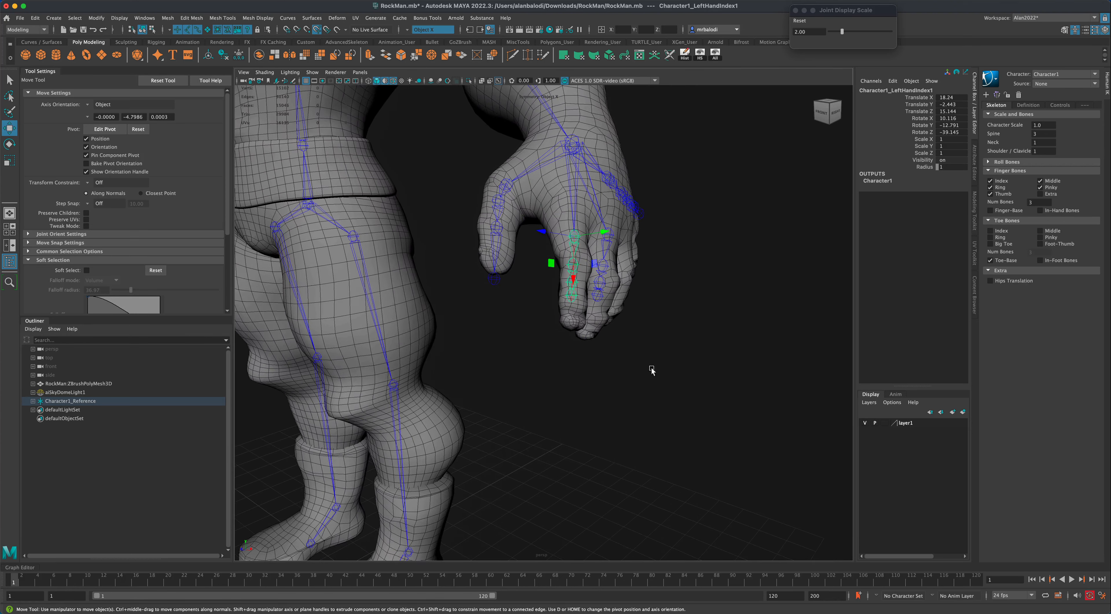
- Slide the left index finger's outer joints down the finger, placing the end joint just past the fingertip at about X 3.6
{"action": "scroll", "coordinate": [649, 377], "scroll_direction": "up", "scroll_amount": 3}
{"action": "left_click", "coordinate": [572, 273]}
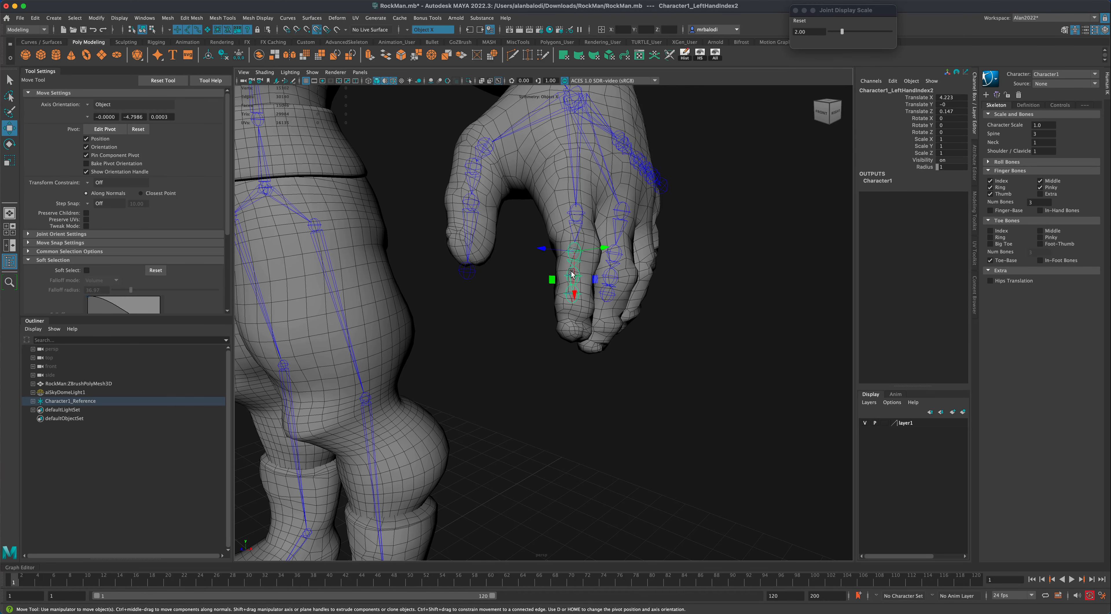
{"action": "left_click", "coordinate": [579, 294]}
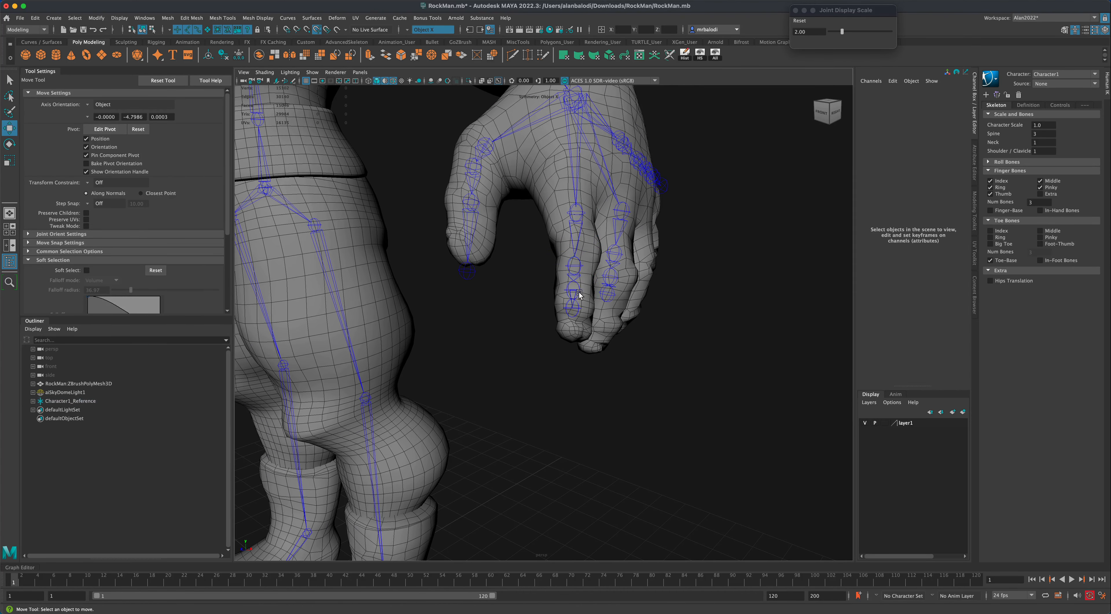
{"action": "left_click", "coordinate": [579, 289]}
{"action": "left_click_drag", "start_coordinate": [572, 334], "coordinate": [569, 372]}
{"action": "left_click", "coordinate": [569, 338]}
{"action": "left_click", "coordinate": [568, 337]}
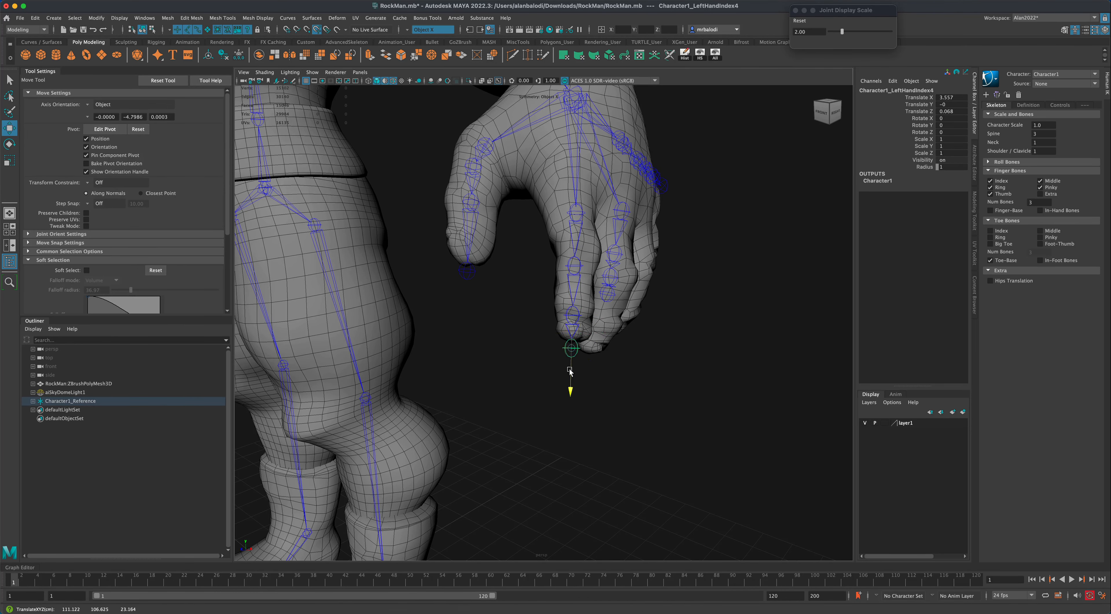
- Examine how the left thumb's end joint and the index finger's third joint sit in the mesh
{"action": "left_click_drag", "start_coordinate": [509, 276], "coordinate": [479, 254], "text": "alt"}
{"action": "left_click", "coordinate": [470, 243]}
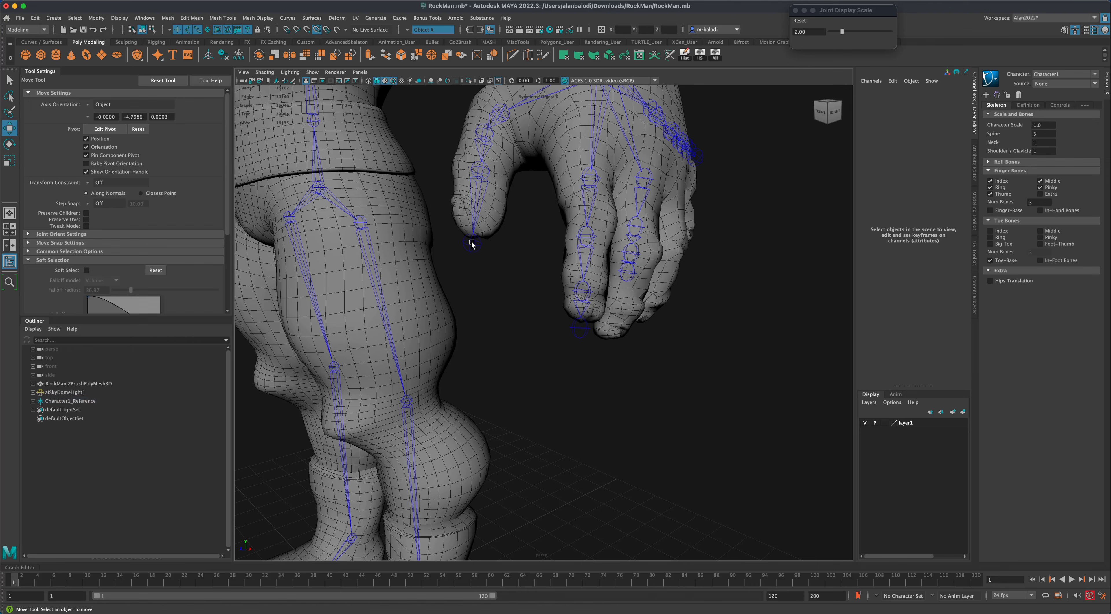
{"action": "left_click", "coordinate": [472, 244]}
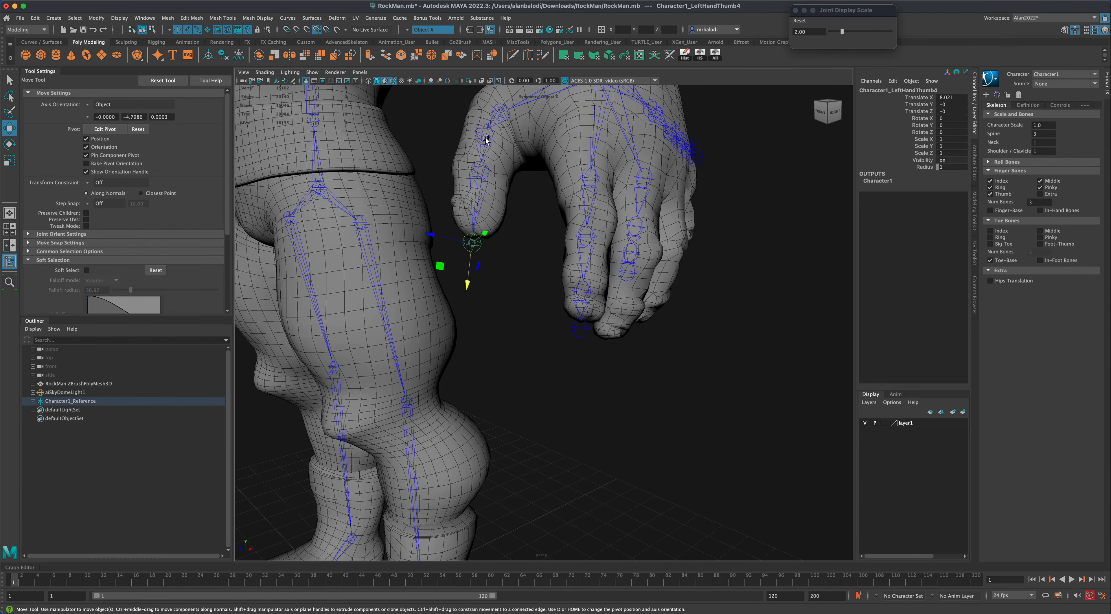
{"action": "left_click_drag", "start_coordinate": [545, 334], "coordinate": [555, 300], "text": "alt"}
{"action": "left_click", "coordinate": [558, 308]}
{"action": "left_click_drag", "start_coordinate": [554, 225], "coordinate": [569, 230], "text": "alt"}
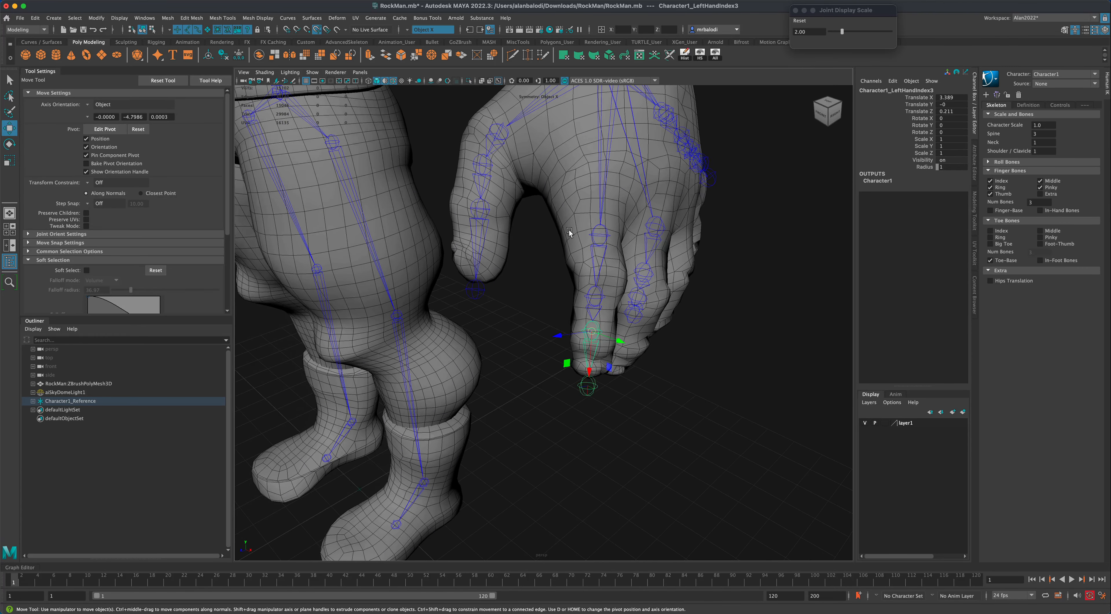
- Shift the pivot of the left index finger's base joint up to the knuckle, to about X 14.3, Y 0.8 and Z 14.0
{"action": "left_click", "coordinate": [602, 236]}
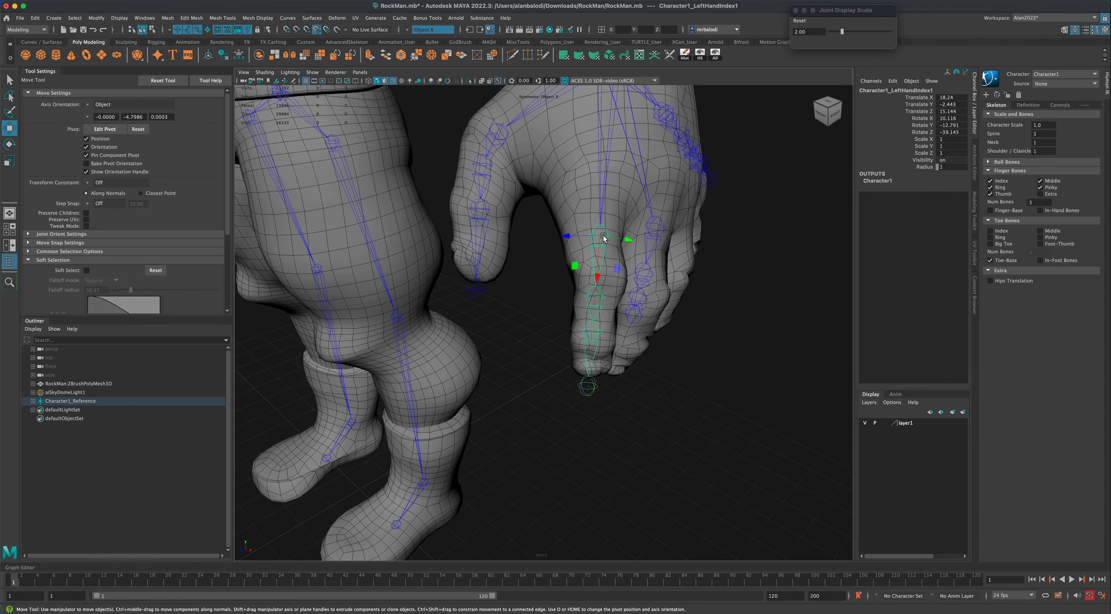
{"action": "key", "text": "d"}
{"action": "left_click_drag", "start_coordinate": [596, 274], "coordinate": [601, 216]}
{"action": "key", "text": "d"}
{"action": "left_click_drag", "start_coordinate": [638, 308], "coordinate": [599, 316], "text": "alt"}
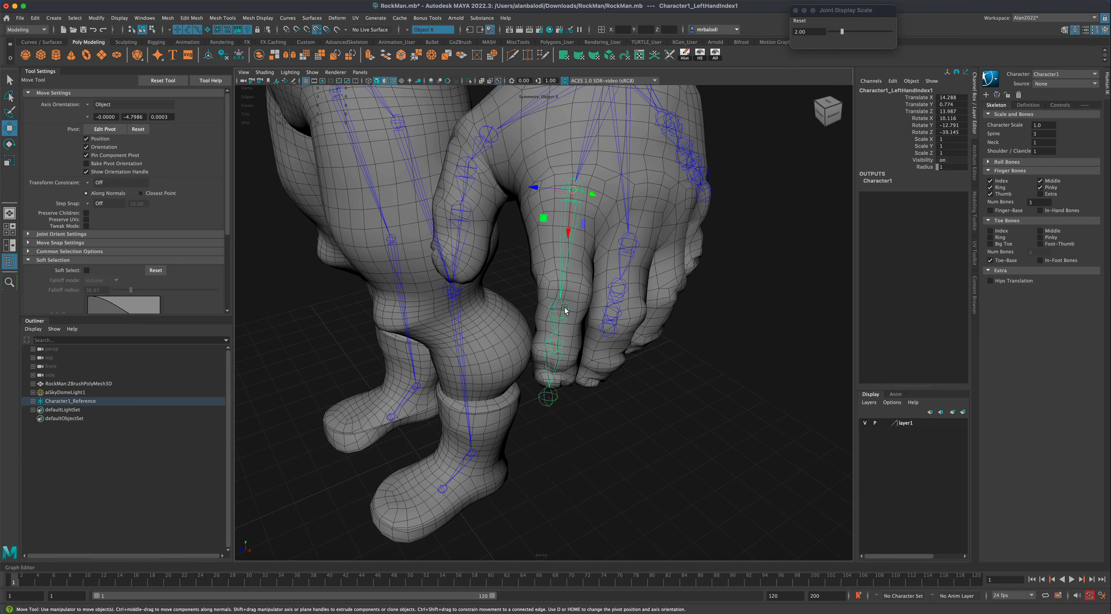
- Shift the pivot of the left index finger's second joint slightly up the finger toward the knuckle
{"action": "left_click", "coordinate": [577, 297]}
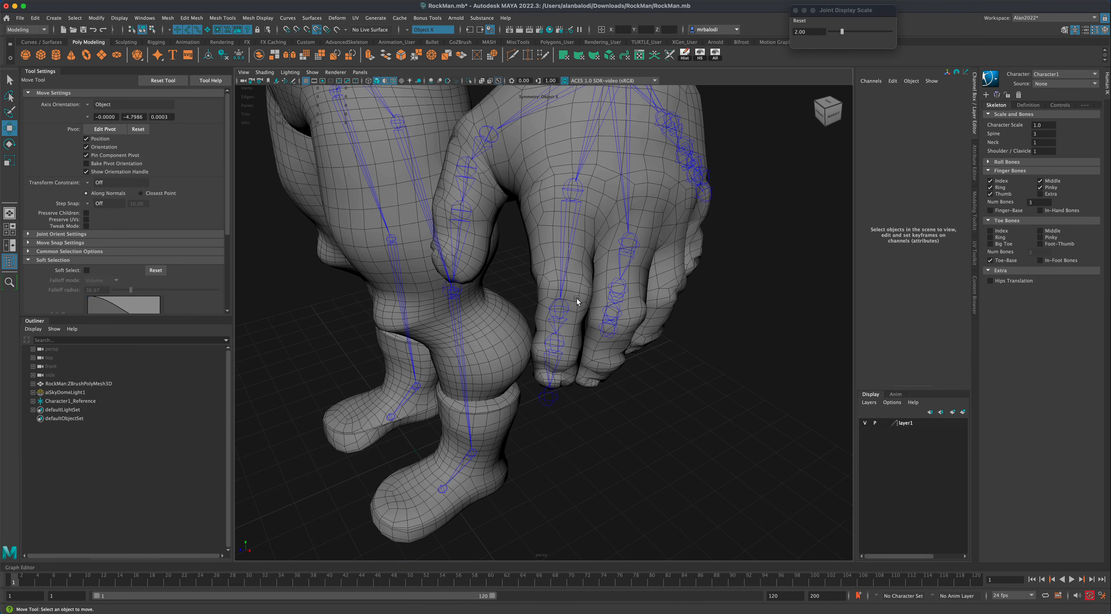
{"action": "left_click", "coordinate": [567, 311]}
{"action": "key", "text": "d"}
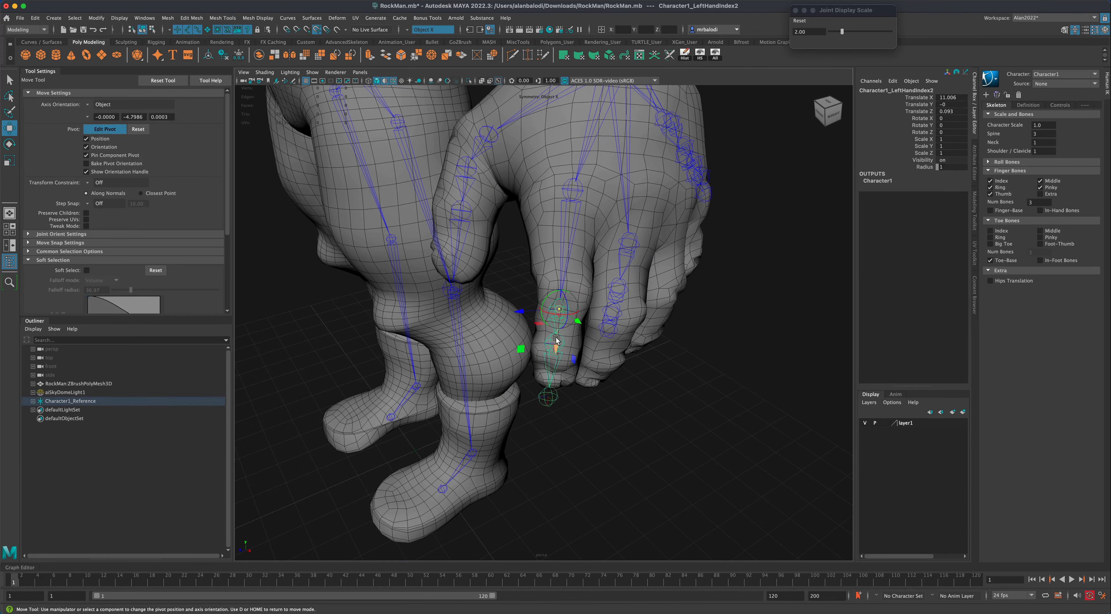
{"action": "left_click_drag", "start_coordinate": [555, 322], "coordinate": [559, 295]}
{"action": "key", "text": "d"}
- Move the left middle finger's base joint to about X 17.1, Y -1.4 and Z 6.3 inside the finger
{"action": "left_click_drag", "start_coordinate": [621, 366], "coordinate": [682, 359], "text": "alt"}
{"action": "left_click_drag", "start_coordinate": [498, 273], "coordinate": [558, 228], "text": "alt"}
{"action": "left_click", "coordinate": [572, 214]}
{"action": "left_click_drag", "start_coordinate": [738, 377], "coordinate": [722, 420], "text": "alt"}
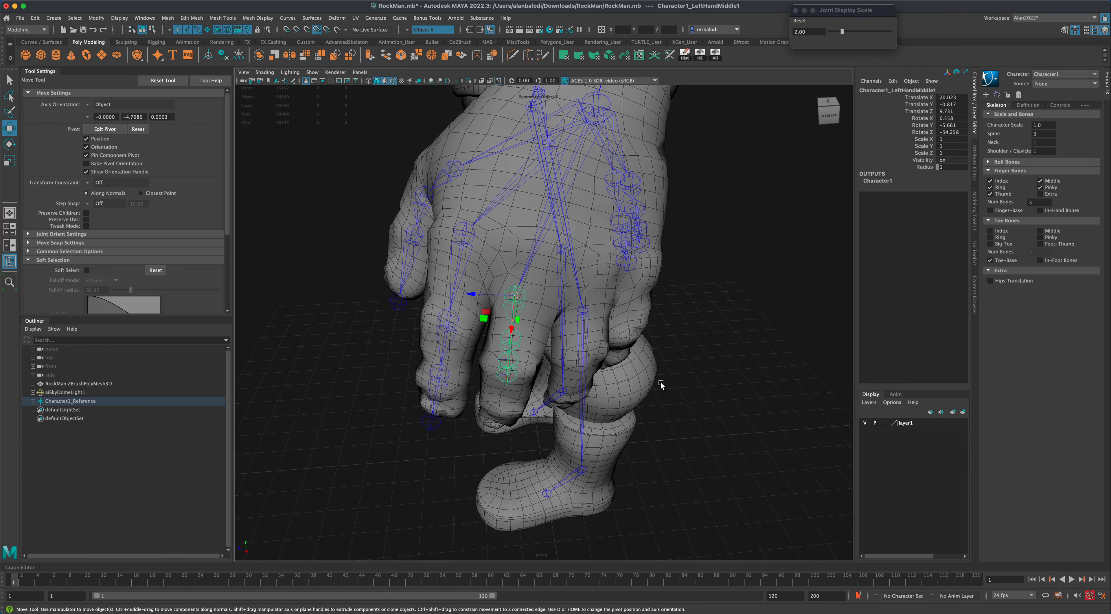
{"action": "left_click_drag", "start_coordinate": [523, 324], "coordinate": [489, 322], "text": "alt"}
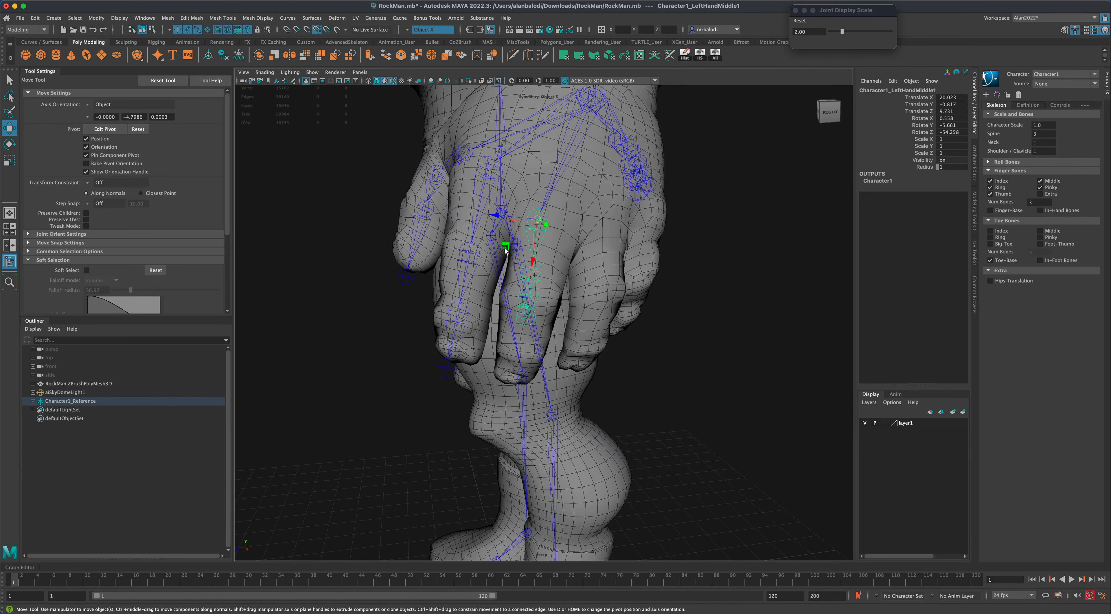
{"action": "left_click_drag", "start_coordinate": [506, 248], "coordinate": [517, 242]}
{"action": "left_click_drag", "start_coordinate": [555, 199], "coordinate": [739, 352], "text": "alt"}
{"action": "right_click_drag", "start_coordinate": [739, 352], "coordinate": [729, 374], "text": "alt"}
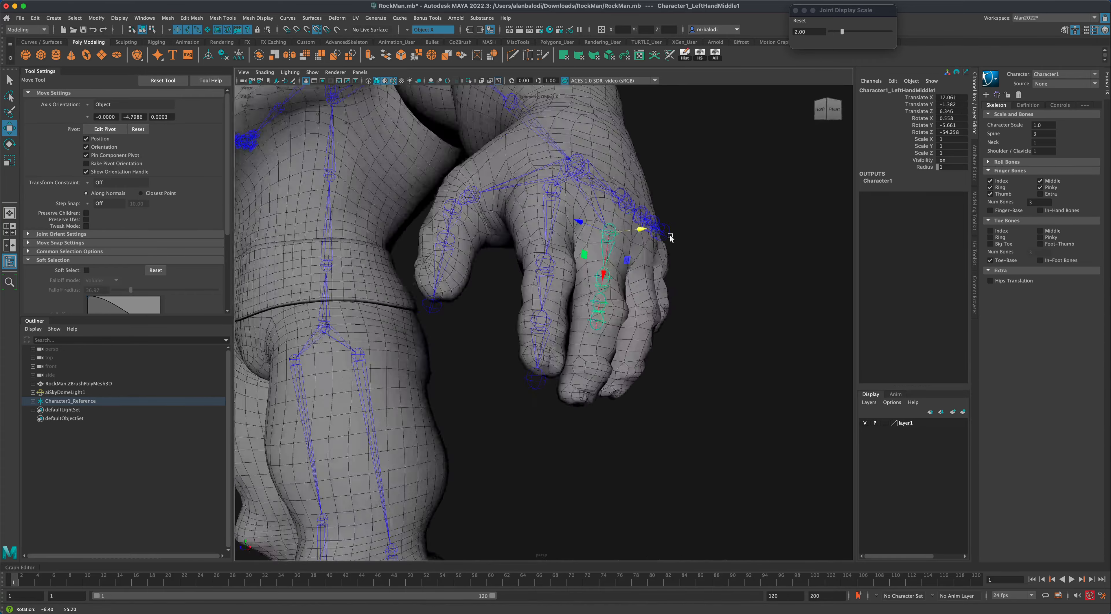
- Slide the left middle finger's outer joints down the finger, with the third joint at about X 4.5
{"action": "key", "text": "e"}
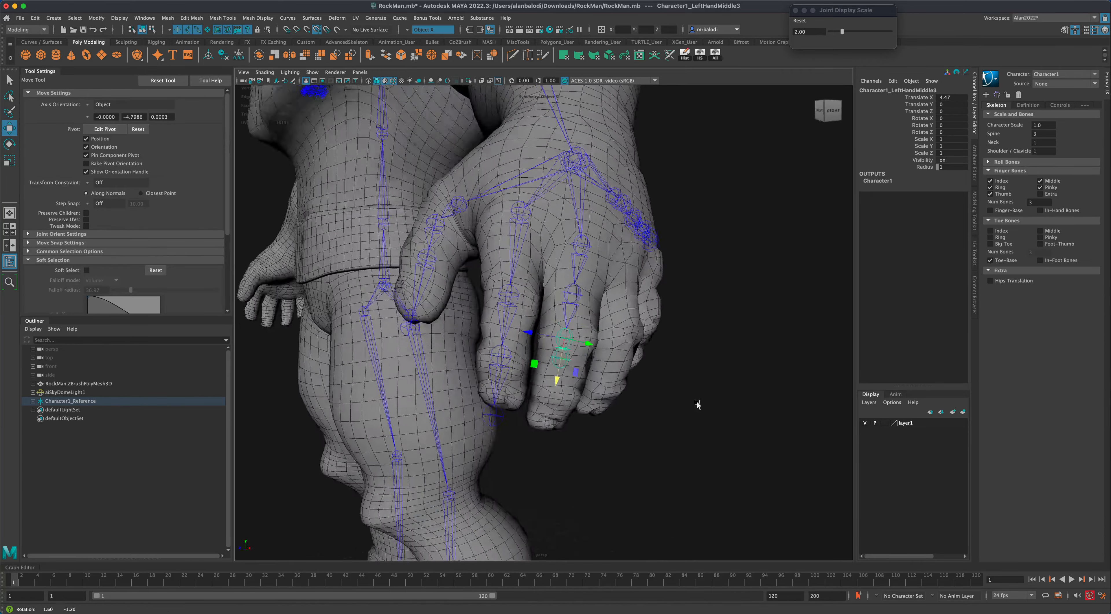
{"action": "left_click_drag", "start_coordinate": [452, 414], "coordinate": [526, 322], "text": "alt"}
{"action": "key", "text": "e"}
{"action": "key", "text": "w"}
{"action": "left_click", "coordinate": [518, 329]}
- Rotate and move the remaining left-hand finger joints so they sit inside the mesh fingers
{"action": "left_click_drag", "start_coordinate": [516, 365], "coordinate": [548, 301], "text": "alt"}
{"action": "left_click", "coordinate": [434, 401]}
{"action": "key", "text": "e"}
{"action": "key", "text": "w"}
{"action": "key", "text": "e"}
{"action": "key", "text": "w"}
{"action": "left_click", "coordinate": [508, 366]}
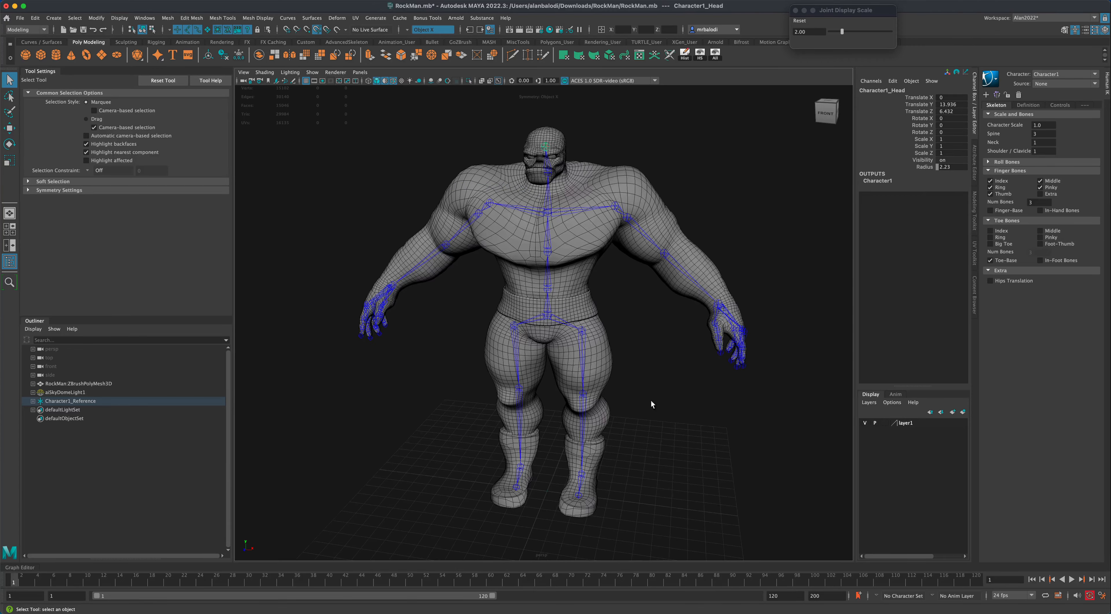
- Select the whole skeleton from the hips joint and display the character with its textures and all scene lights
{"action": "left_click", "coordinate": [547, 315]}
{"action": "mouse_move", "coordinate": [683, 380]}
{"action": "left_mouse_down", "text": "alt"}
{"action": "mouse_move", "coordinate": [740, 378]}
{"action": "mouse_move", "coordinate": [690, 383]}
{"action": "left_mouse_up", "text": "alt"}
{"action": "scroll", "coordinate": [719, 426], "scroll_direction": "up", "scroll_amount": 1}
{"action": "left_click_drag", "start_coordinate": [668, 431], "coordinate": [685, 422], "text": "alt"}
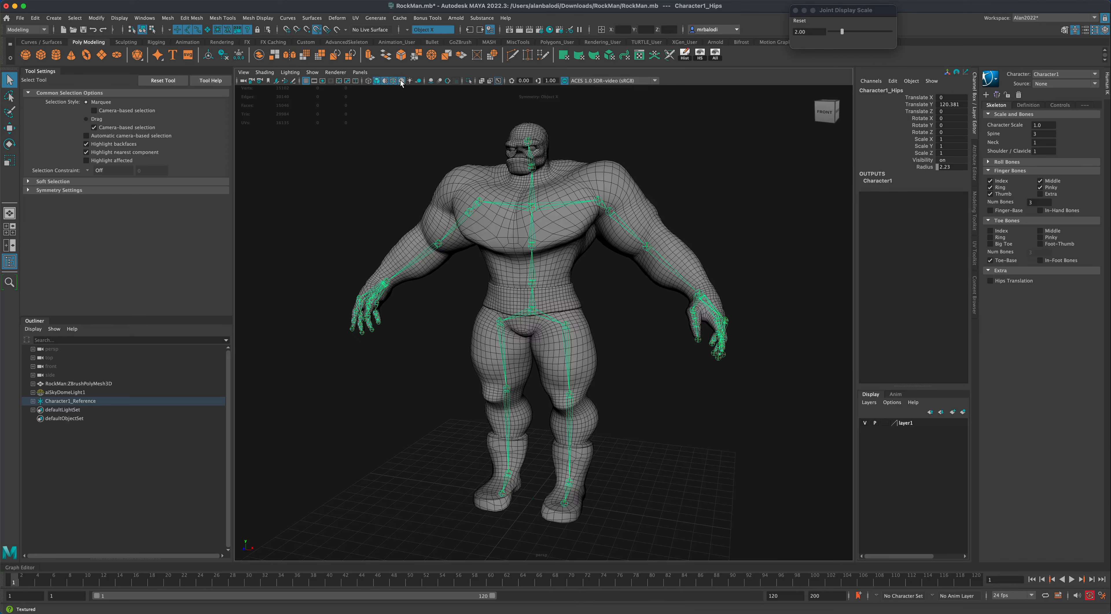
{"action": "left_click", "coordinate": [410, 80]}
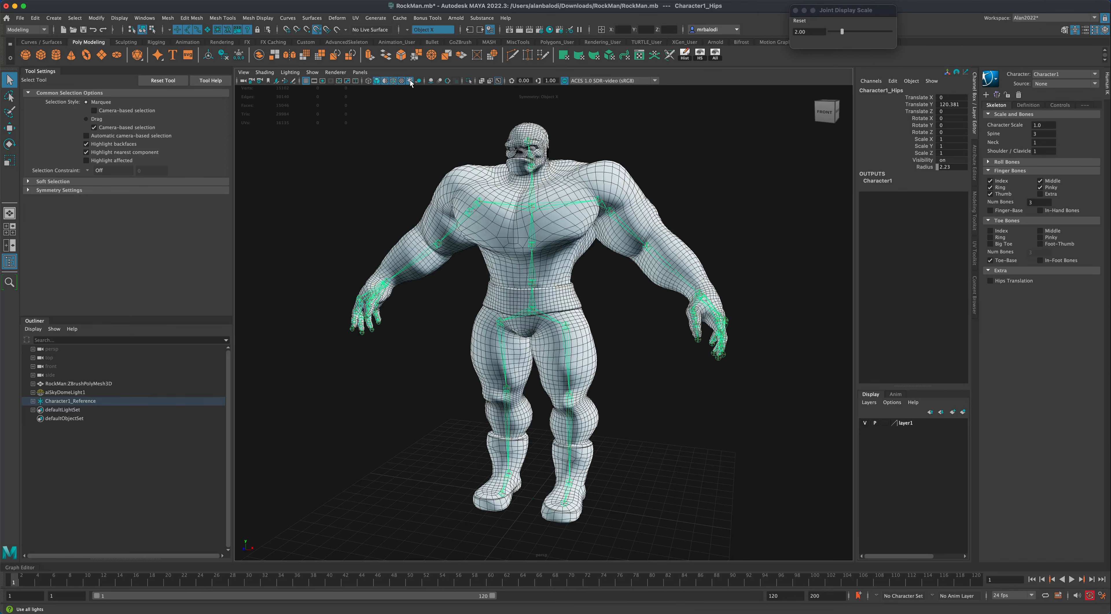
{"action": "left_click", "coordinate": [385, 82]}
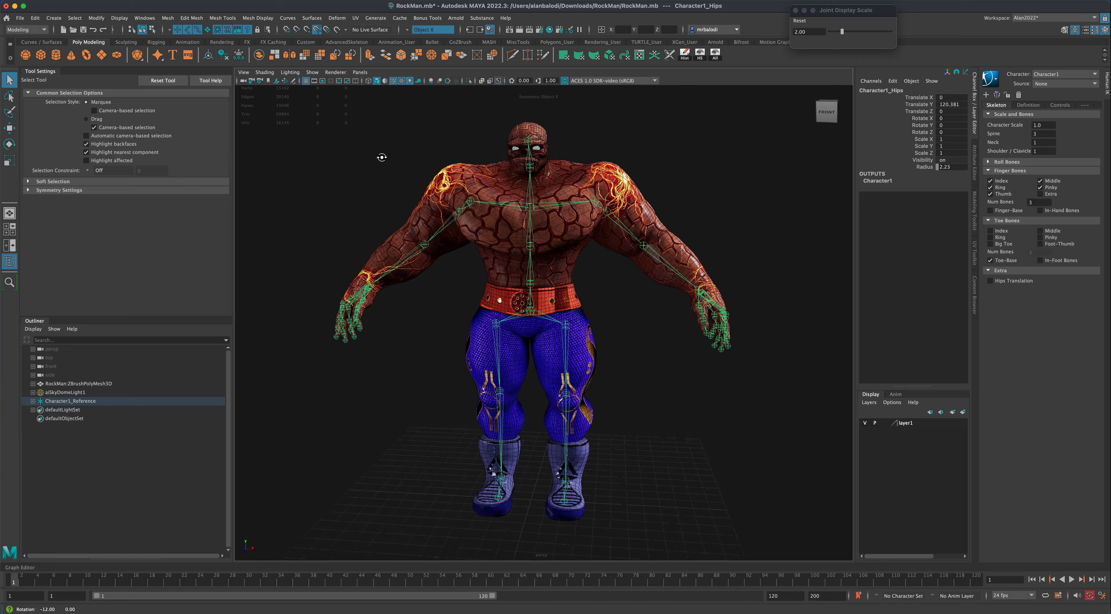
{"action": "middle_click_drag", "start_coordinate": [426, 321], "coordinate": [430, 331], "text": "alt"}
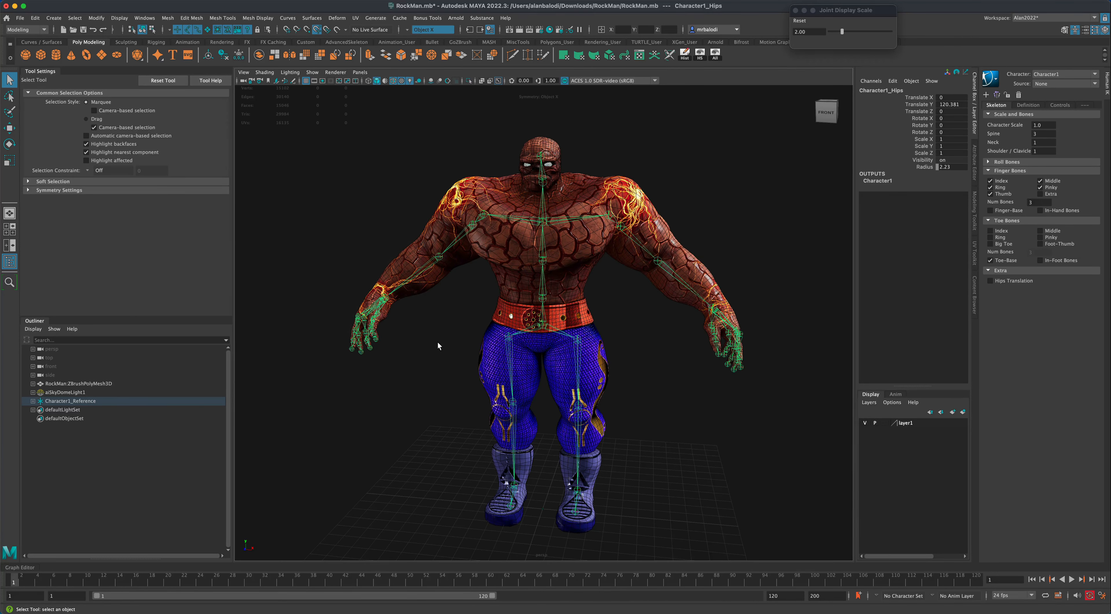
- Save the scene and reselect the skeleton's hips joint
{"action": "key", "text": "super+s"}
{"action": "left_click", "coordinate": [438, 343]}
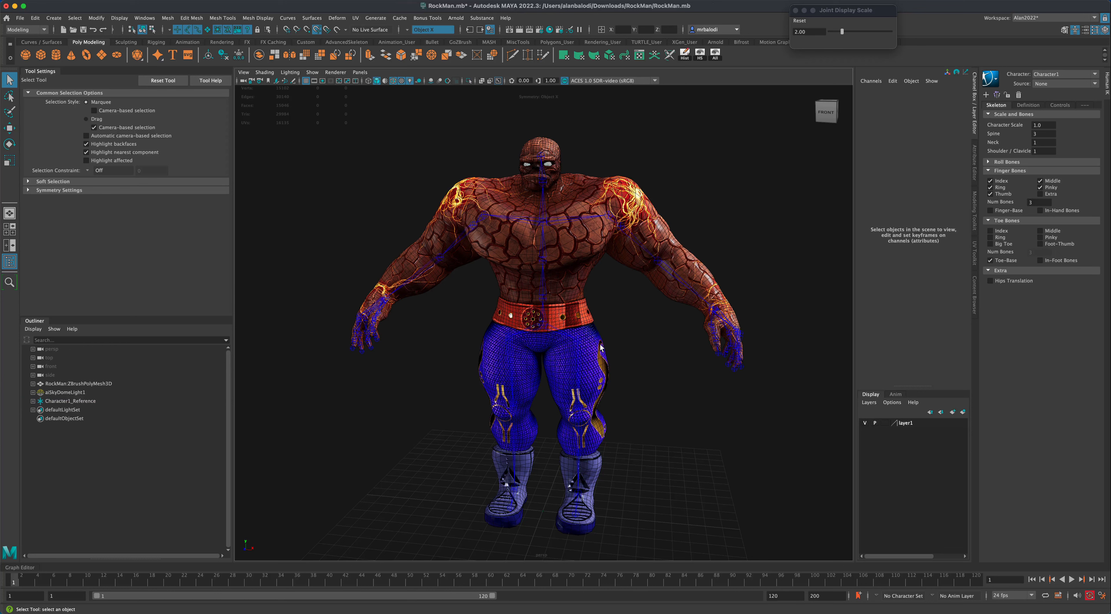
{"action": "left_click", "coordinate": [544, 325]}
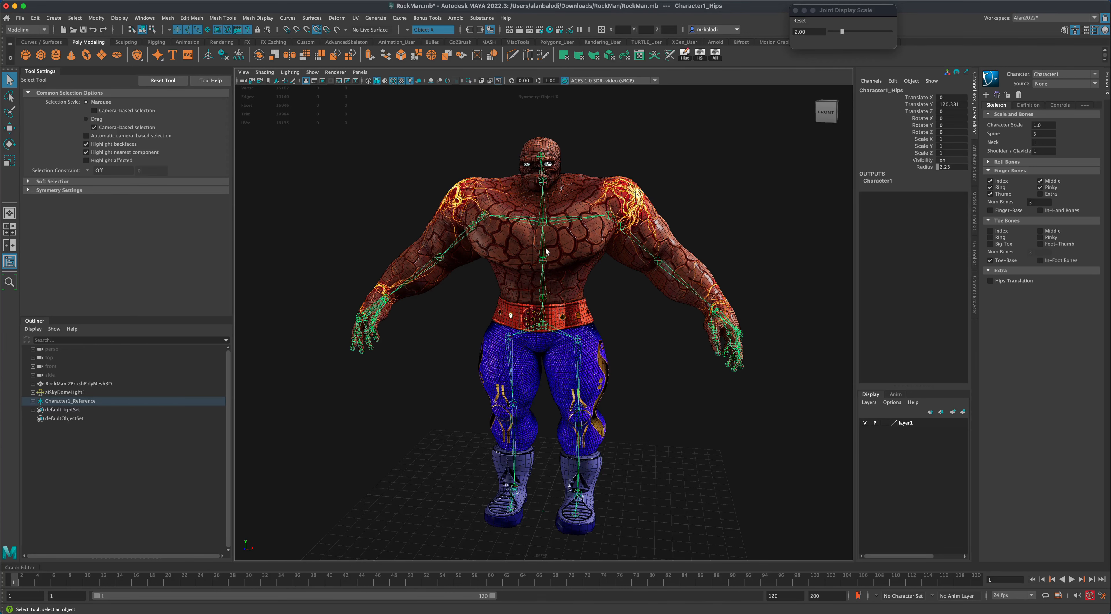
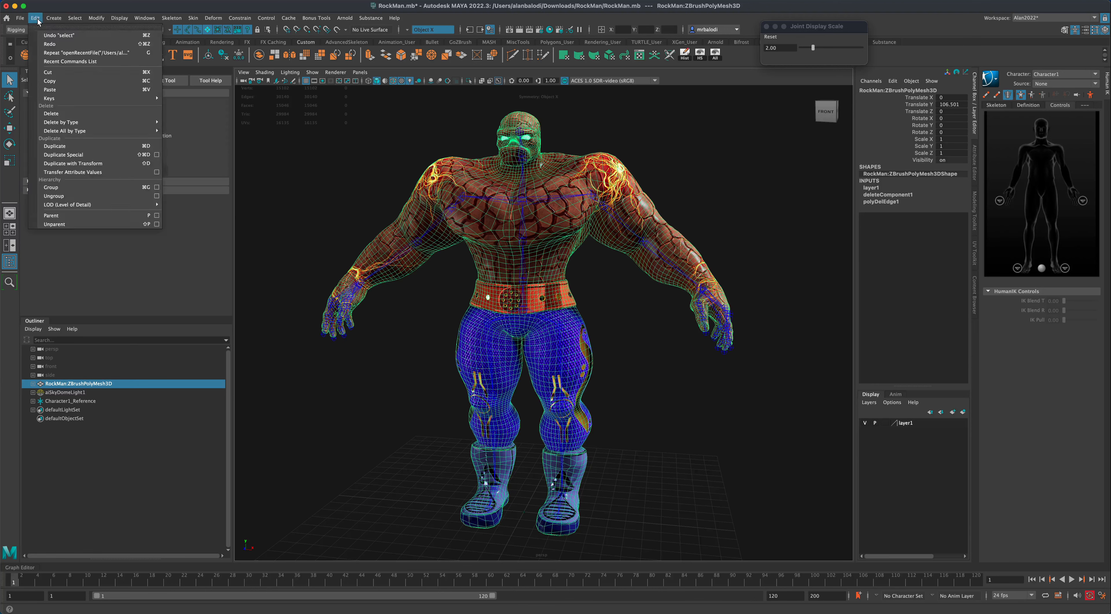
- Delete the construction history of the RockMan body mesh and clear the selection
{"action": "mouse_move", "coordinate": [81, 124]}
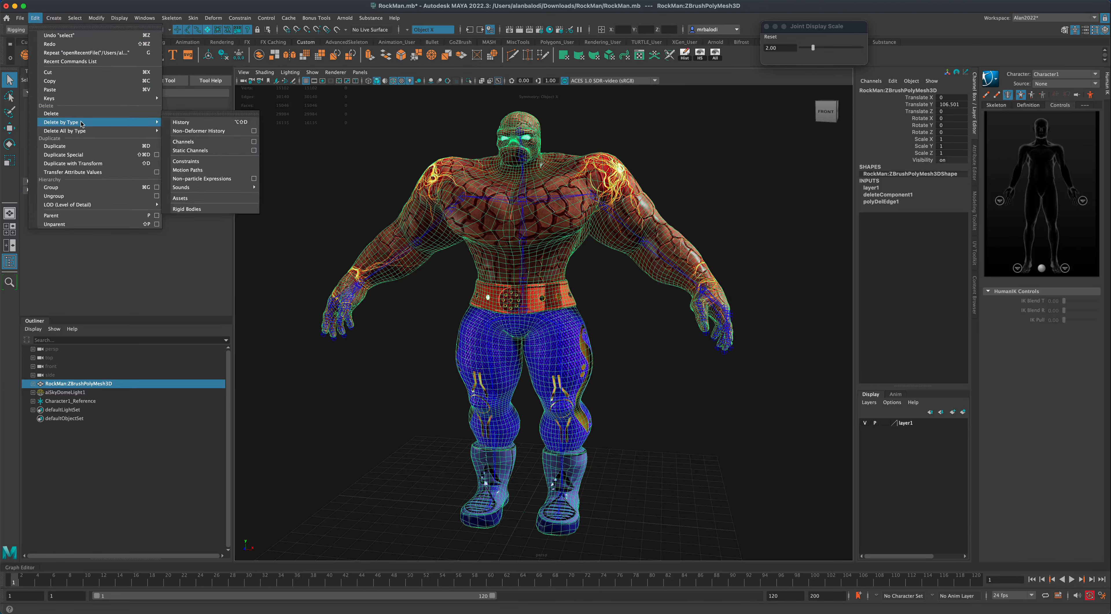
{"action": "left_click", "coordinate": [180, 124]}
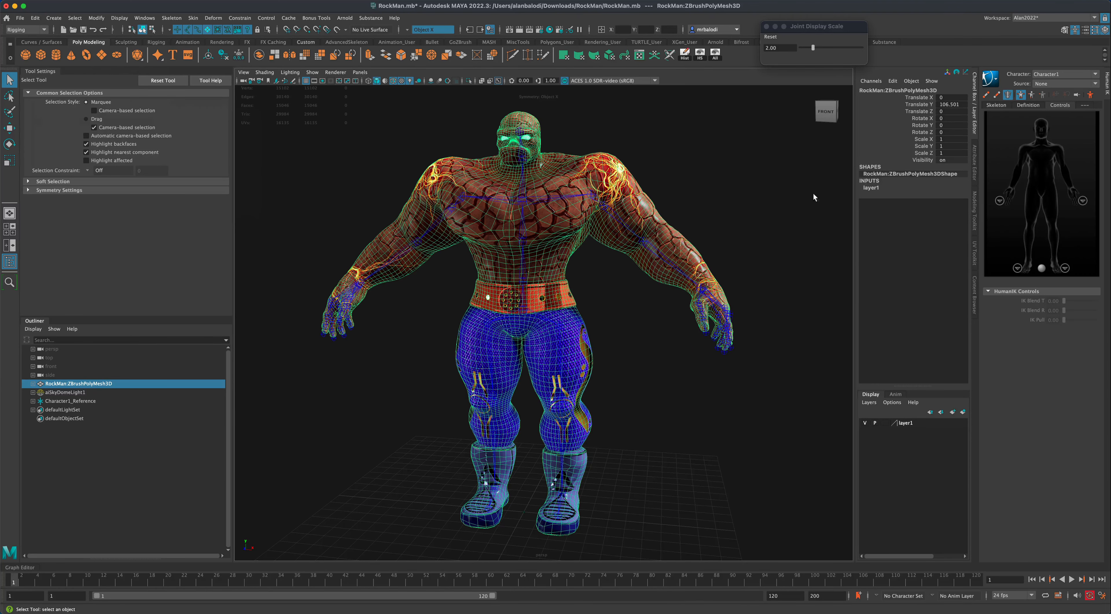
{"action": "left_click", "coordinate": [634, 351]}
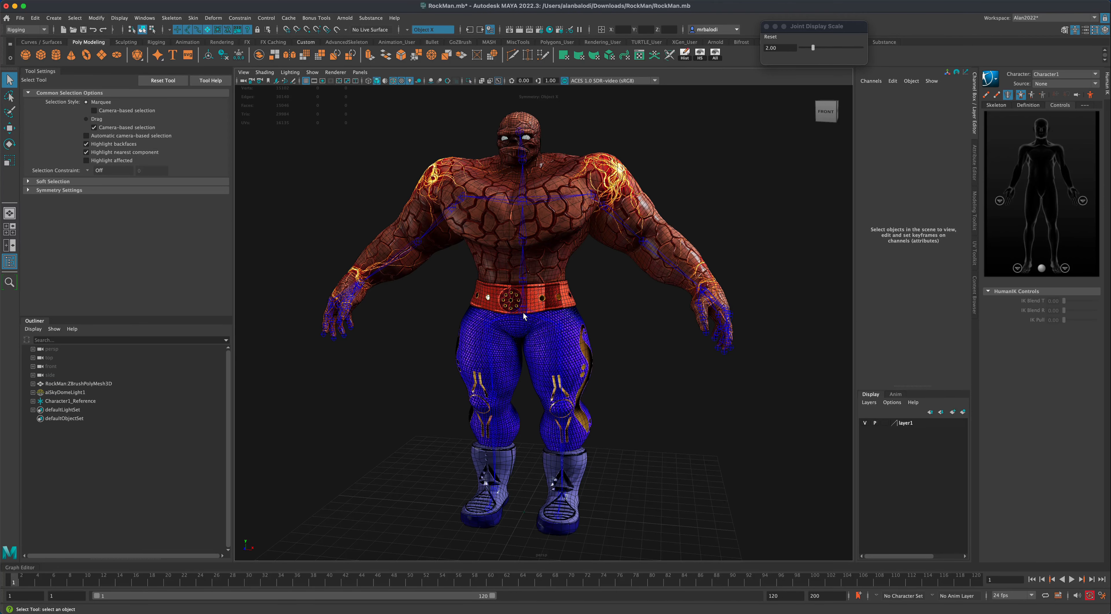
- Bind the body mesh to the hips joint hierarchy, resetting the Bind Skin options and choosing a bind method first
{"action": "left_click", "coordinate": [522, 314]}
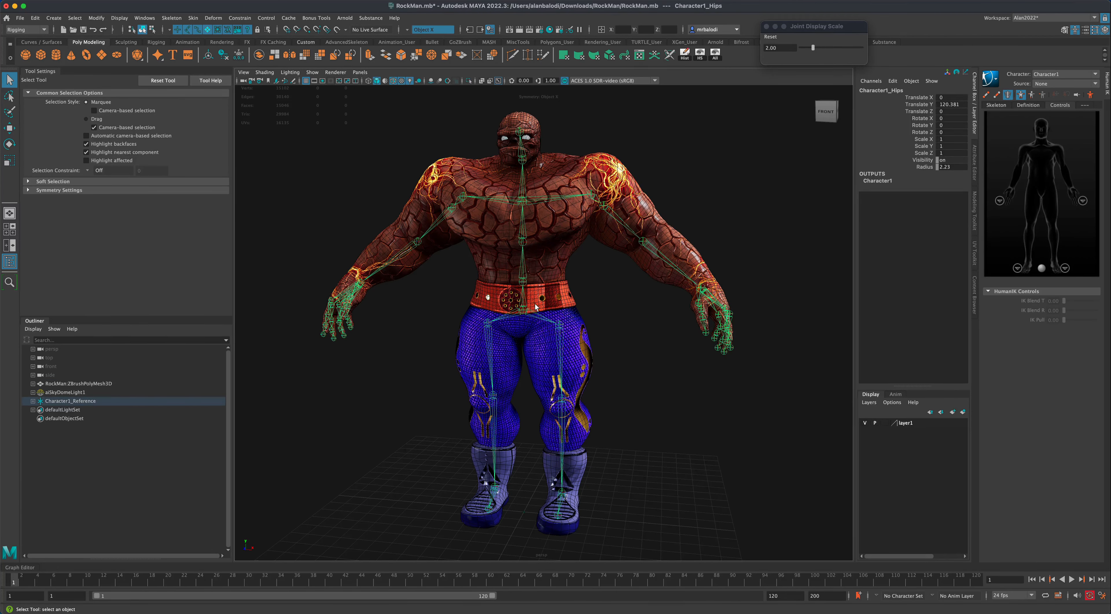
{"action": "left_click", "coordinate": [556, 285]}
{"action": "left_click_drag", "start_coordinate": [556, 286], "coordinate": [595, 292], "text": "alt"}
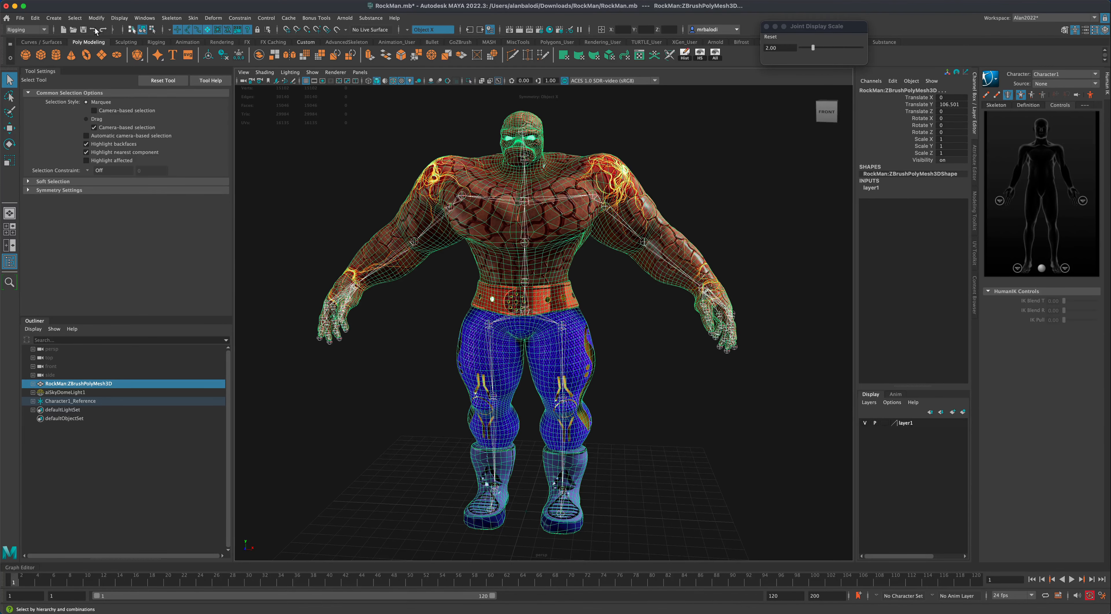
{"action": "left_click", "coordinate": [193, 19]}
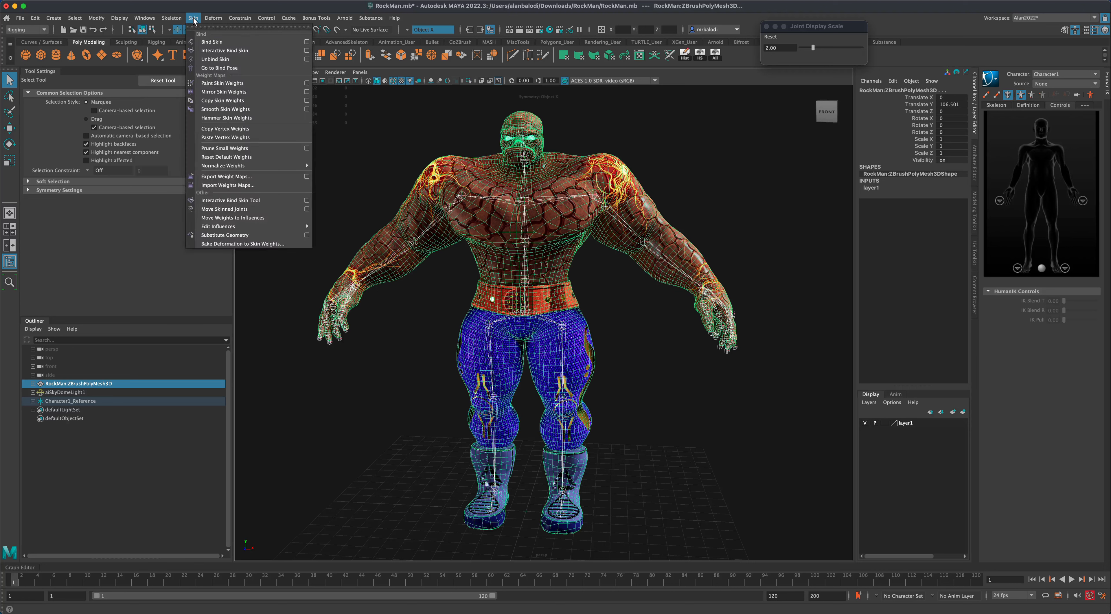
{"action": "left_click", "coordinate": [307, 42]}
{"action": "left_click", "coordinate": [152, 176]}
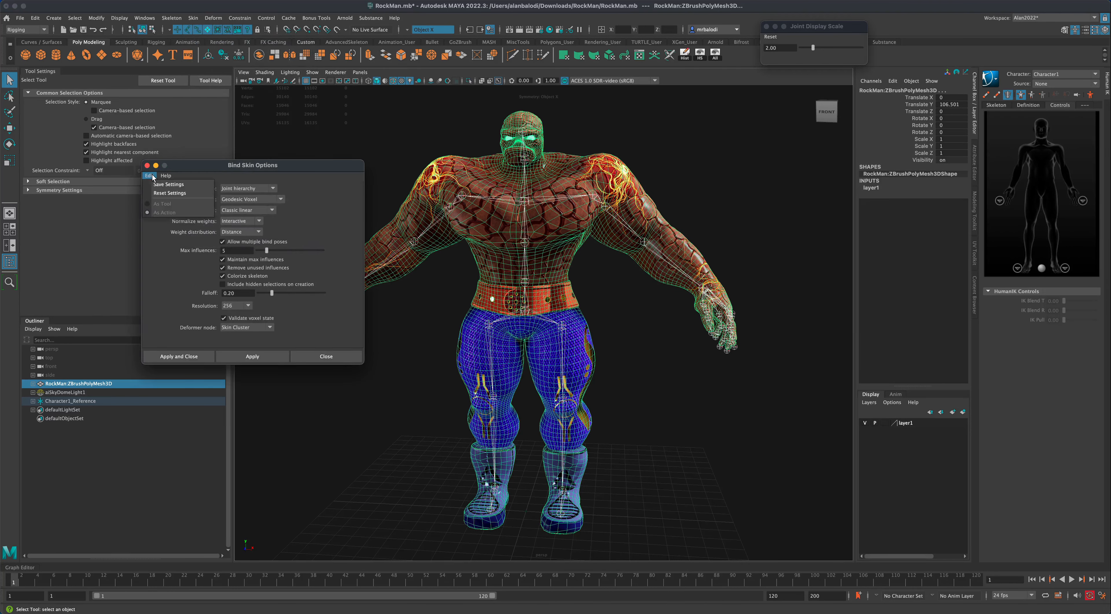
{"action": "left_click", "coordinate": [161, 193]}
{"action": "left_click_drag", "start_coordinate": [242, 165], "coordinate": [262, 159]}
{"action": "left_click", "coordinate": [273, 193]}
{"action": "left_click", "coordinate": [263, 210]}
{"action": "left_click", "coordinate": [221, 350]}
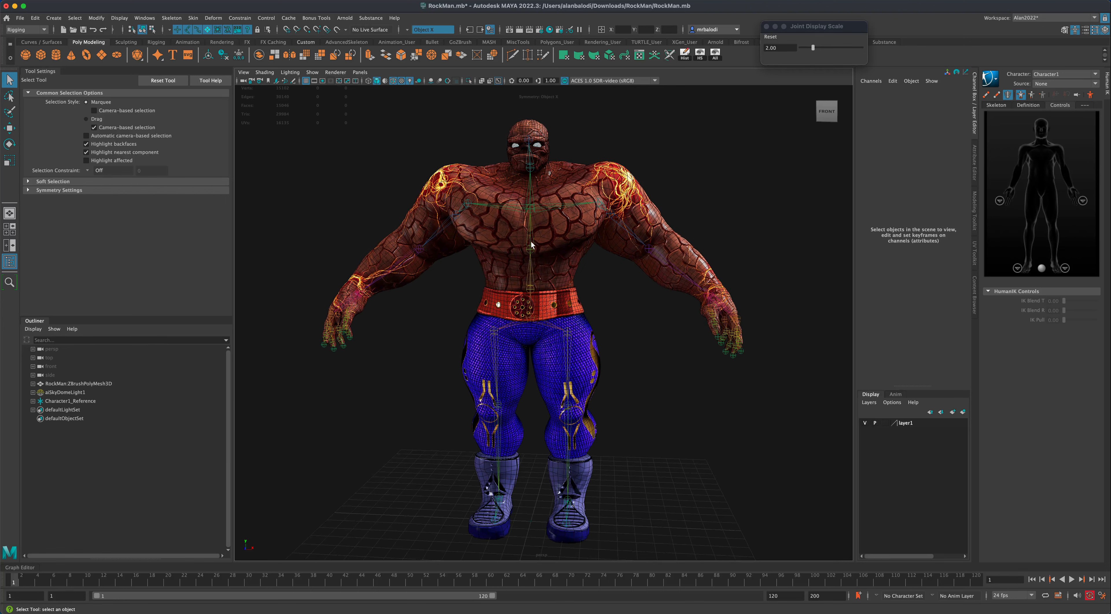
- Test the skin by rotating the left knee joint about 77 degrees in X, and undo the rotation
{"action": "left_click_drag", "start_coordinate": [533, 225], "coordinate": [615, 281], "text": "alt"}
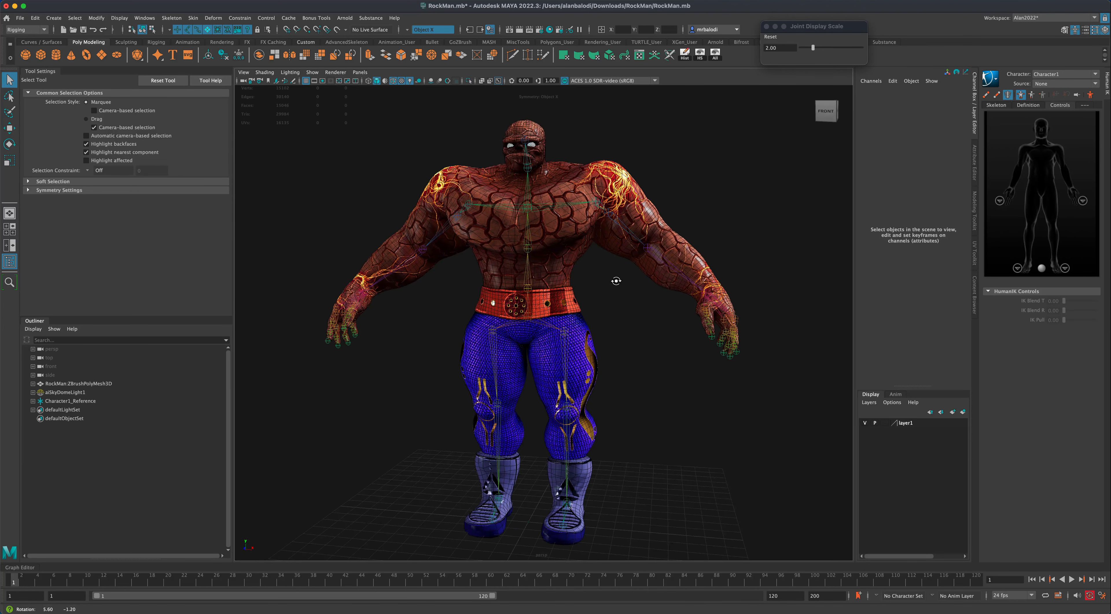
{"action": "left_click_drag", "start_coordinate": [444, 362], "coordinate": [441, 362], "text": "alt"}
{"action": "left_click_drag", "start_coordinate": [667, 439], "coordinate": [657, 454], "text": "alt"}
{"action": "left_click", "coordinate": [566, 436]}
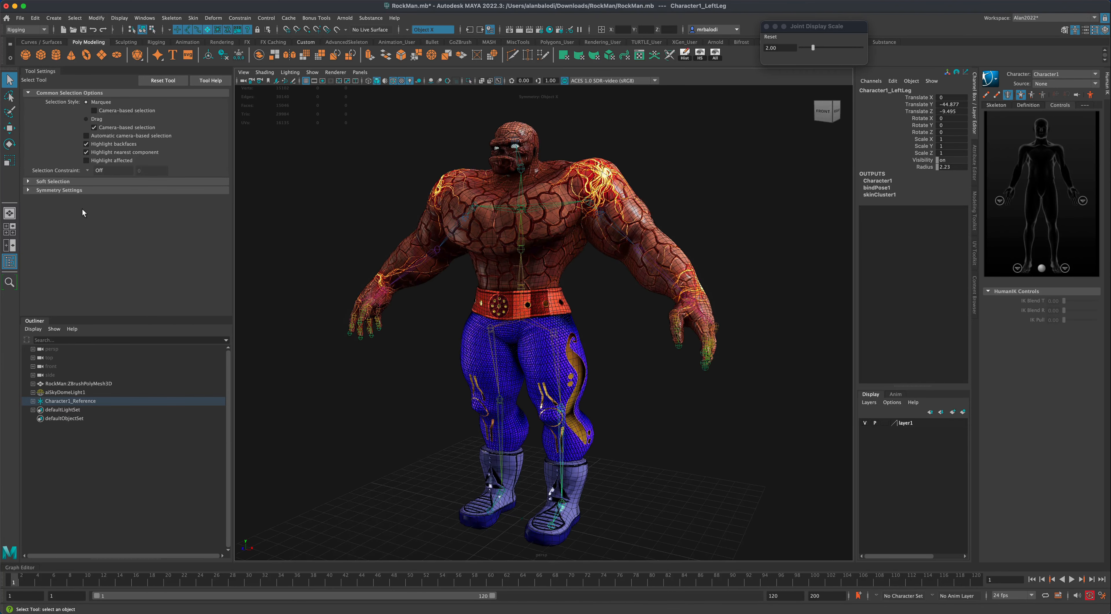
{"action": "left_click", "coordinate": [9, 145]}
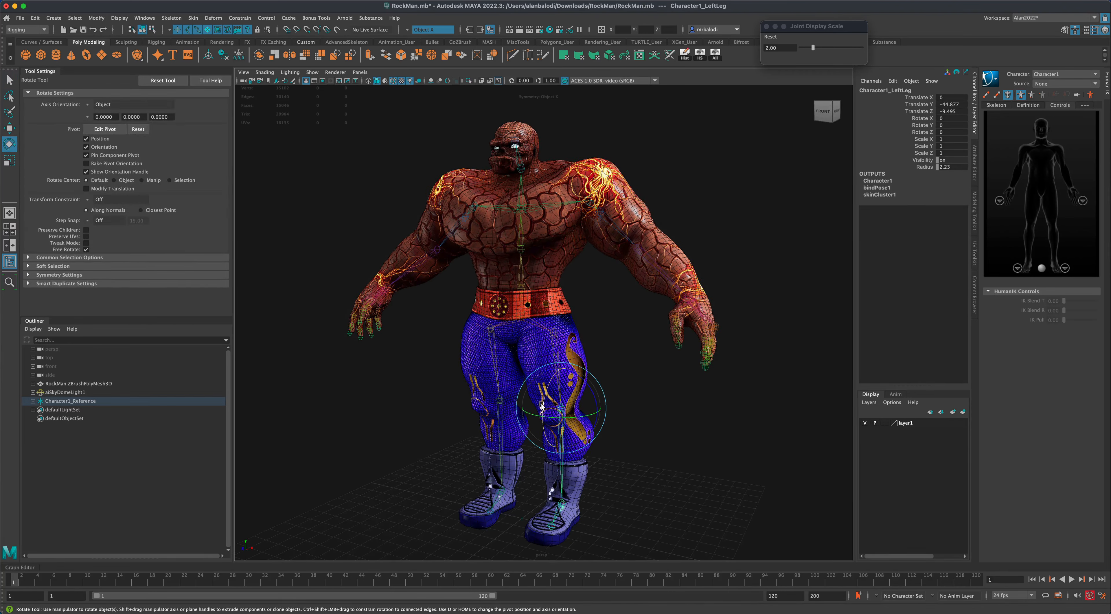
{"action": "left_click_drag", "start_coordinate": [544, 408], "coordinate": [537, 452]}
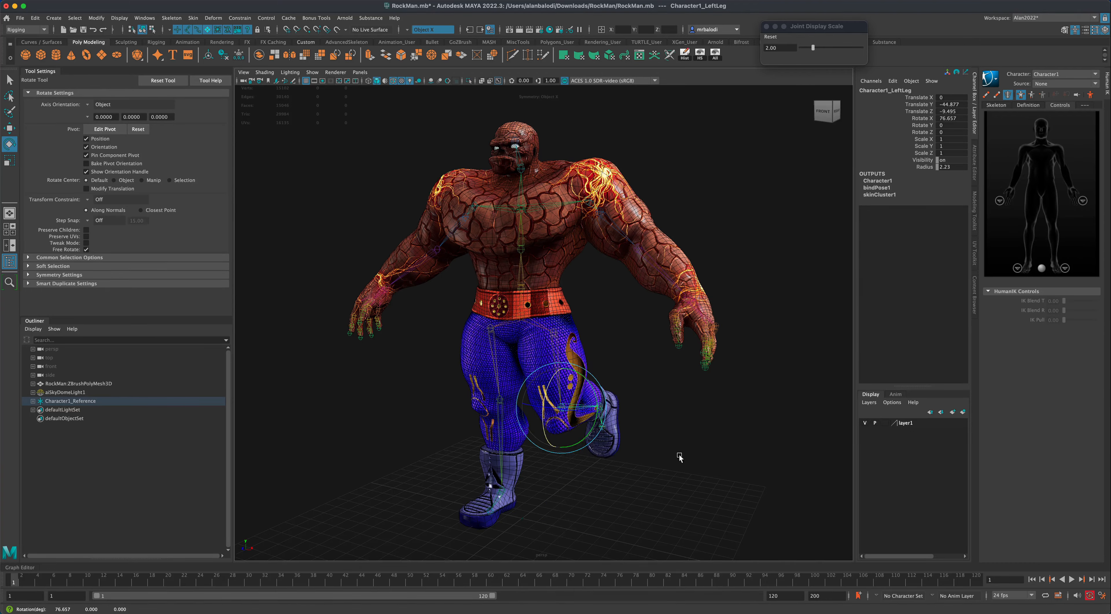
{"action": "mouse_move", "coordinate": [679, 456]}
{"action": "left_mouse_down", "text": "alt"}
{"action": "mouse_move", "coordinate": [624, 459]}
{"action": "mouse_move", "coordinate": [676, 458]}
{"action": "mouse_move", "coordinate": [665, 459]}
{"action": "mouse_move", "coordinate": [678, 477]}
{"action": "mouse_move", "coordinate": [661, 448]}
{"action": "left_mouse_up", "text": "alt"}
{"action": "key", "text": "z"}
- Try rotating another joint of the bound skeleton, undo the rotation and clear the selection
{"action": "left_click", "coordinate": [570, 288]}
{"action": "left_click_drag", "start_coordinate": [619, 314], "coordinate": [625, 289]}
{"action": "key", "text": "z"}
{"action": "left_click_drag", "start_coordinate": [706, 409], "coordinate": [562, 253], "text": "alt"}
{"action": "left_click", "coordinate": [675, 356]}
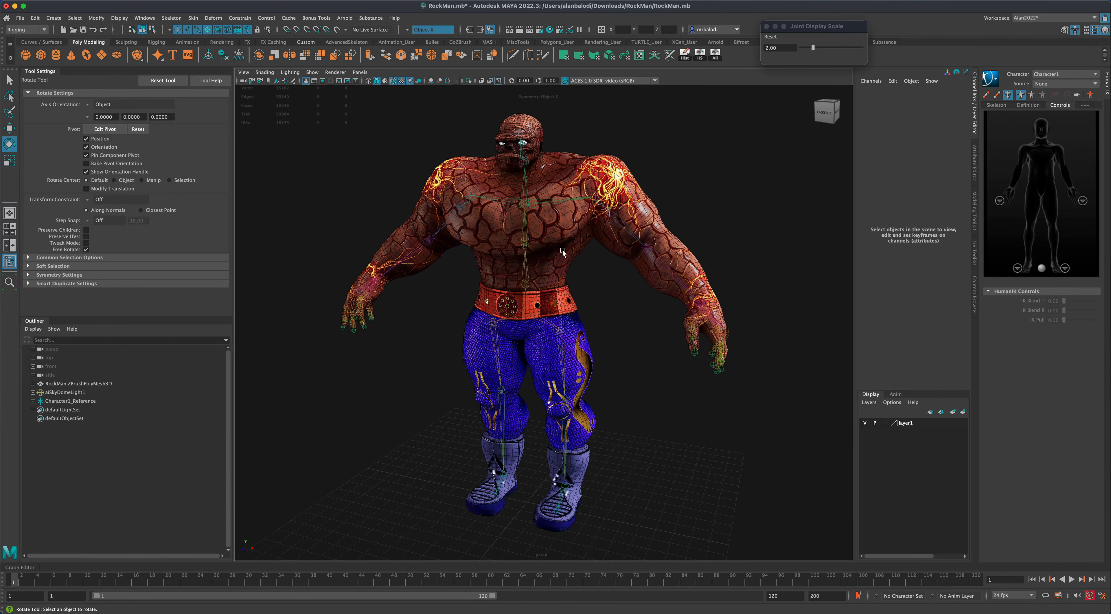
{"action": "left_click", "coordinate": [524, 159]}
{"action": "middle_click_drag", "start_coordinate": [608, 331], "coordinate": [609, 351], "text": "alt"}
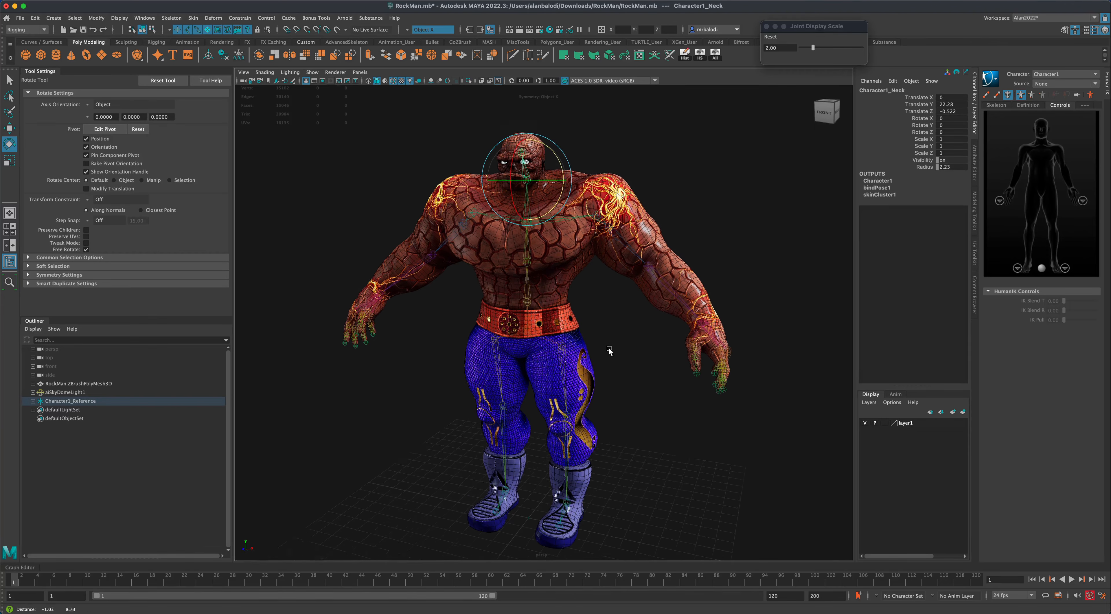
{"action": "left_click_drag", "start_coordinate": [608, 351], "coordinate": [570, 376], "text": "alt"}
{"action": "left_click_drag", "start_coordinate": [635, 422], "coordinate": [649, 421], "text": "alt"}
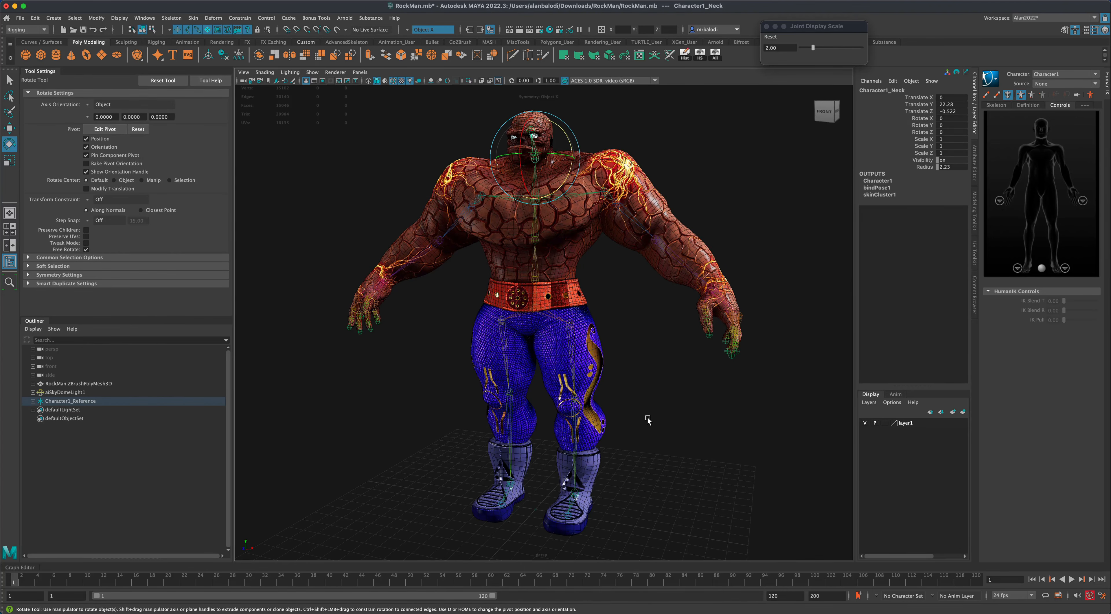
{"action": "left_click_drag", "start_coordinate": [640, 373], "coordinate": [663, 333], "text": "alt"}
{"action": "left_click", "coordinate": [634, 382]}
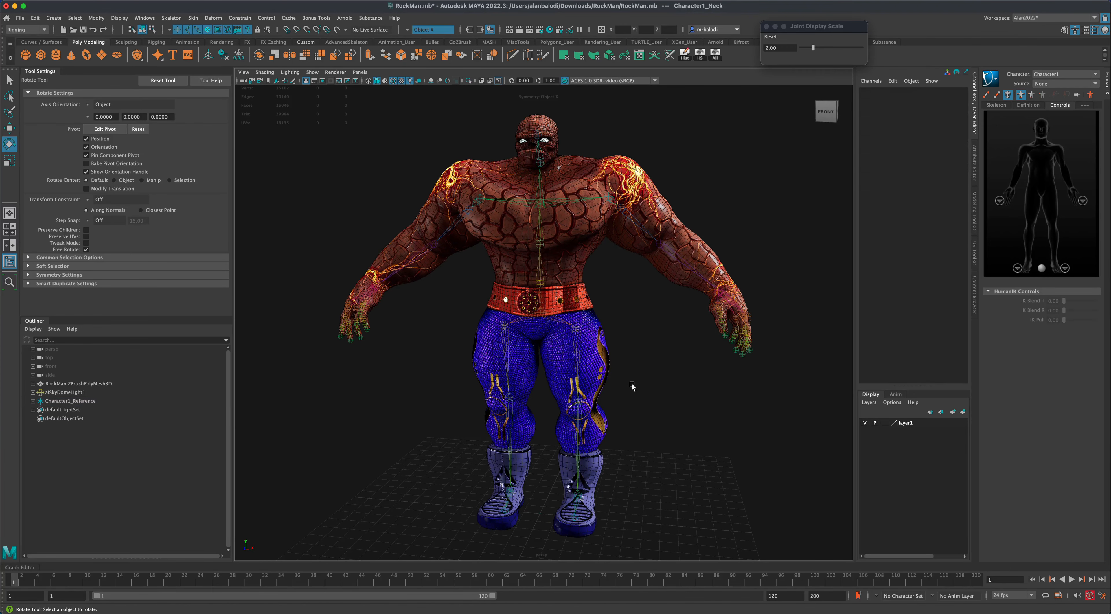
- Try rotating the left upper leg joint about -24 degrees in X, and undo the rotation
{"action": "left_click", "coordinate": [579, 348]}
{"action": "left_click_drag", "start_coordinate": [579, 347], "coordinate": [596, 311]}
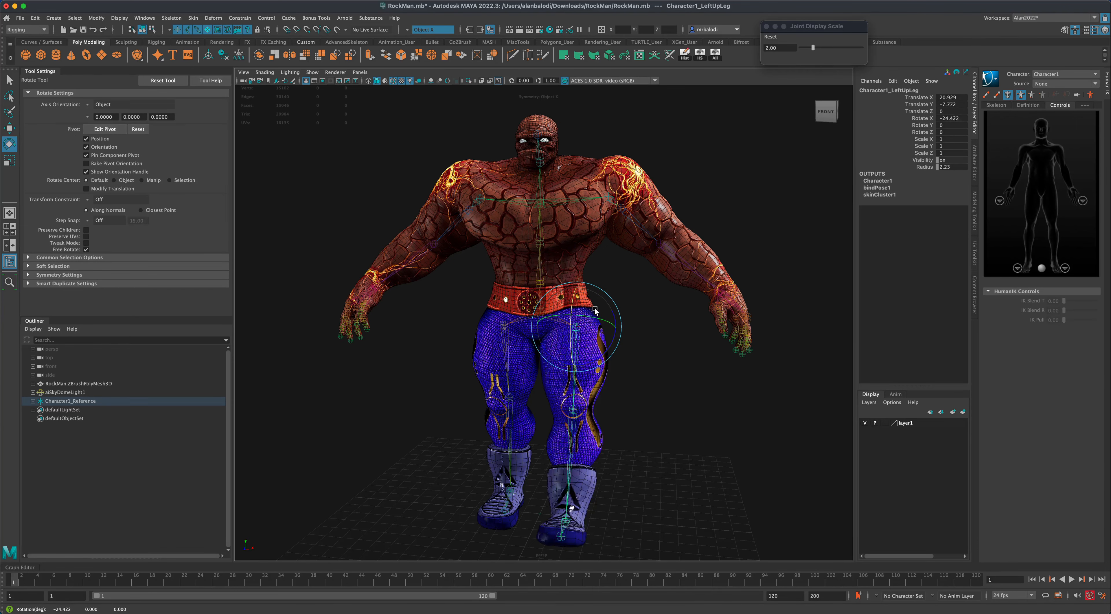
{"action": "key", "text": "super+z"}
{"action": "left_click", "coordinate": [656, 359]}
- Test the head and neck deformation by rotating the neck joint, and undo the rotation
{"action": "left_click_drag", "start_coordinate": [672, 361], "coordinate": [667, 366], "text": "alt"}
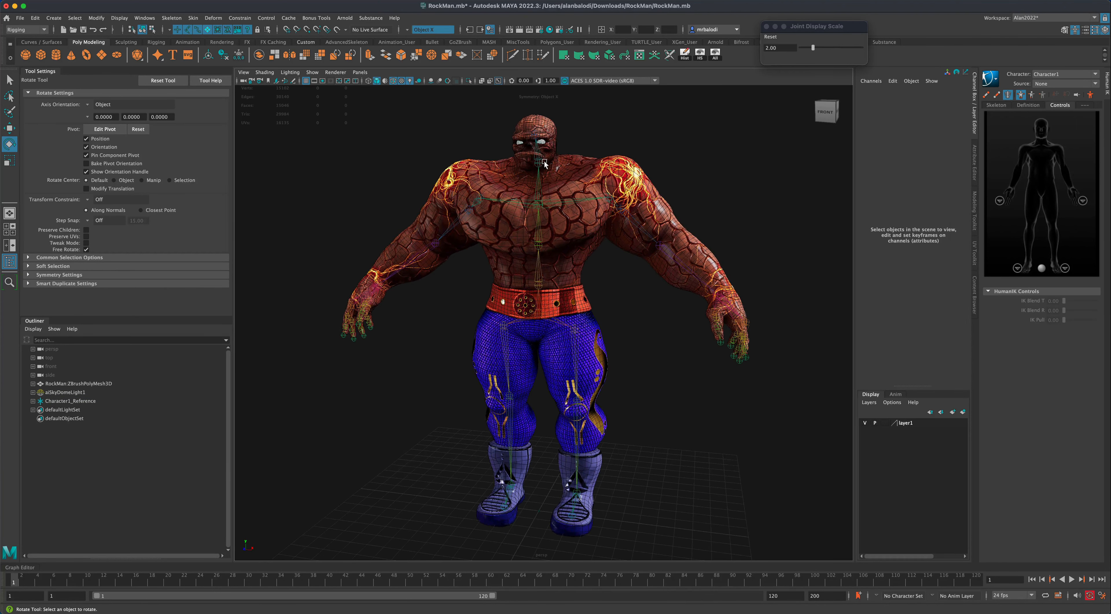
{"action": "left_click", "coordinate": [539, 156]}
{"action": "left_click_drag", "start_coordinate": [565, 142], "coordinate": [530, 169]}
{"action": "left_click_drag", "start_coordinate": [672, 163], "coordinate": [556, 138], "text": "alt"}
{"action": "key", "text": "super+z"}
{"action": "key", "text": "super+z"}
{"action": "middle_click_drag", "start_coordinate": [704, 353], "coordinate": [699, 403], "text": "alt"}
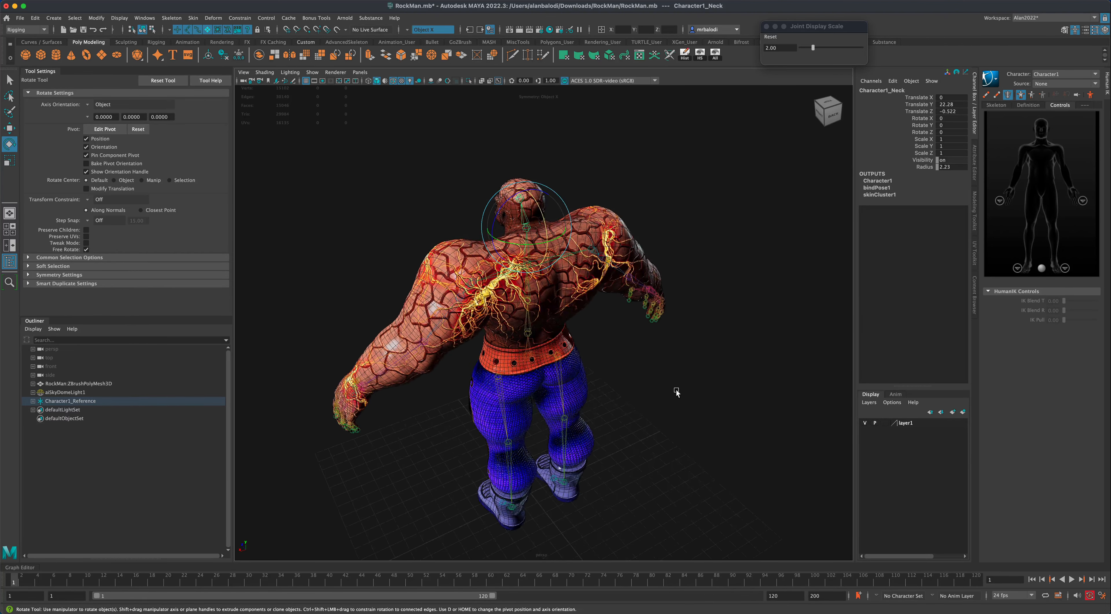
- Test the torso deformation by rotating the lowest spine joint, and undo the rotation
{"action": "left_click_drag", "start_coordinate": [675, 393], "coordinate": [733, 364], "text": "alt"}
{"action": "left_click", "coordinate": [642, 260]}
{"action": "left_click_drag", "start_coordinate": [478, 365], "coordinate": [476, 353], "text": "alt"}
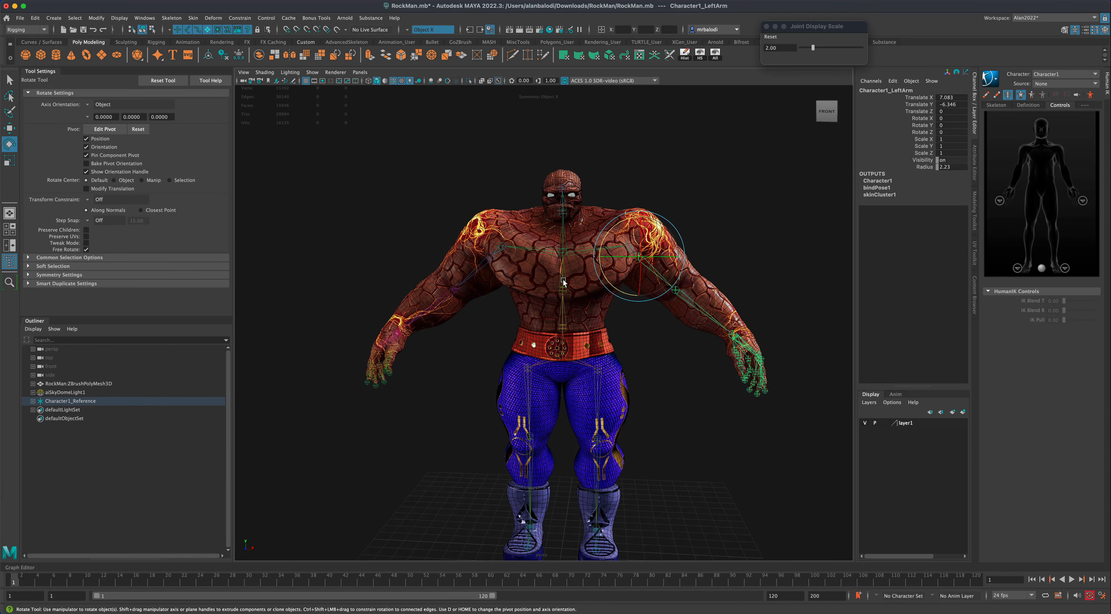
{"action": "left_click", "coordinate": [561, 309]}
{"action": "left_click_drag", "start_coordinate": [561, 308], "coordinate": [556, 340]}
{"action": "key", "text": "super+z"}
{"action": "mouse_move", "coordinate": [639, 380]}
{"action": "left_mouse_down", "text": "alt"}
{"action": "mouse_move", "coordinate": [663, 388]}
{"action": "mouse_move", "coordinate": [647, 379]}
{"action": "left_mouse_up", "text": "alt"}
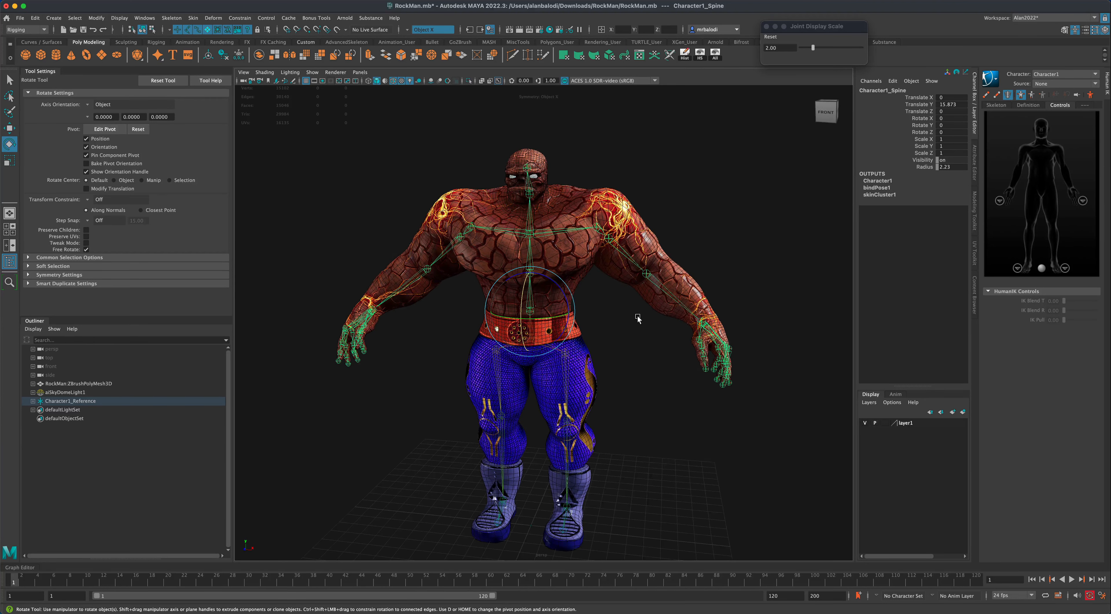
- Select the left shoulder joint and set the Rotate tool's step snap to Relative
{"action": "left_click_drag", "start_coordinate": [638, 320], "coordinate": [622, 287], "text": "alt"}
{"action": "left_click", "coordinate": [622, 251]}
{"action": "left_click", "coordinate": [597, 227]}
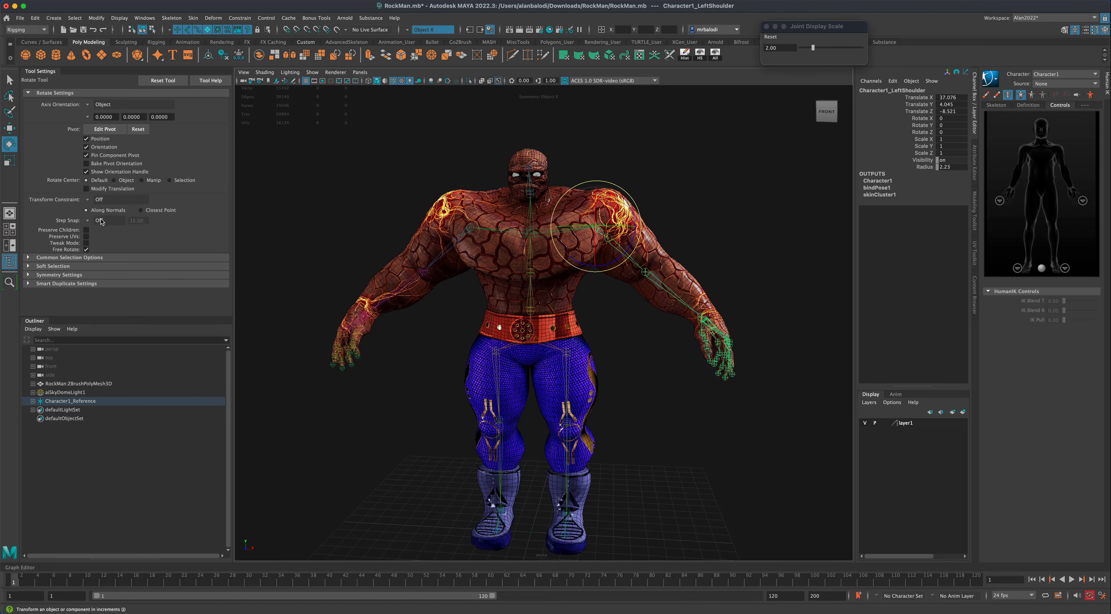
{"action": "left_click", "coordinate": [87, 221]}
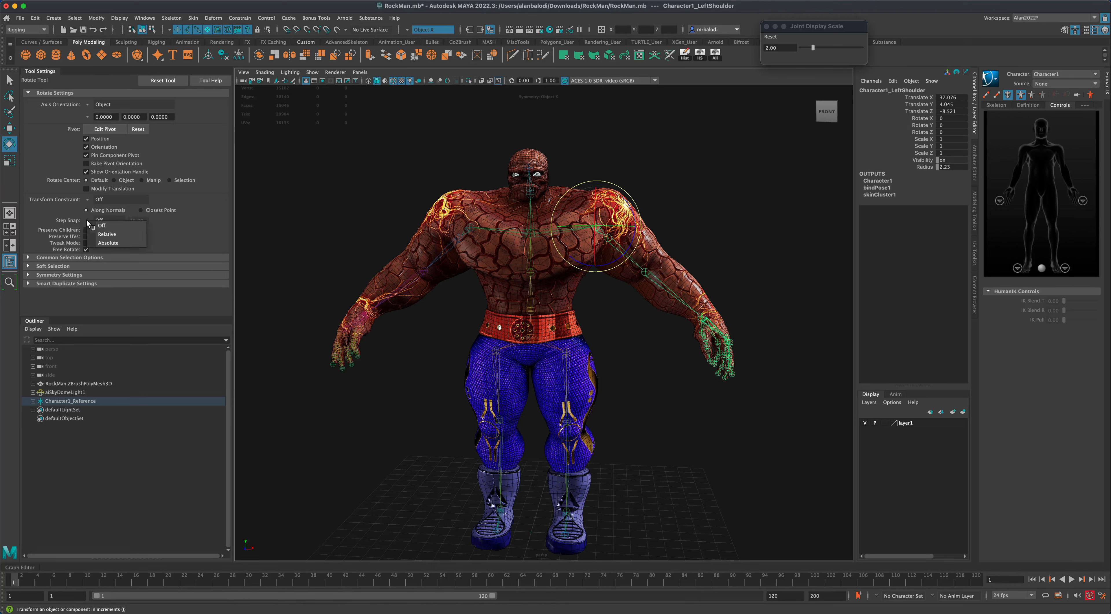
{"action": "left_click", "coordinate": [106, 236]}
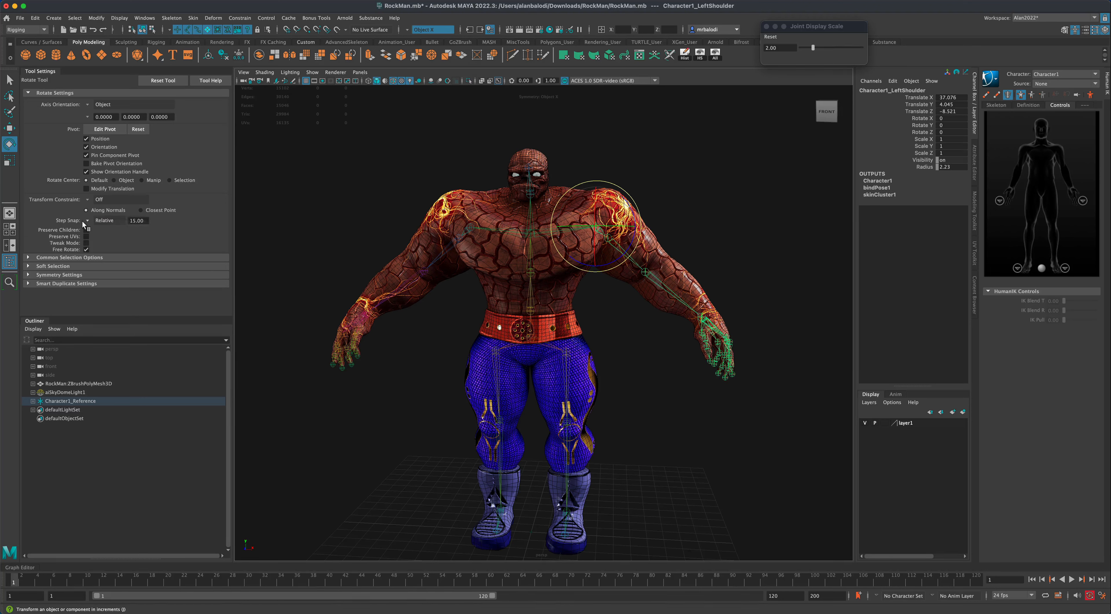
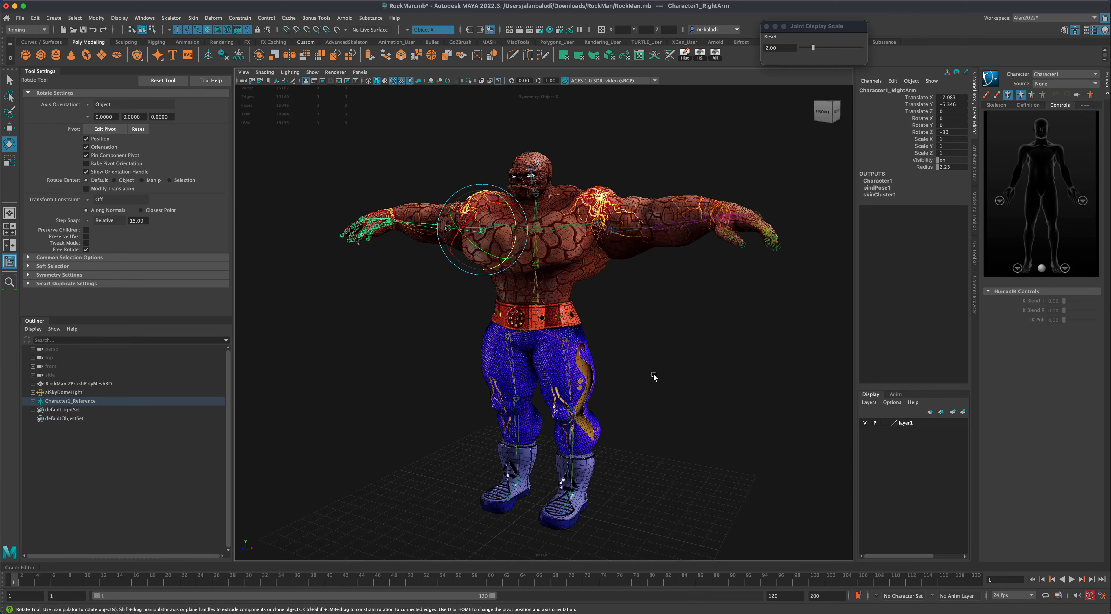
- Lock Character1's HumanIK skeleton definition and select the right arm joint
{"action": "mouse_move", "coordinate": [653, 377]}
{"action": "left_mouse_down", "text": "alt"}
{"action": "mouse_move", "coordinate": [676, 377]}
{"action": "mouse_move", "coordinate": [661, 375]}
{"action": "left_mouse_up", "text": "alt"}
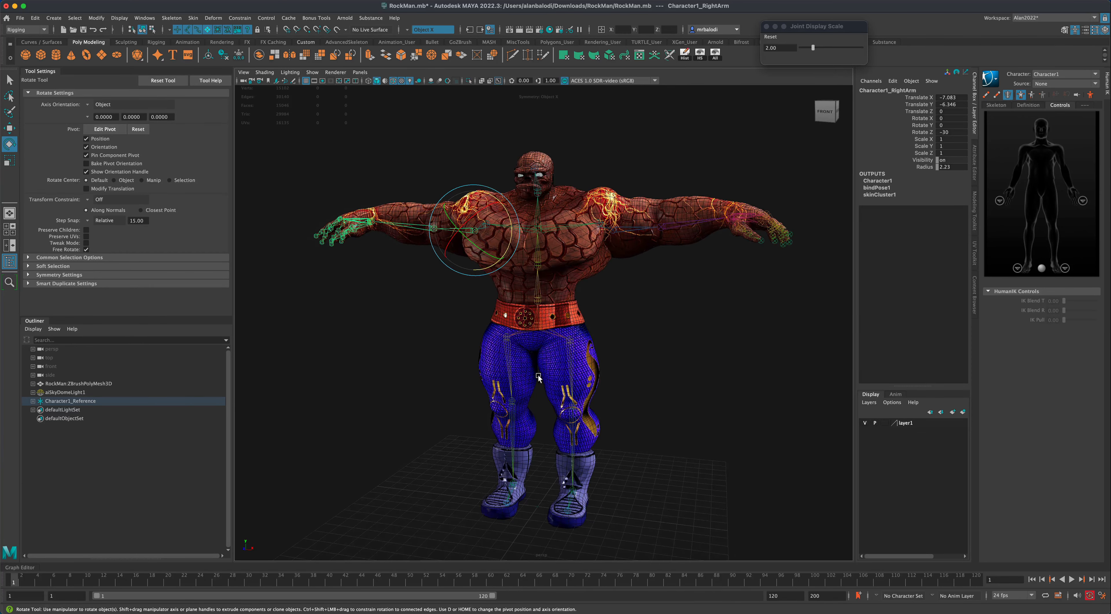
{"action": "left_click_drag", "start_coordinate": [682, 317], "coordinate": [618, 228], "text": "alt"}
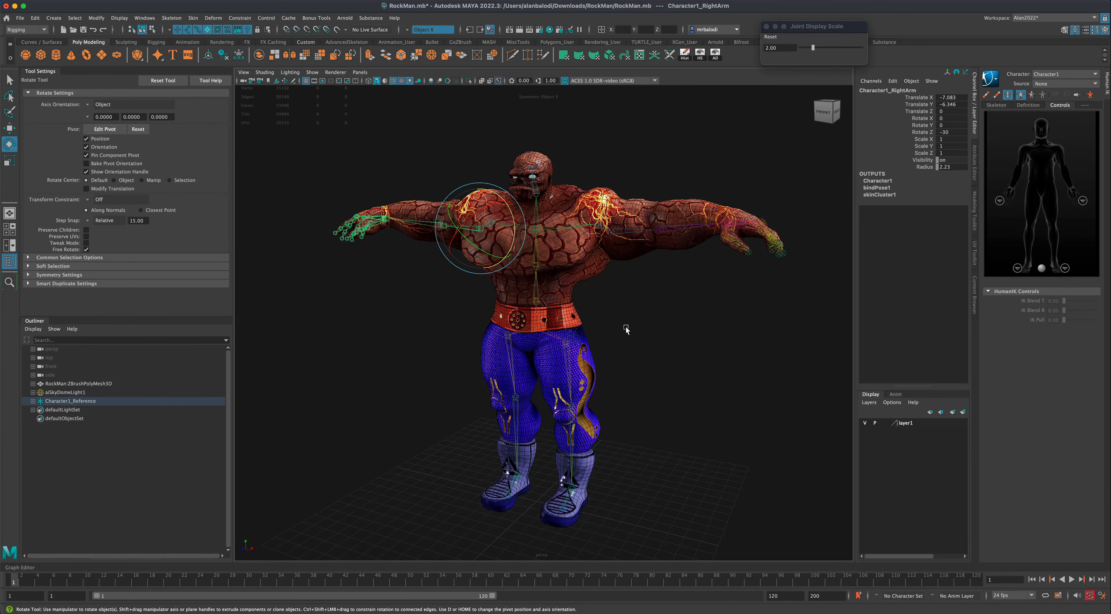
{"action": "left_click_drag", "start_coordinate": [645, 347], "coordinate": [677, 315], "text": "alt"}
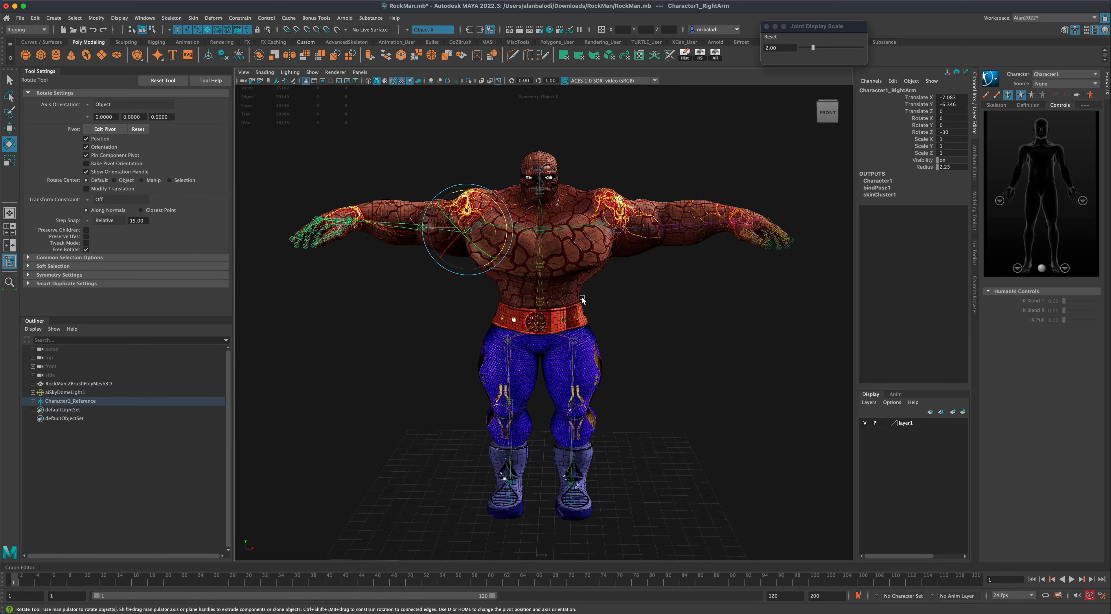
{"action": "left_click_drag", "start_coordinate": [659, 349], "coordinate": [701, 371], "text": "alt"}
{"action": "left_click", "coordinate": [667, 308]}
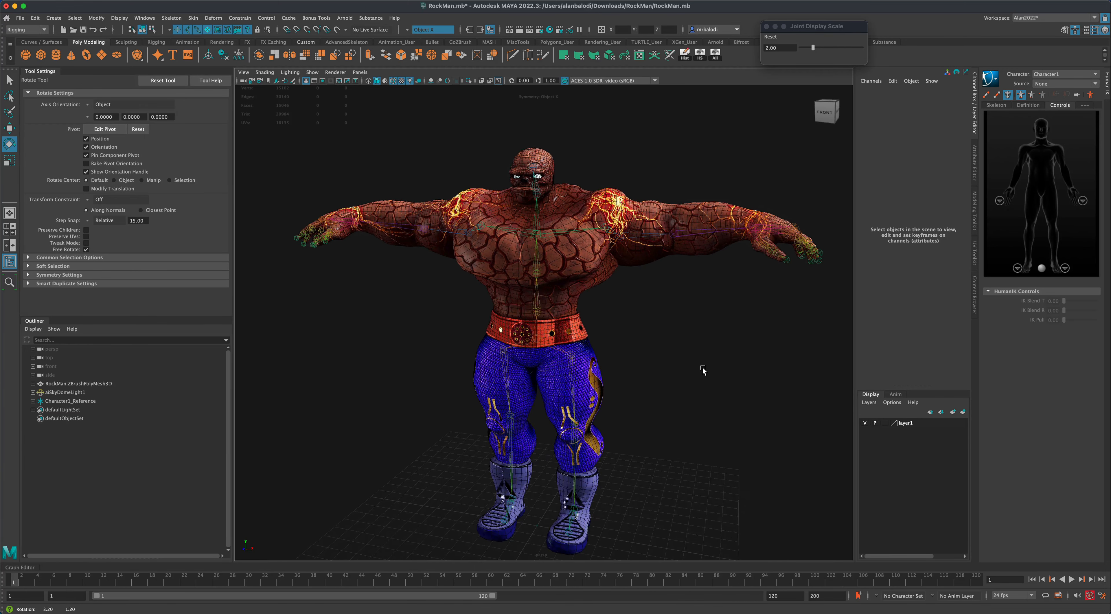
{"action": "left_click", "coordinate": [1034, 107]}
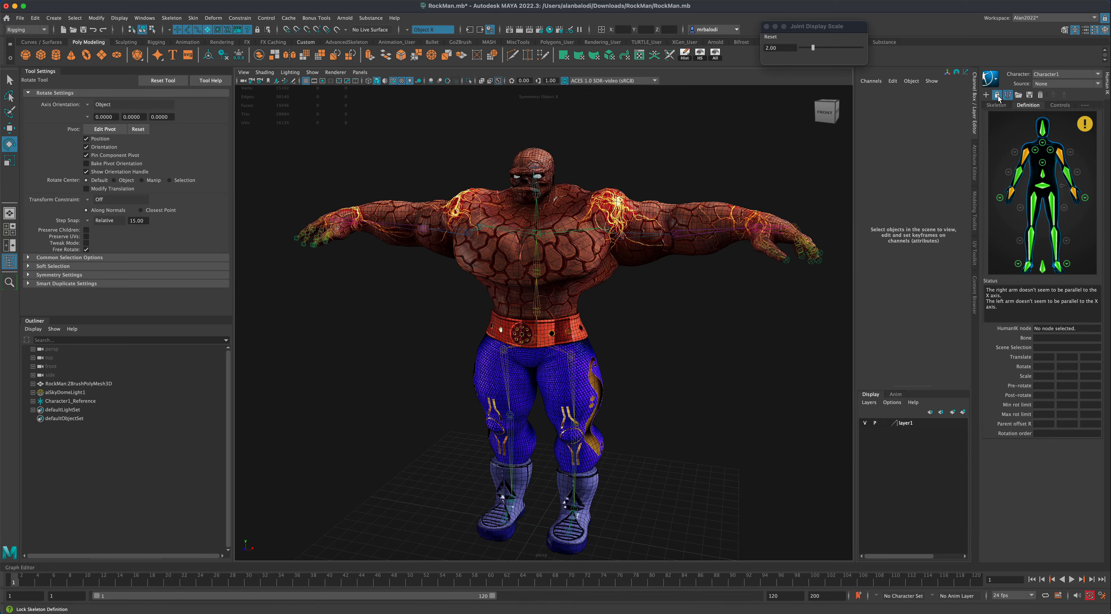
{"action": "left_click", "coordinate": [467, 232]}
{"action": "left_click_drag", "start_coordinate": [732, 306], "coordinate": [800, 239], "text": "alt"}
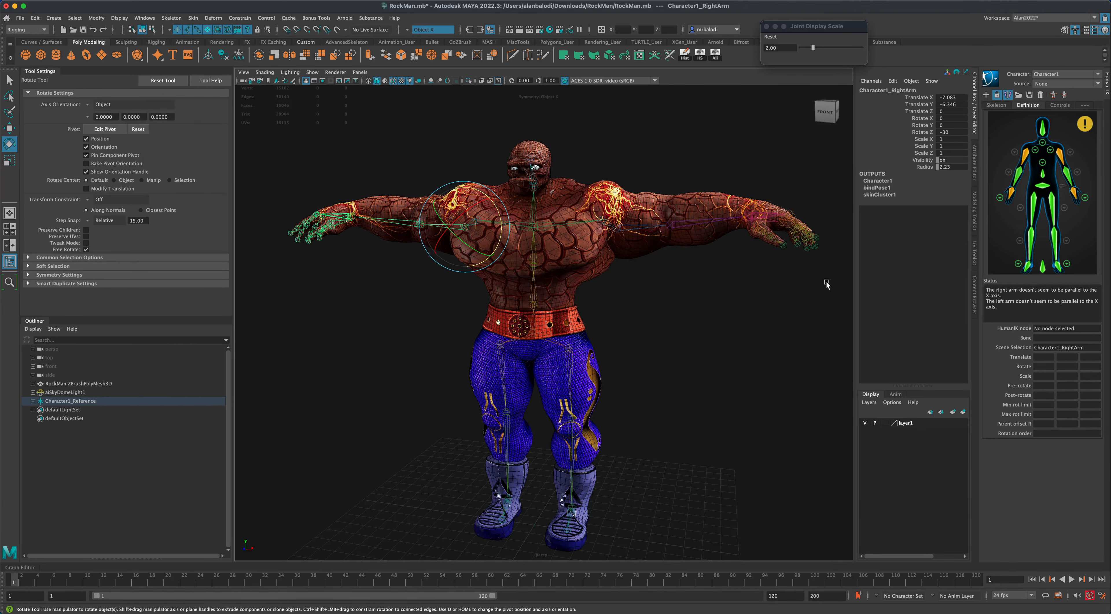
{"action": "left_click_drag", "start_coordinate": [672, 298], "coordinate": [822, 292], "text": "alt"}
- Set Character1's HumanIK source to Control Rig
{"action": "left_click", "coordinate": [1053, 85]}
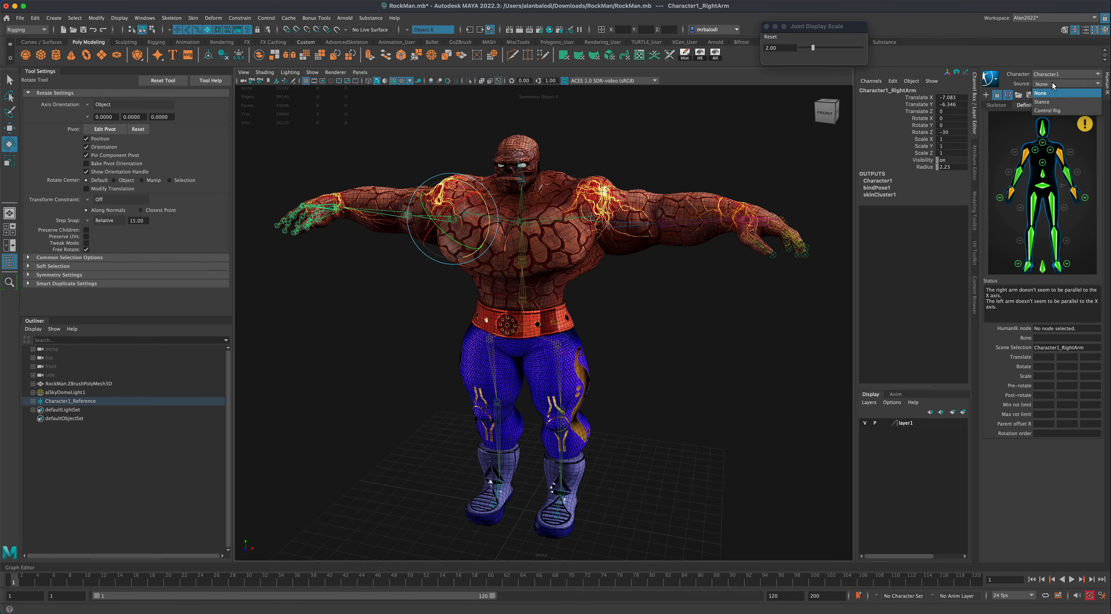
{"action": "left_click", "coordinate": [1051, 111]}
{"action": "mouse_move", "coordinate": [737, 307]}
{"action": "left_mouse_down", "text": "alt"}
{"action": "mouse_move", "coordinate": [759, 305]}
{"action": "mouse_move", "coordinate": [729, 313]}
{"action": "left_mouse_up", "text": "alt"}
- Test the control rig by moving the hips effector, and undo the move
{"action": "left_click", "coordinate": [554, 347]}
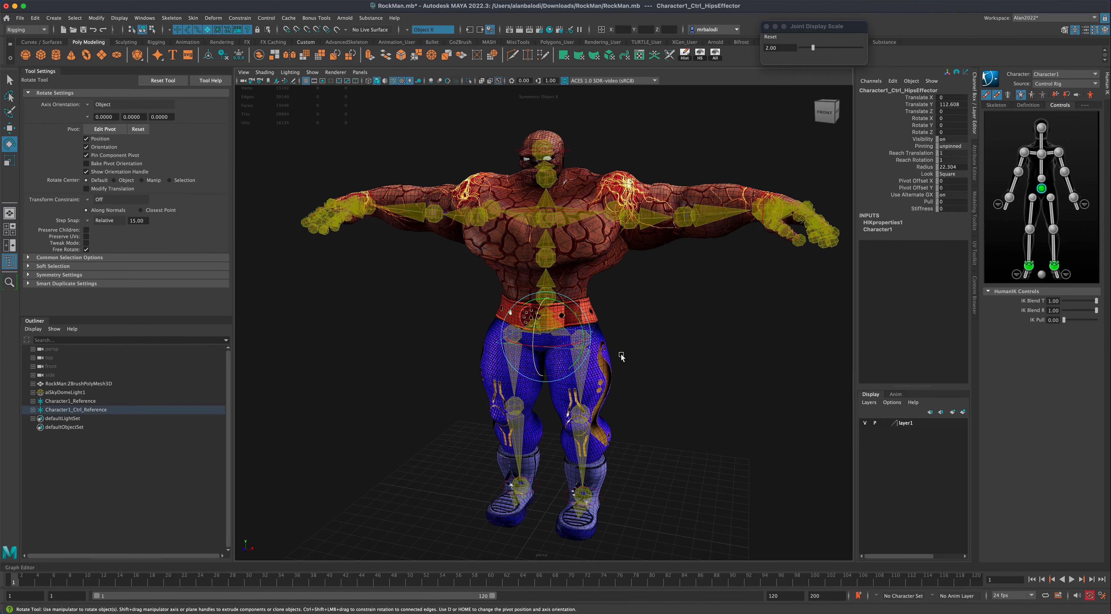
{"action": "left_click_drag", "start_coordinate": [621, 357], "coordinate": [678, 367], "text": "alt"}
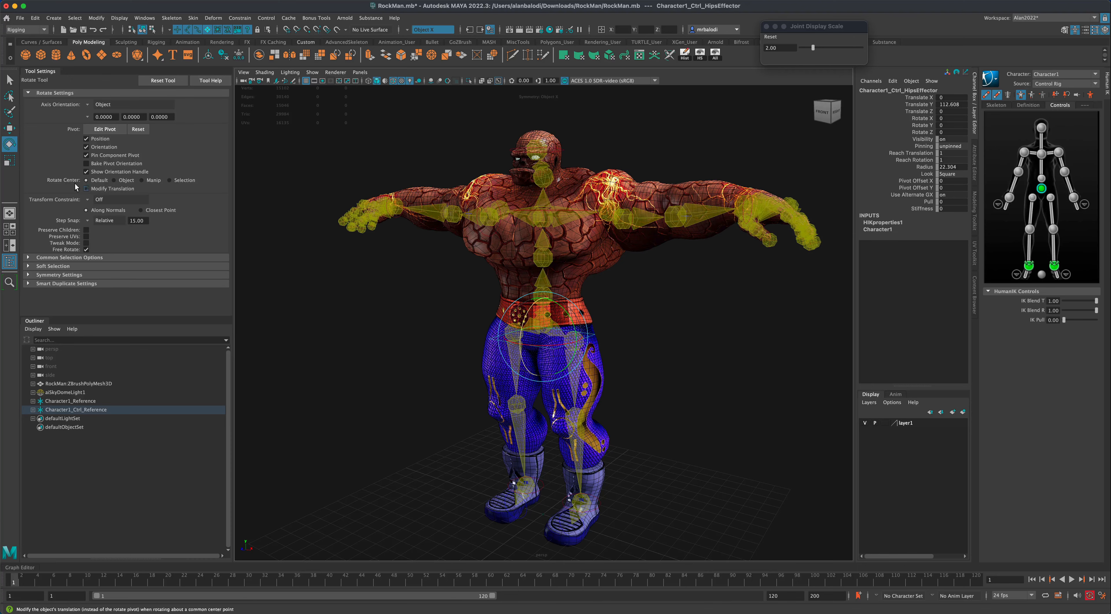
{"action": "left_click", "coordinate": [13, 135]}
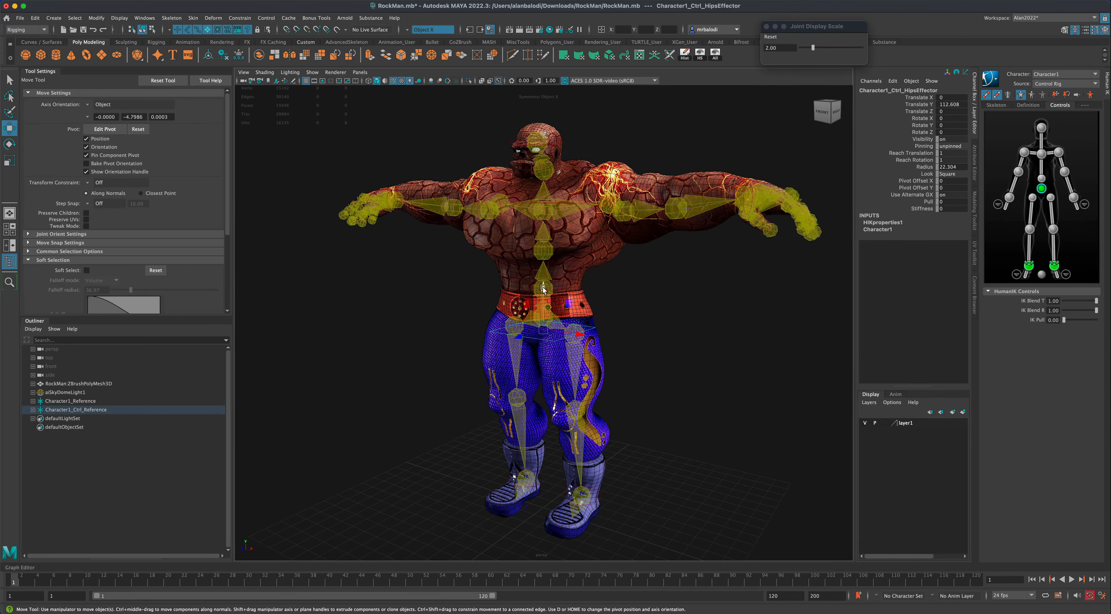
{"action": "left_click_drag", "start_coordinate": [543, 290], "coordinate": [533, 329]}
{"action": "key", "text": "ctrl+z"}
{"action": "key", "text": "ctrl+z"}
{"action": "key", "text": "ctrl+z"}
{"action": "key", "text": "ctrl+z"}
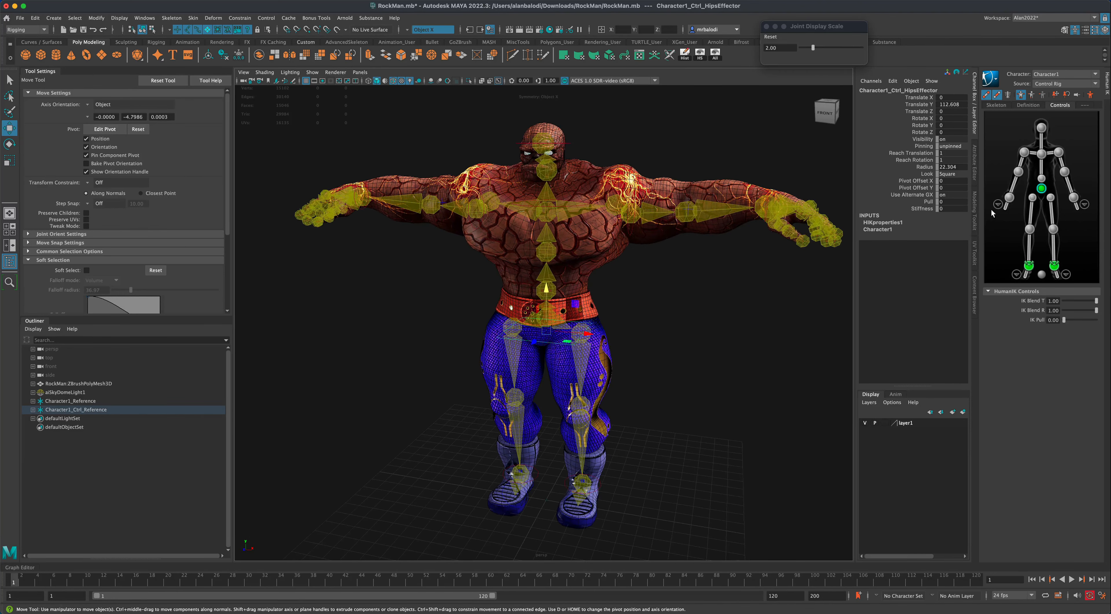
- Test the control rig's head effector by rotating it, and undo the rotation
{"action": "left_click", "coordinate": [1074, 198]}
{"action": "left_click_drag", "start_coordinate": [741, 330], "coordinate": [776, 308], "text": "alt"}
{"action": "left_click", "coordinate": [1041, 128]}
{"action": "key", "text": "e"}
{"action": "mouse_move", "coordinate": [527, 144]}
{"action": "left_mouse_down"}
{"action": "mouse_move", "coordinate": [511, 155]}
{"action": "mouse_move", "coordinate": [517, 163]}
{"action": "mouse_move", "coordinate": [527, 146]}
{"action": "left_mouse_up"}
{"action": "key", "text": "super+z"}
{"action": "right_click_drag", "start_coordinate": [698, 329], "coordinate": [684, 329], "text": "alt"}
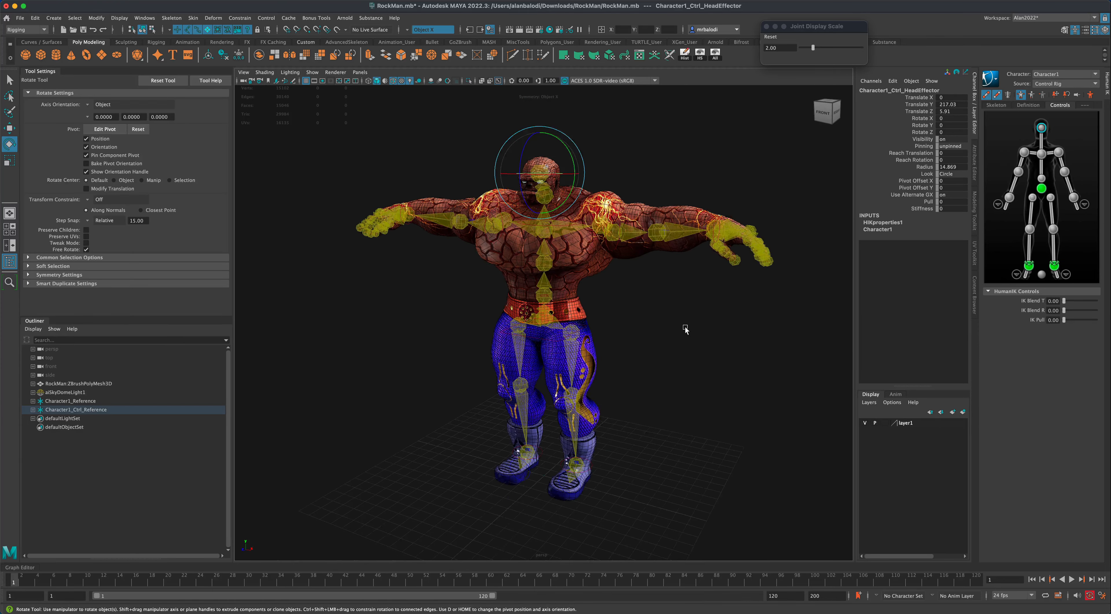
{"action": "mouse_move", "coordinate": [673, 326]}
{"action": "left_mouse_down", "text": "alt"}
{"action": "mouse_move", "coordinate": [705, 327]}
{"action": "mouse_move", "coordinate": [642, 329]}
{"action": "mouse_move", "coordinate": [675, 339]}
{"action": "left_mouse_up", "text": "alt"}
{"action": "scroll", "coordinate": [662, 341], "scroll_direction": "up", "scroll_amount": 3}
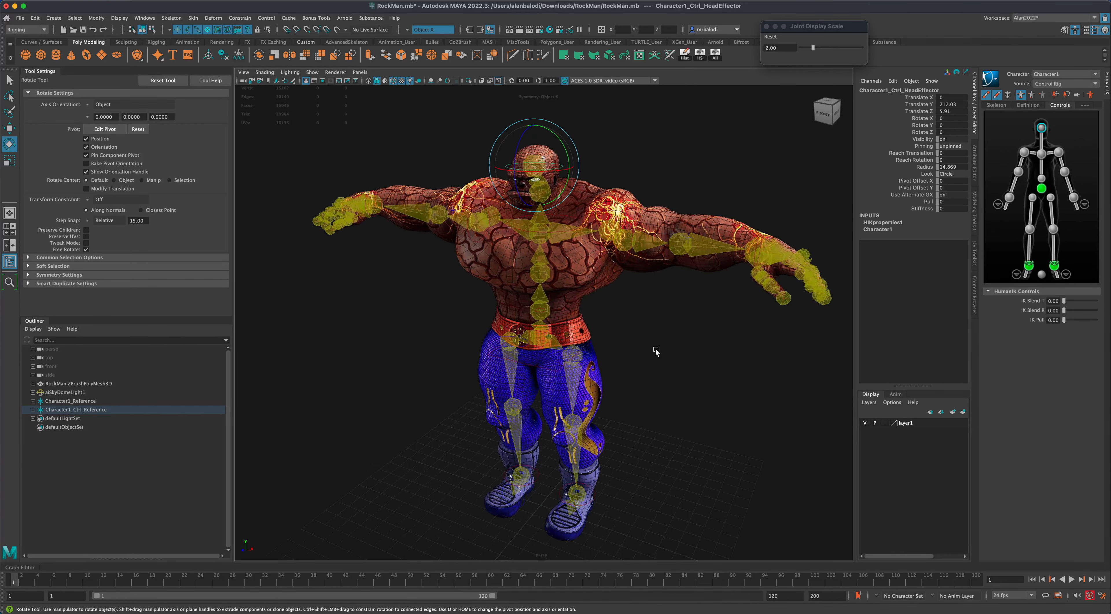
- Set the joint display scale to 1.00 and close its window
{"action": "key", "text": "q"}
{"action": "left_click_drag", "start_coordinate": [815, 26], "coordinate": [741, 113]}
{"action": "left_click_drag", "start_coordinate": [710, 134], "coordinate": [680, 145]}
{"action": "type", "text": "1"}
{"action": "key", "text": "Return"}
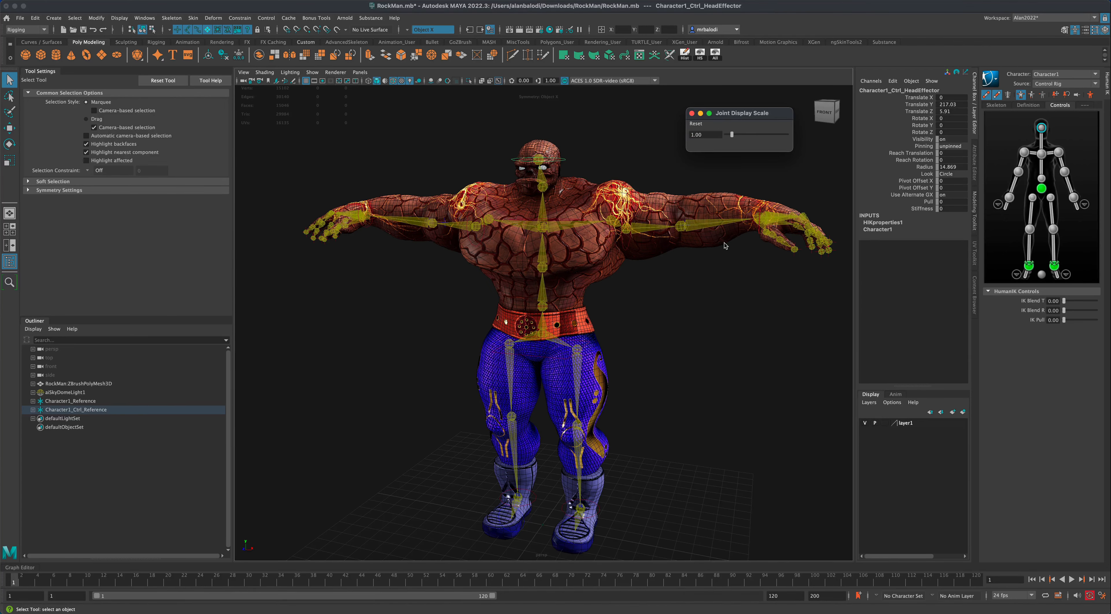
{"action": "left_click_drag", "start_coordinate": [718, 306], "coordinate": [699, 254], "text": "alt"}
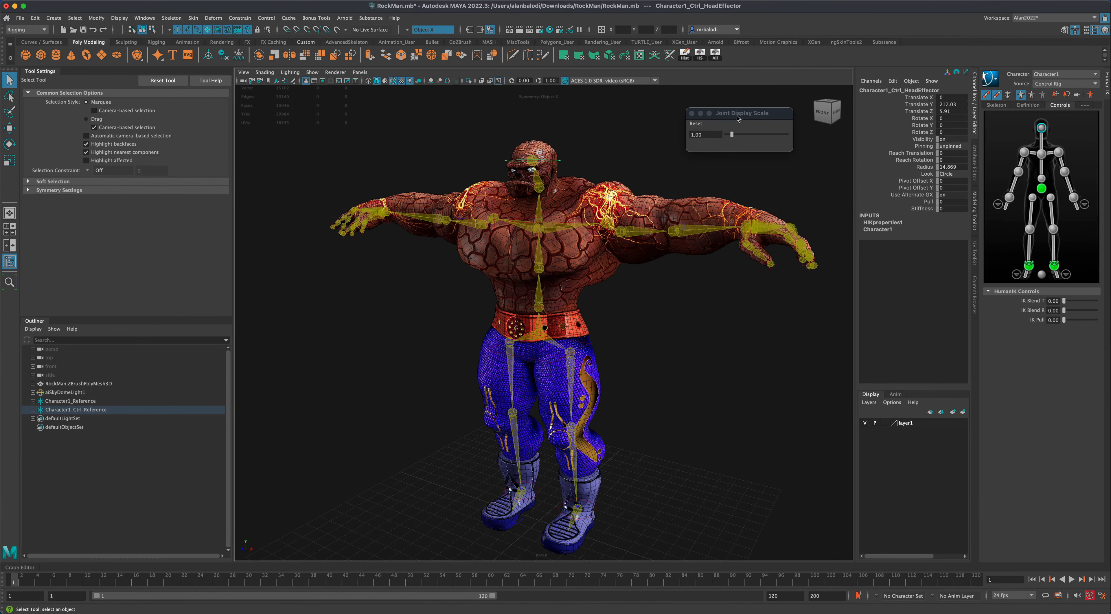
{"action": "left_click_drag", "start_coordinate": [737, 117], "coordinate": [741, 117]}
{"action": "left_click", "coordinate": [696, 113]}
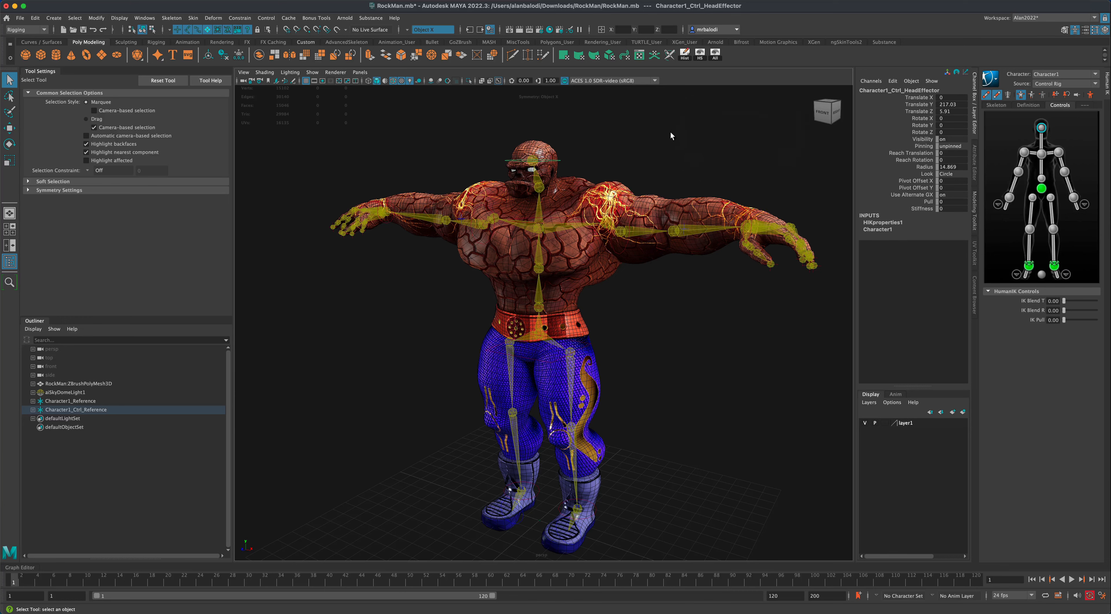
- Locate the joint size display setting again, open its window and close it
{"action": "left_click_drag", "start_coordinate": [670, 137], "coordinate": [679, 132], "text": "alt"}
{"action": "left_click", "coordinate": [140, 19]}
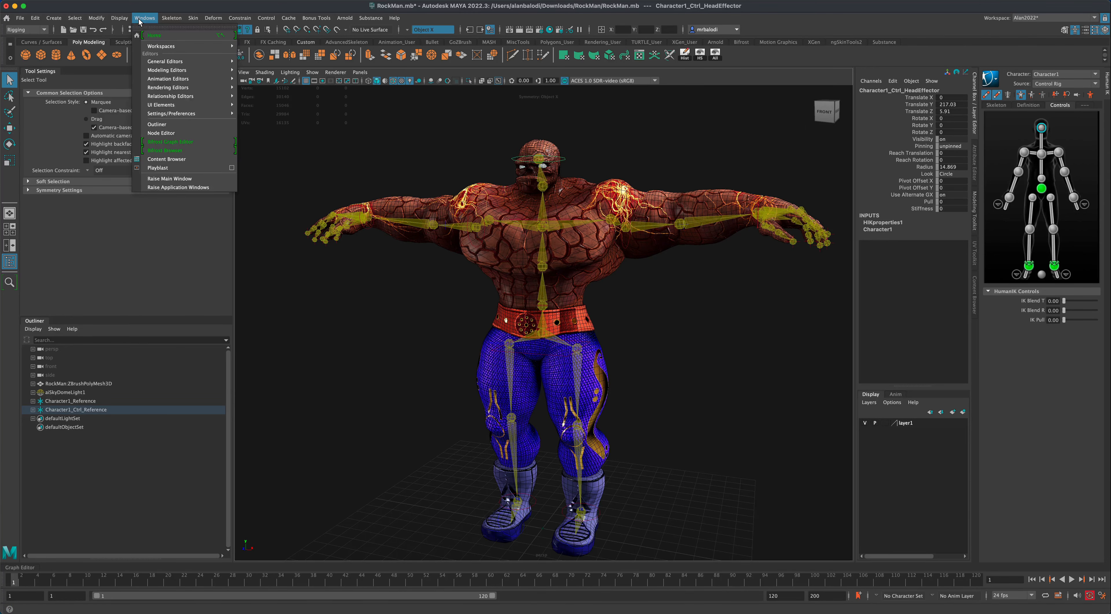
{"action": "mouse_move", "coordinate": [156, 79]}
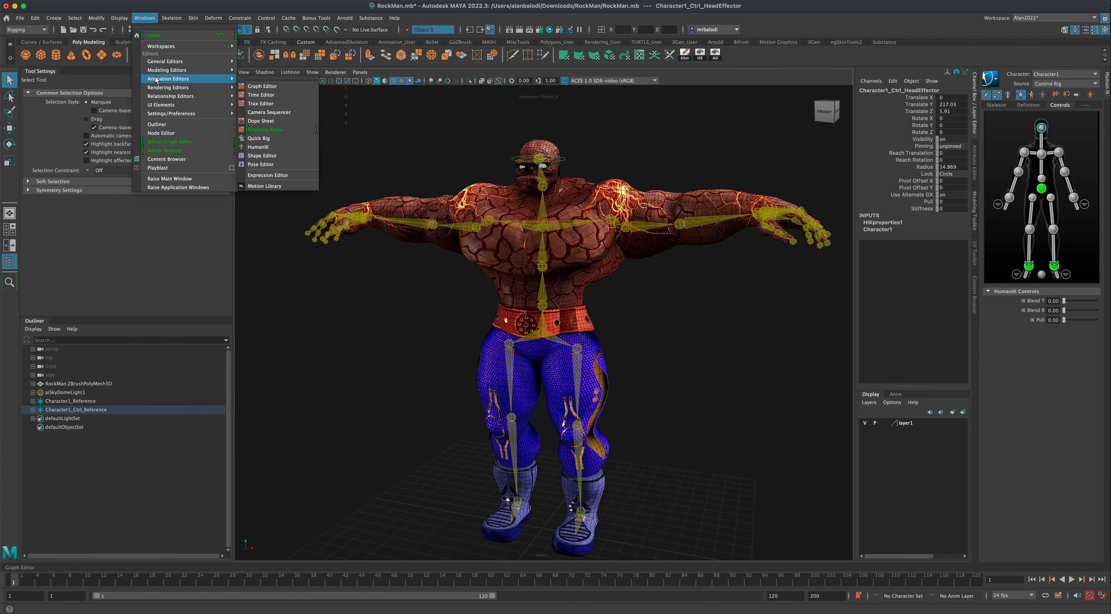
{"action": "mouse_move", "coordinate": [120, 20]}
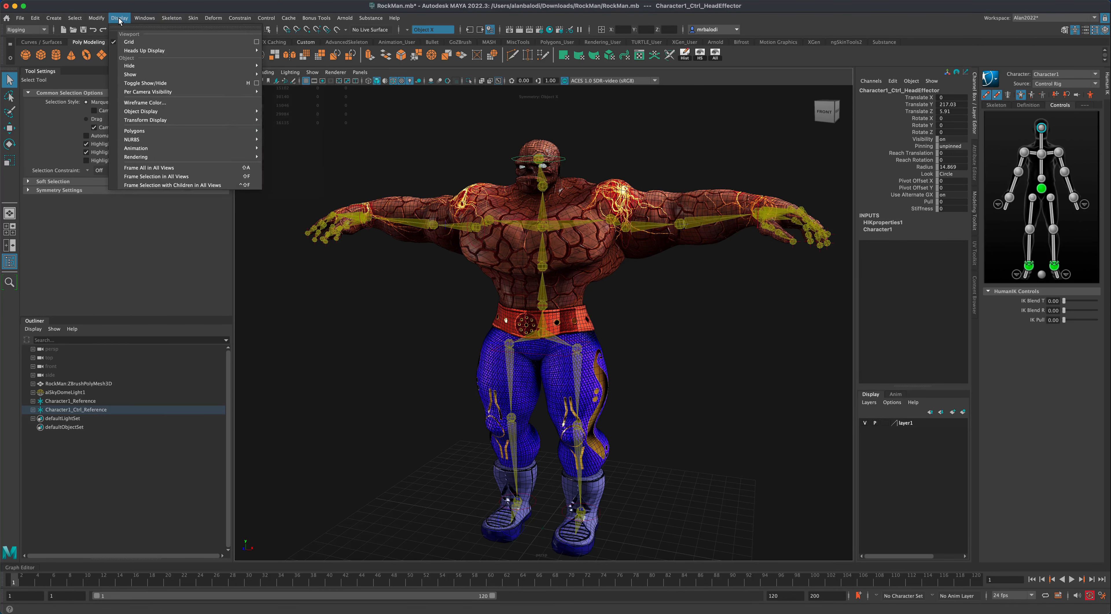
{"action": "mouse_move", "coordinate": [167, 148]}
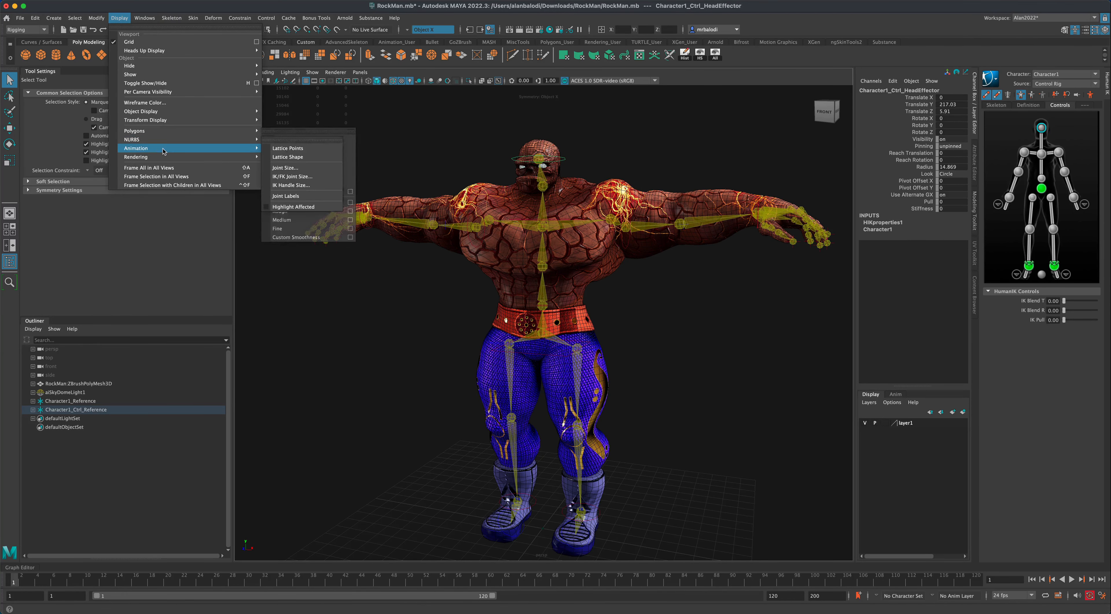
{"action": "left_click", "coordinate": [285, 167]}
{"action": "left_click", "coordinate": [696, 113]}
- Save the scene, and open the Paint Skin Weights tool with its options for the RockMan mesh
{"action": "left_click_drag", "start_coordinate": [720, 315], "coordinate": [707, 339], "text": "alt"}
{"action": "key", "text": "super+s"}
{"action": "left_click", "coordinate": [582, 255]}
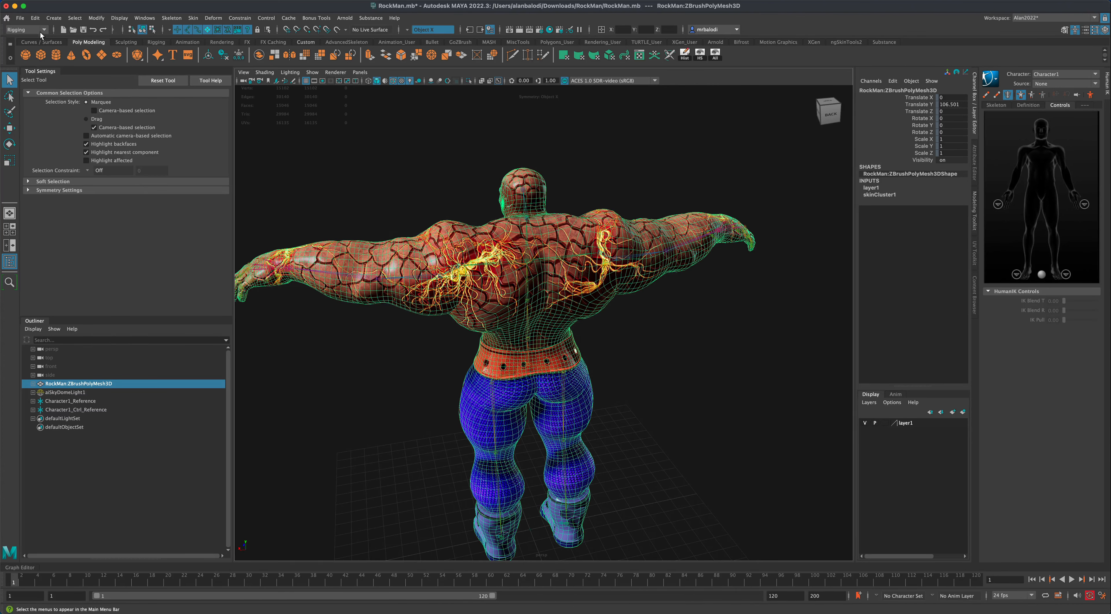
{"action": "left_click", "coordinate": [182, 19]}
{"action": "mouse_move", "coordinate": [193, 21]}
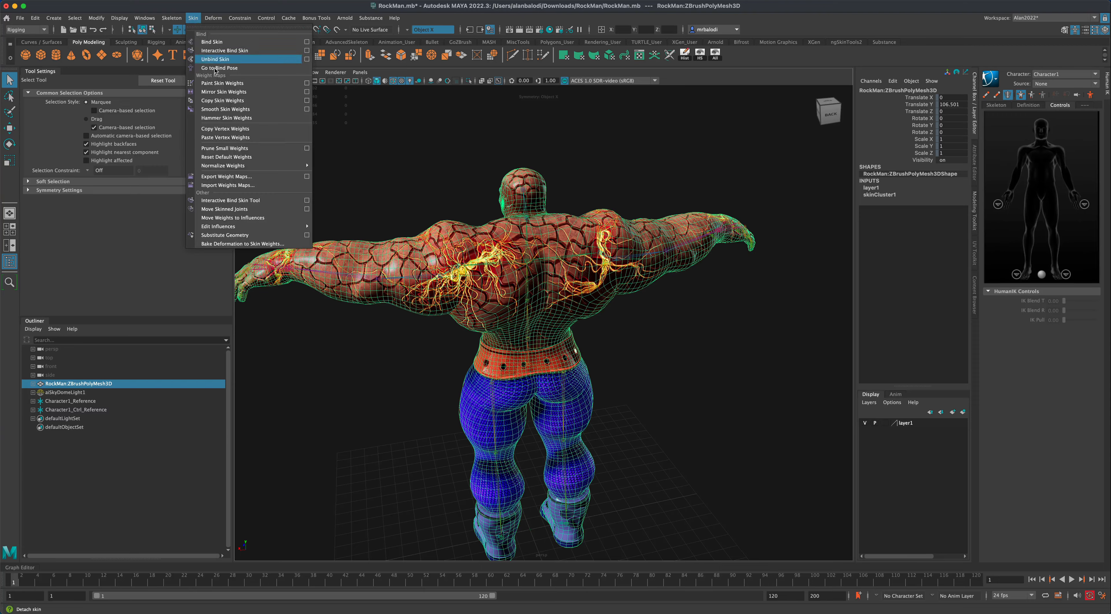
{"action": "left_click", "coordinate": [306, 83]}
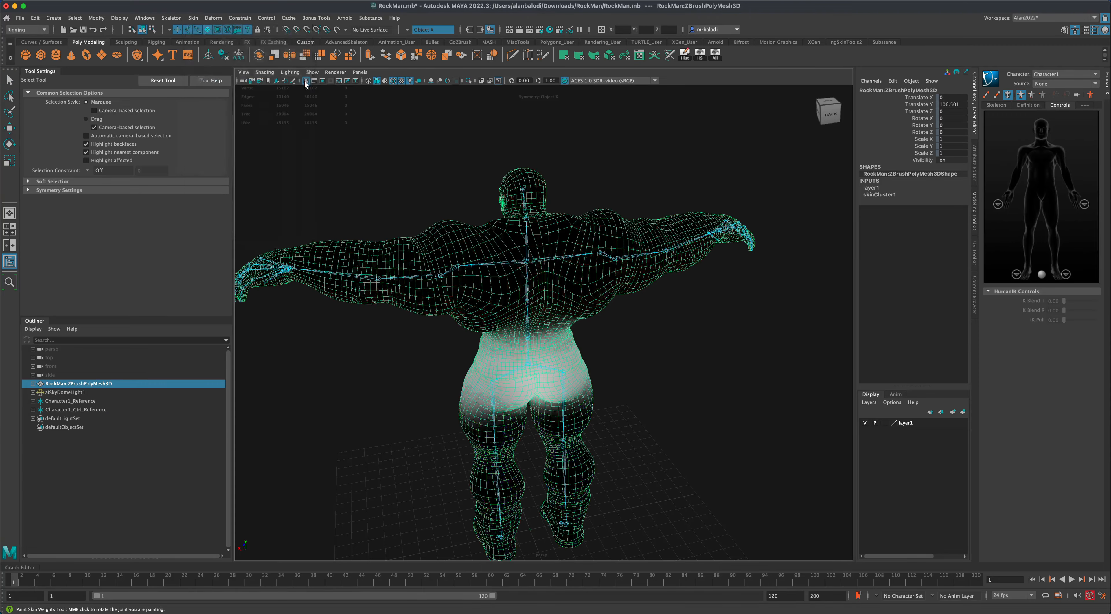
{"action": "mouse_move", "coordinate": [341, 172]}
{"action": "left_mouse_down", "text": "alt"}
{"action": "mouse_move", "coordinate": [412, 172]}
{"action": "mouse_move", "coordinate": [393, 172]}
{"action": "left_mouse_up", "text": "alt"}
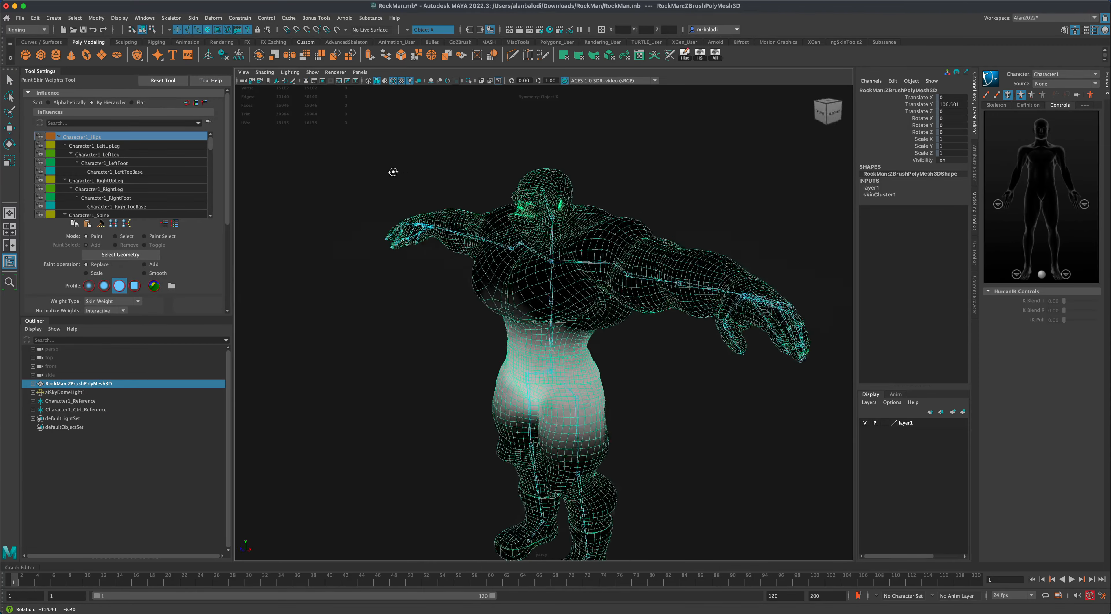
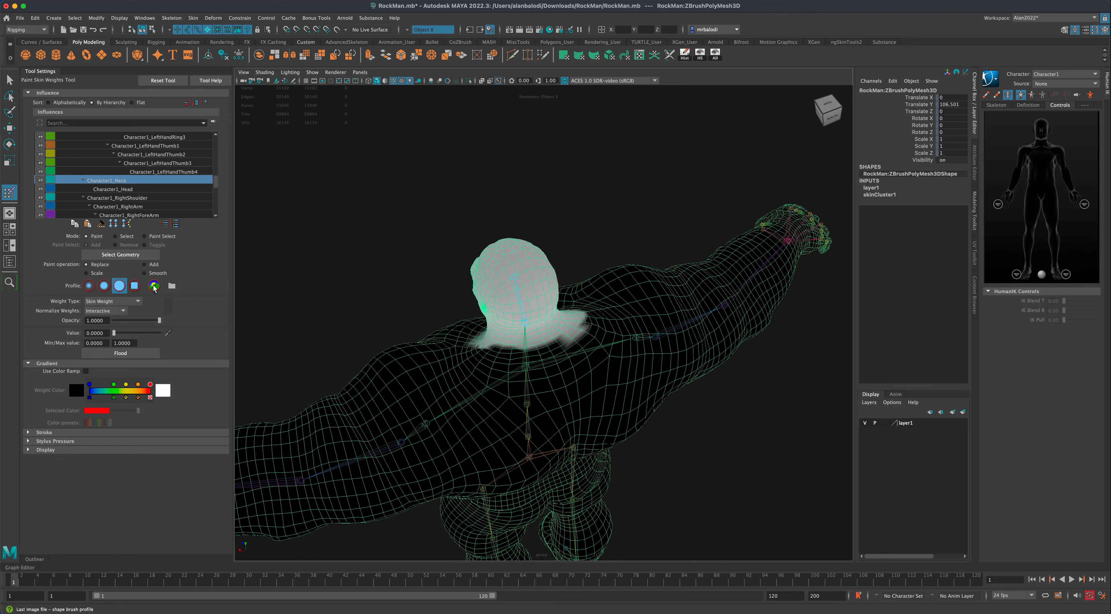
- Smooth the Character1_Neck skin weights around the base of the neck with the Smooth paint operation
{"action": "left_click", "coordinate": [151, 273]}
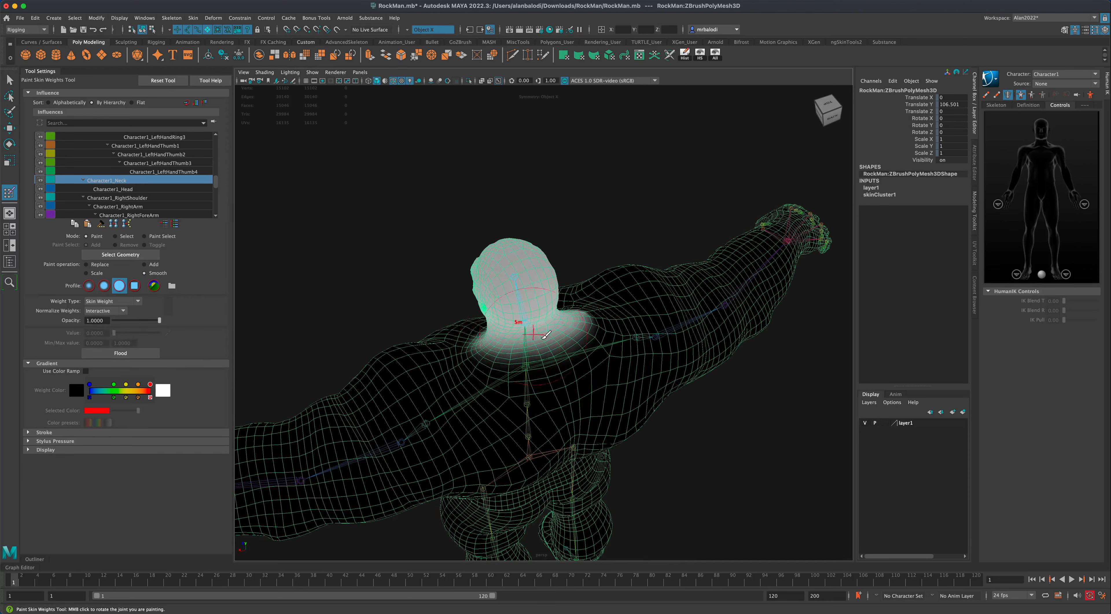
{"action": "left_click_drag", "start_coordinate": [547, 335], "coordinate": [506, 345], "text": "alt"}
{"action": "mouse_move", "coordinate": [505, 343]}
{"action": "left_mouse_down"}
{"action": "mouse_move", "coordinate": [503, 328]}
{"action": "mouse_move", "coordinate": [468, 328]}
{"action": "mouse_move", "coordinate": [616, 324]}
{"action": "left_mouse_up"}
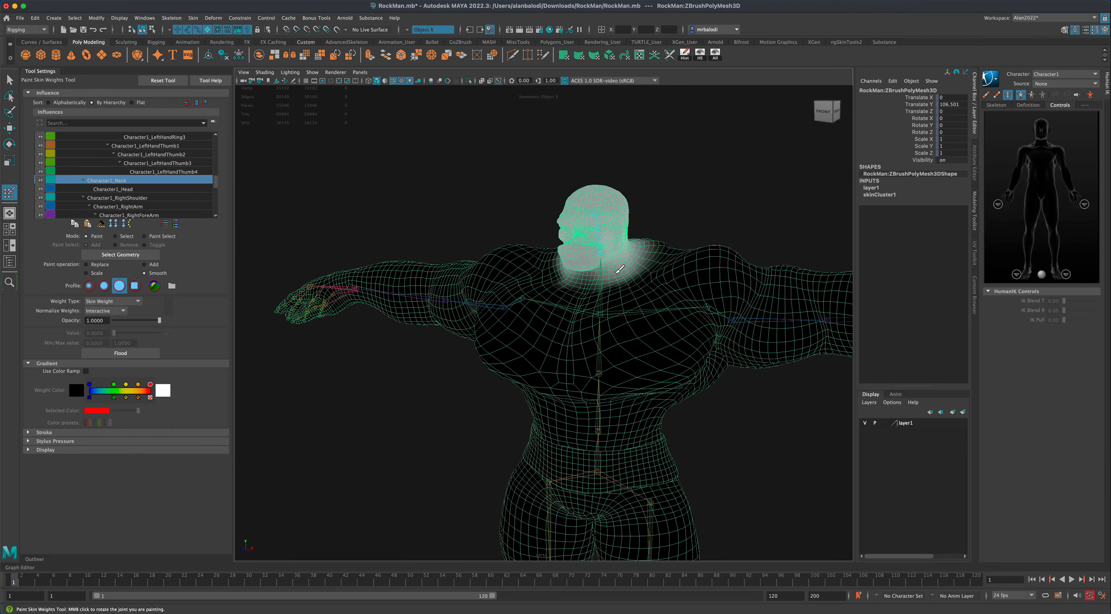
{"action": "mouse_move", "coordinate": [617, 271]}
{"action": "left_mouse_down", "text": "alt"}
{"action": "mouse_move", "coordinate": [576, 287]}
{"action": "mouse_move", "coordinate": [524, 258]}
{"action": "mouse_move", "coordinate": [599, 342]}
{"action": "mouse_move", "coordinate": [589, 325]}
{"action": "left_mouse_up", "text": "alt"}
{"action": "left_click_drag", "start_coordinate": [654, 347], "coordinate": [531, 354], "text": "alt"}
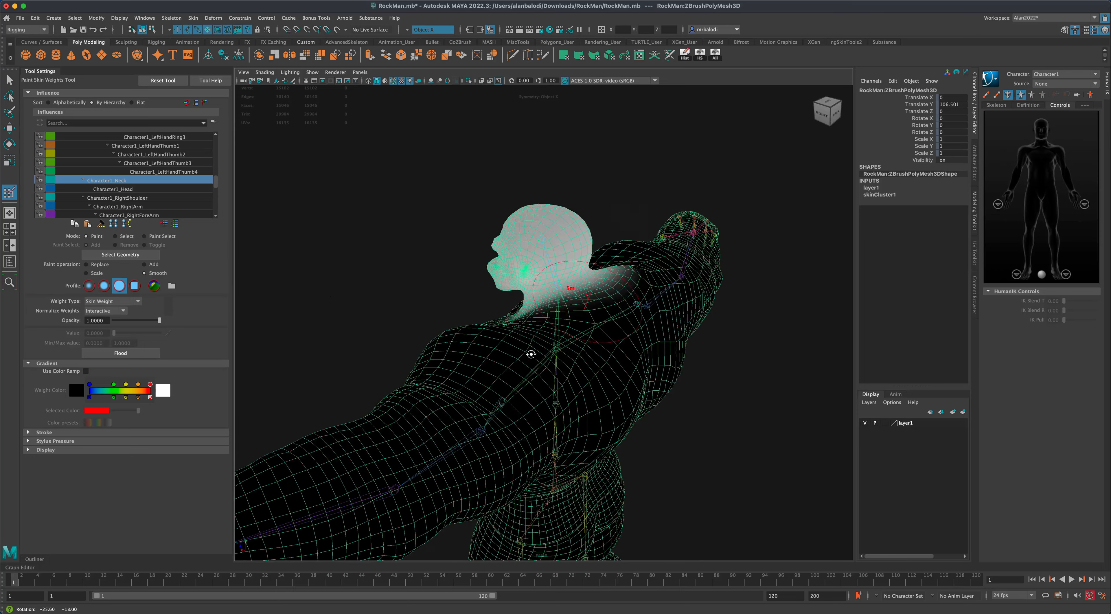
- Test the neck deformation by rotating the neck joint 45 degrees about X, and undo the rotation
{"action": "left_click", "coordinate": [9, 80]}
{"action": "left_click_drag", "start_coordinate": [466, 302], "coordinate": [362, 252], "text": "alt"}
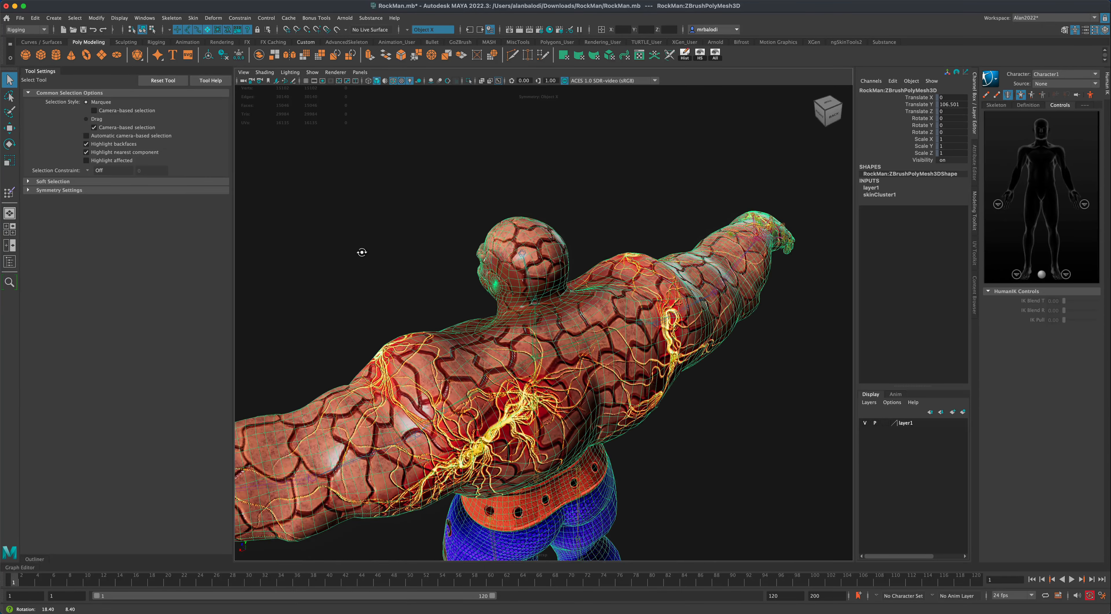
{"action": "left_click_drag", "start_coordinate": [441, 280], "coordinate": [433, 276], "text": "alt"}
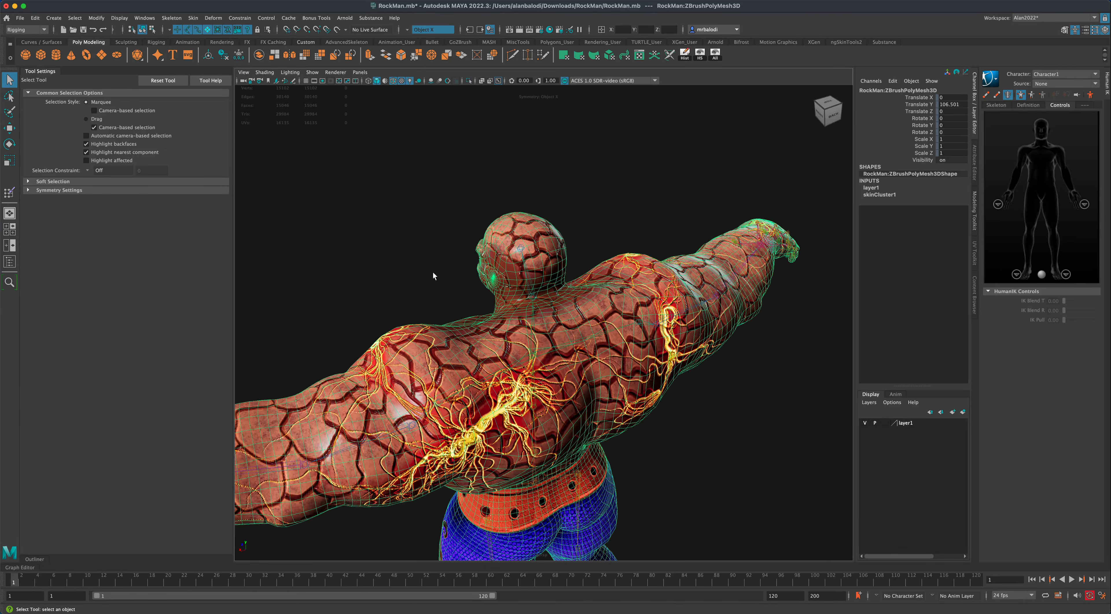
{"action": "left_click", "coordinate": [529, 278]}
{"action": "key", "text": "e"}
{"action": "left_click_drag", "start_coordinate": [519, 281], "coordinate": [556, 275], "text": "alt"}
{"action": "left_click_drag", "start_coordinate": [584, 274], "coordinate": [595, 295]}
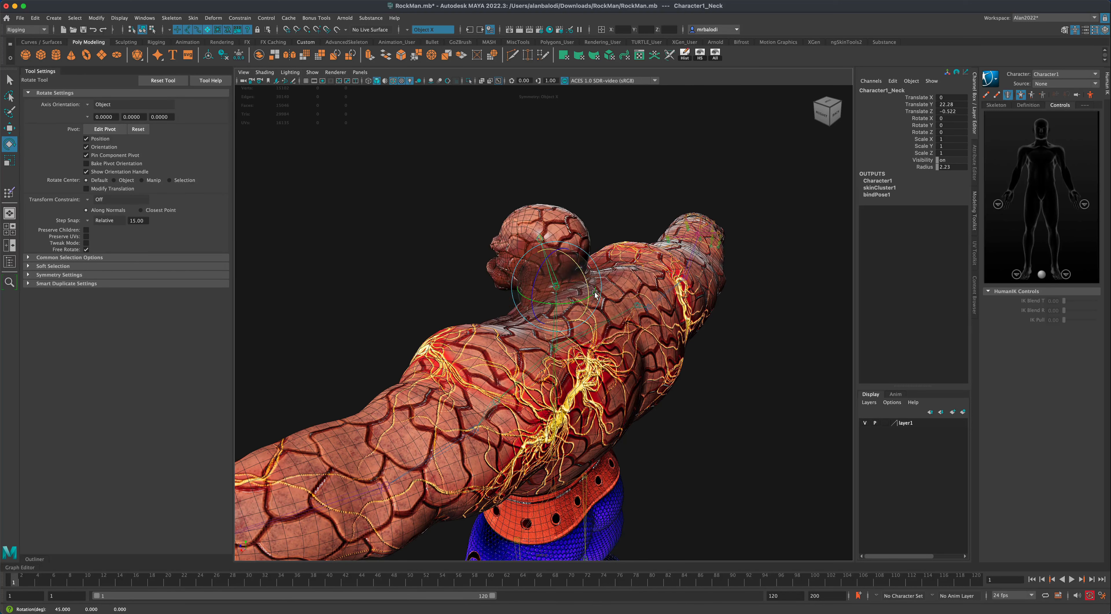
{"action": "key", "text": "q"}
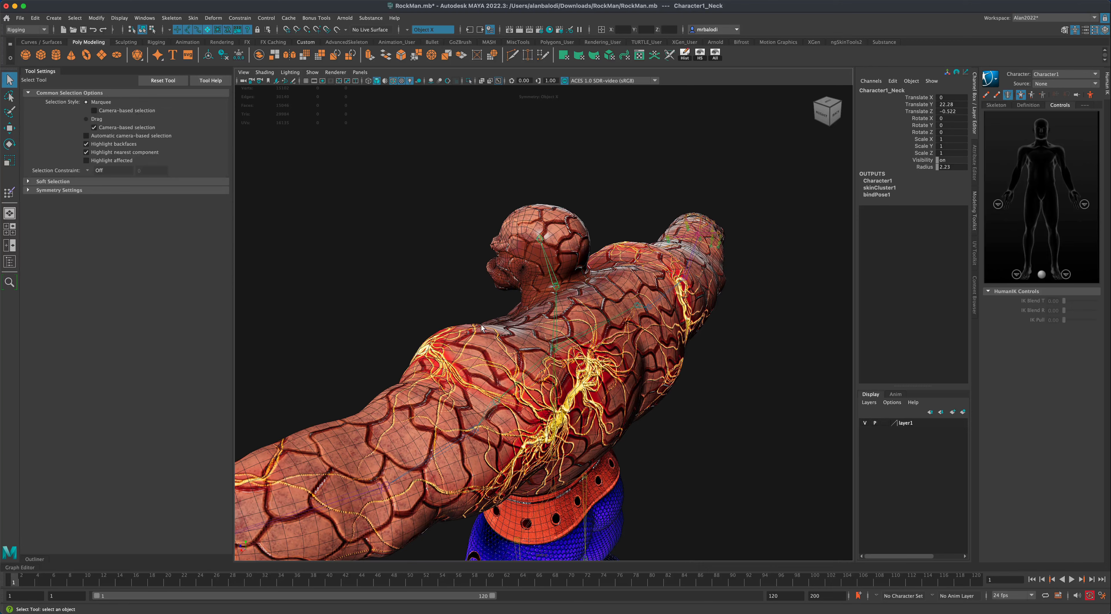
- Paint the neck weights off the upper back with Replace at value 0, and blend their edge with Smooth
{"action": "left_click", "coordinate": [525, 341]}
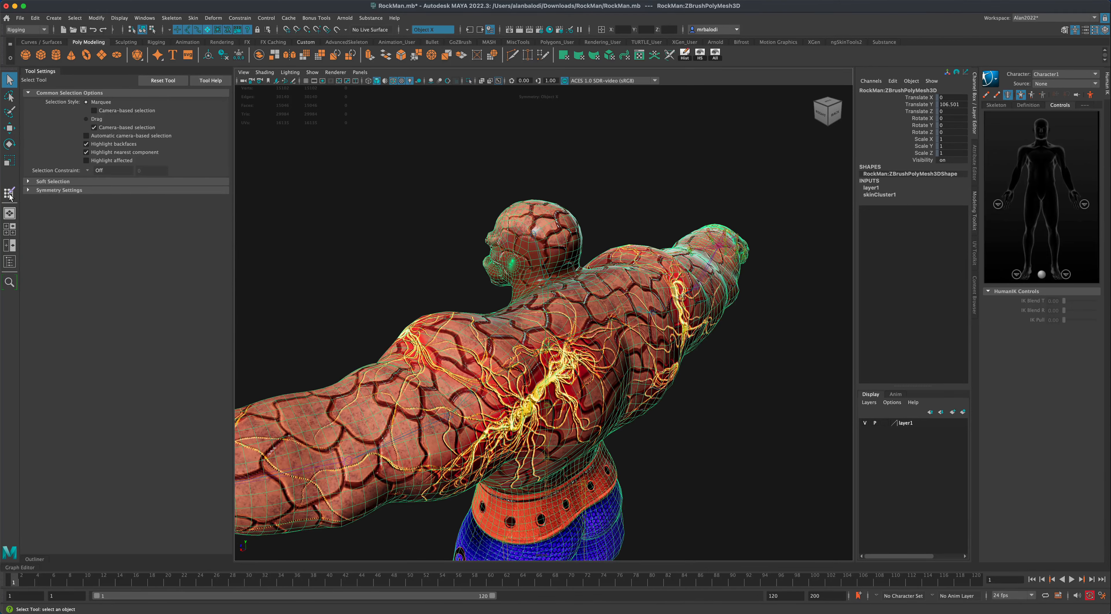
{"action": "left_click", "coordinate": [9, 194]}
{"action": "mouse_move", "coordinate": [399, 304]}
{"action": "left_mouse_down", "text": "alt"}
{"action": "mouse_move", "coordinate": [412, 307]}
{"action": "mouse_move", "coordinate": [403, 308]}
{"action": "left_mouse_up", "text": "alt"}
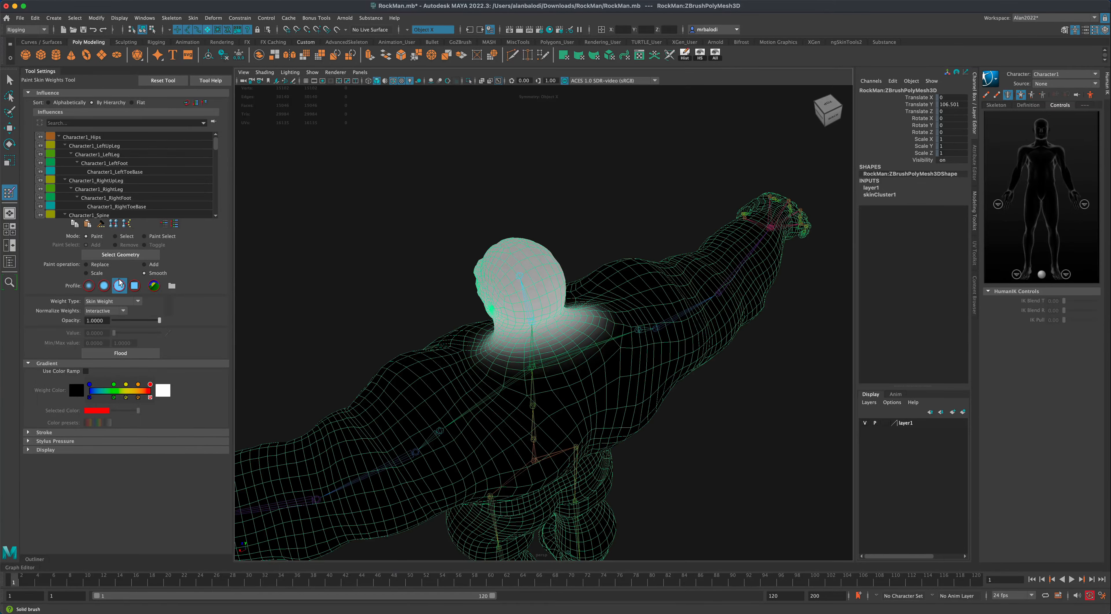
{"action": "left_click", "coordinate": [100, 264]}
{"action": "mouse_move", "coordinate": [598, 354]}
{"action": "left_mouse_down"}
{"action": "mouse_move", "coordinate": [540, 374]}
{"action": "mouse_move", "coordinate": [556, 389]}
{"action": "left_mouse_up"}
{"action": "key", "text": "super+z"}
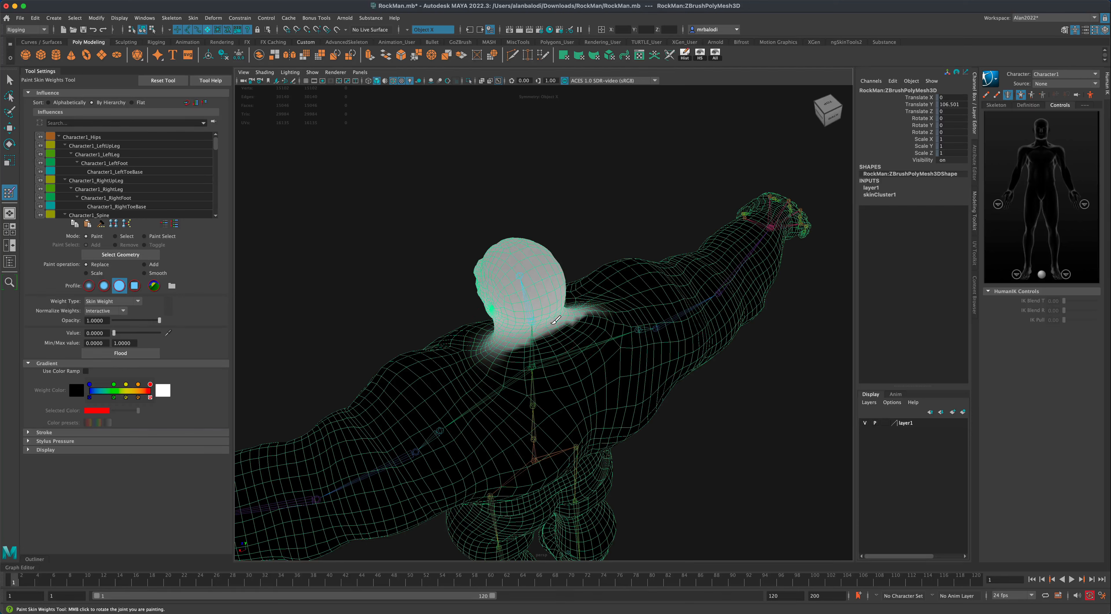
{"action": "left_click", "coordinate": [145, 273]}
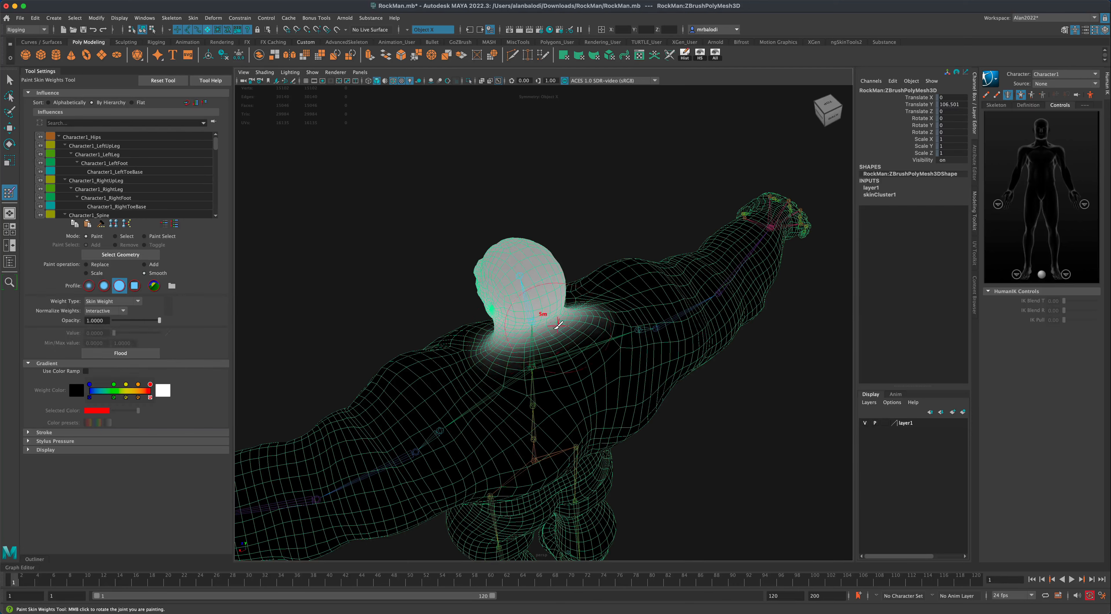
{"action": "mouse_move", "coordinate": [558, 326]}
{"action": "left_mouse_down", "text": "alt"}
{"action": "mouse_move", "coordinate": [530, 321]}
{"action": "mouse_move", "coordinate": [570, 298]}
{"action": "left_mouse_up", "text": "alt"}
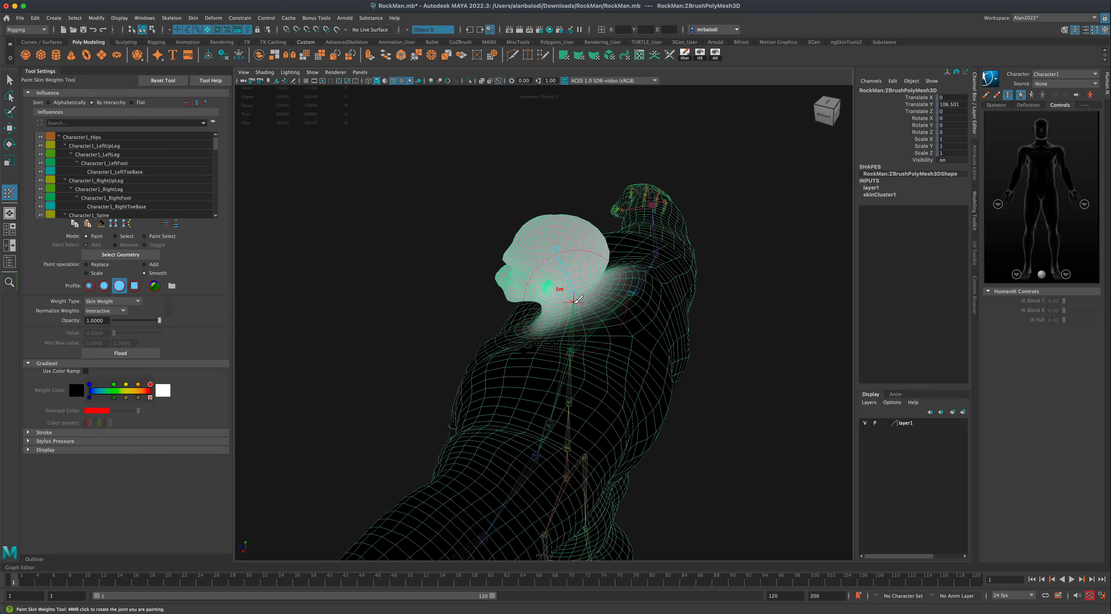
- Recheck the repainted neck deformation by rotating the neck joint, and undo the rotation
{"action": "left_click", "coordinate": [8, 79]}
{"action": "left_click", "coordinate": [444, 282]}
{"action": "left_click", "coordinate": [574, 290]}
{"action": "left_click_drag", "start_coordinate": [374, 254], "coordinate": [512, 266], "text": "alt"}
{"action": "key", "text": "e"}
{"action": "left_click_drag", "start_coordinate": [415, 251], "coordinate": [478, 278], "text": "alt"}
{"action": "key", "text": "super+z"}
{"action": "scroll", "coordinate": [723, 424], "scroll_direction": "down", "scroll_amount": 3}
{"action": "left_click_drag", "start_coordinate": [715, 426], "coordinate": [708, 382], "text": "alt"}
{"action": "scroll", "coordinate": [697, 385], "scroll_direction": "up", "scroll_amount": 2}
- Resume painting skin weights on the RockMan mesh with Character1_LeftArm as the influence
{"action": "key", "text": "q"}
{"action": "left_click", "coordinate": [580, 273]}
{"action": "left_click_drag", "start_coordinate": [688, 332], "coordinate": [689, 350], "text": "alt"}
{"action": "scroll", "coordinate": [690, 352], "scroll_direction": "up", "scroll_amount": 4}
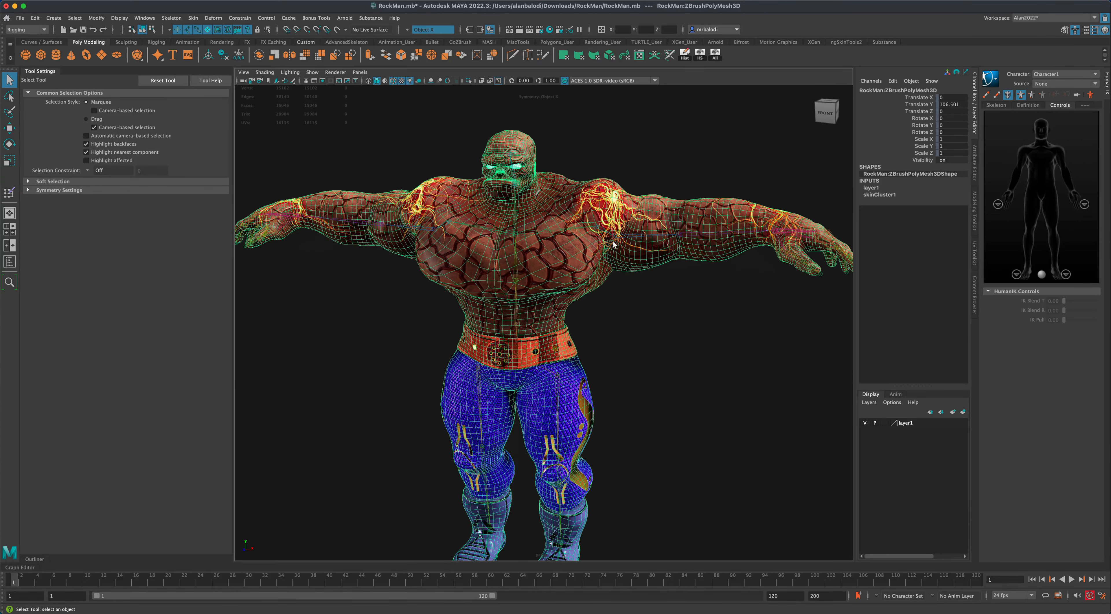
{"action": "left_click", "coordinate": [10, 193]}
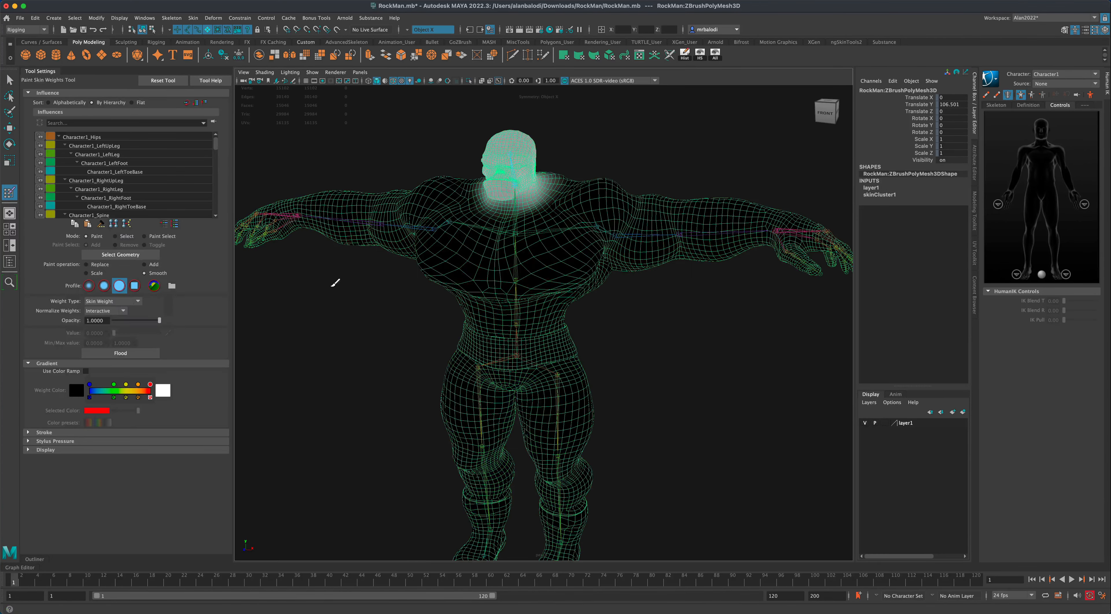
{"action": "scroll", "coordinate": [638, 234], "scroll_direction": "up", "scroll_amount": 3}
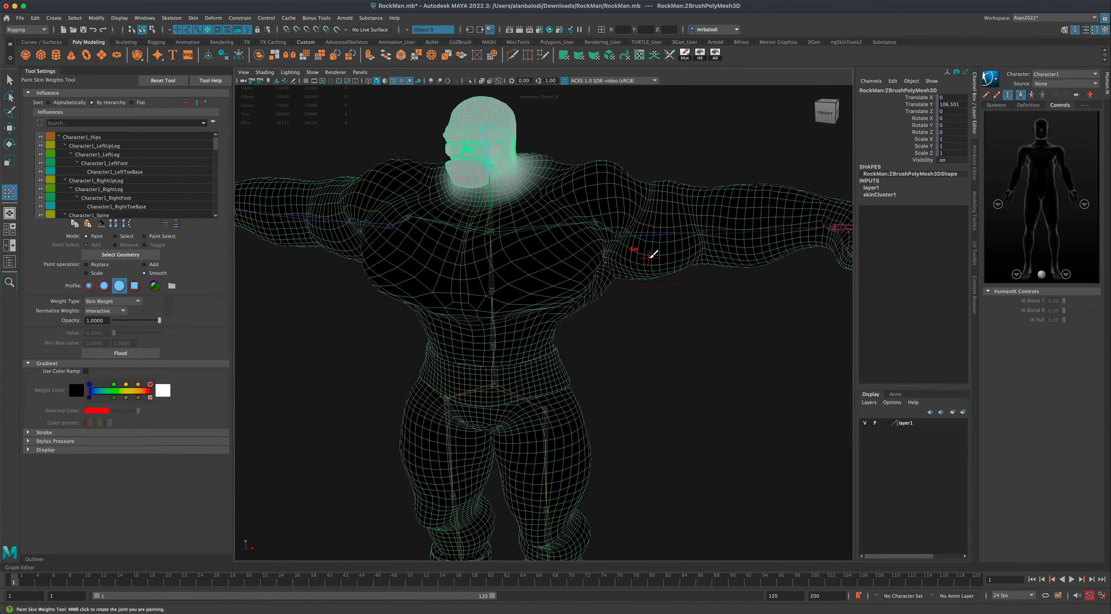
{"action": "right_click", "coordinate": [639, 235]}
{"action": "mouse_move", "coordinate": [638, 234]}
{"action": "right_mouse_down"}
{"action": "mouse_move", "coordinate": [639, 217]}
{"action": "mouse_move", "coordinate": [635, 234]}
{"action": "mouse_move", "coordinate": [672, 218]}
{"action": "mouse_move", "coordinate": [671, 196]}
{"action": "right_mouse_up"}
{"action": "scroll", "coordinate": [656, 240], "scroll_direction": "up", "scroll_amount": 2}
{"action": "left_click_drag", "start_coordinate": [647, 276], "coordinate": [578, 308], "text": "alt"}
{"action": "left_click_drag", "start_coordinate": [640, 352], "coordinate": [660, 372], "text": "alt"}
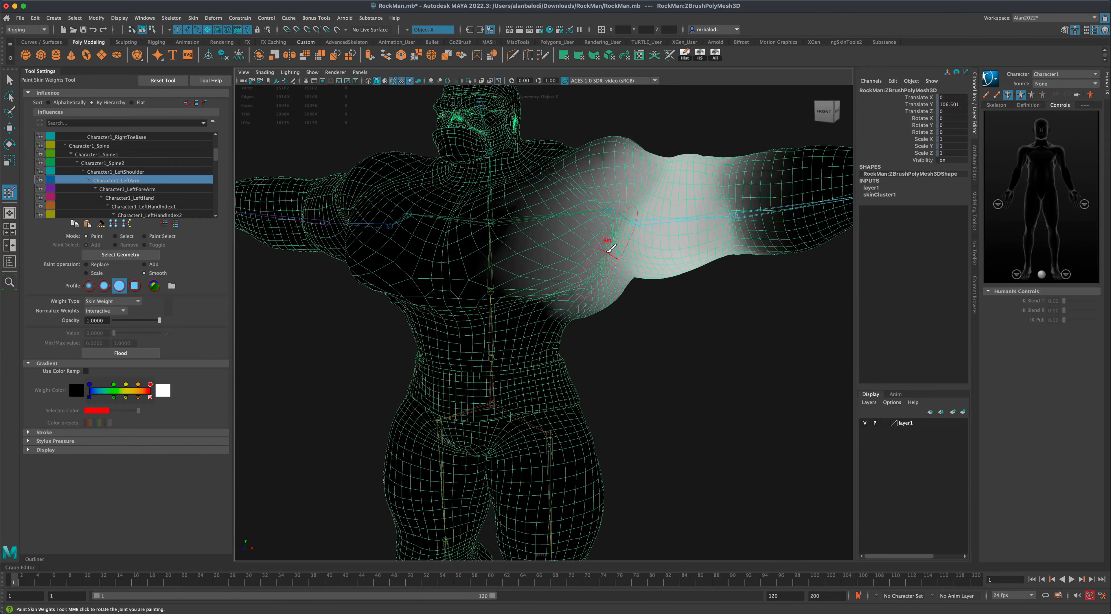
- Paint the left arm's weights off the chest and upper back with Replace at value 0, and smooth the painted edge
{"action": "mouse_move", "coordinate": [608, 343]}
{"action": "left_mouse_down", "text": "alt"}
{"action": "mouse_move", "coordinate": [658, 374]}
{"action": "mouse_move", "coordinate": [666, 357]}
{"action": "left_mouse_up", "text": "alt"}
{"action": "left_click", "coordinate": [94, 264]}
{"action": "mouse_move", "coordinate": [560, 307]}
{"action": "left_mouse_down"}
{"action": "mouse_move", "coordinate": [530, 266]}
{"action": "mouse_move", "coordinate": [466, 302]}
{"action": "mouse_move", "coordinate": [643, 291]}
{"action": "mouse_move", "coordinate": [589, 349]}
{"action": "left_mouse_up"}
{"action": "left_click_drag", "start_coordinate": [600, 288], "coordinate": [612, 195]}
{"action": "left_click_drag", "start_coordinate": [615, 255], "coordinate": [644, 280], "text": "alt"}
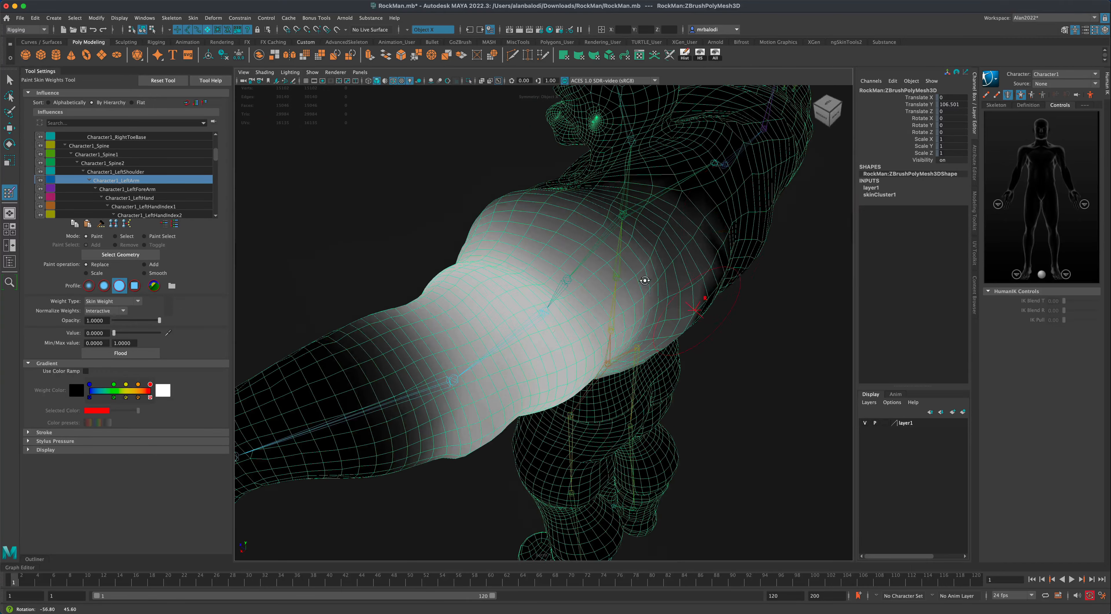
{"action": "left_click_drag", "start_coordinate": [711, 201], "coordinate": [719, 297], "text": "alt"}
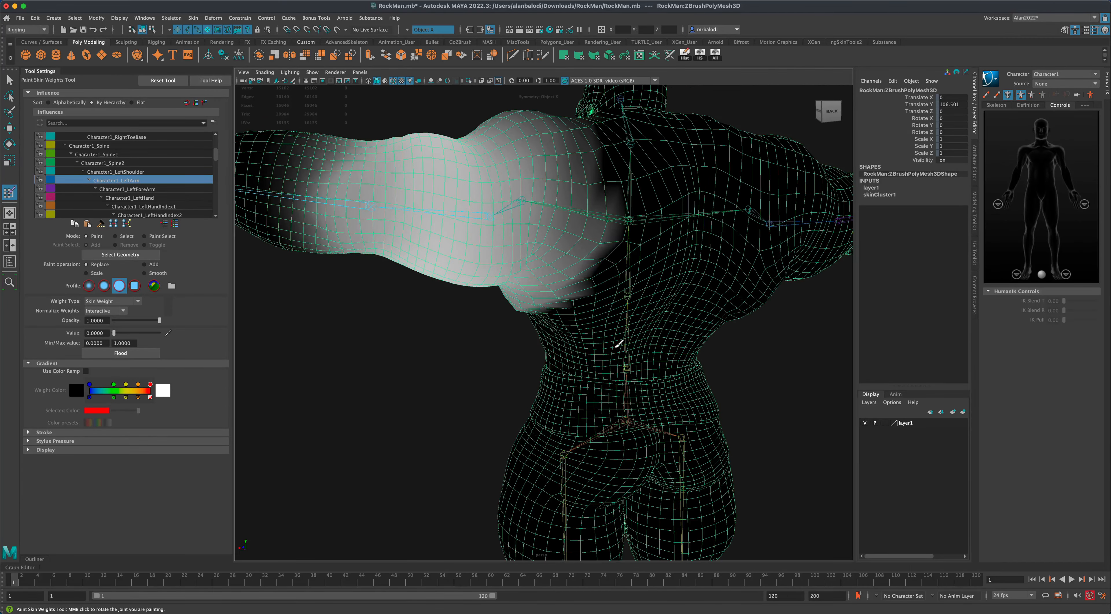
{"action": "mouse_move", "coordinate": [615, 198]}
{"action": "left_mouse_down", "text": "shift"}
{"action": "mouse_move", "coordinate": [613, 254]}
{"action": "mouse_move", "coordinate": [565, 266]}
{"action": "left_mouse_up", "text": "shift"}
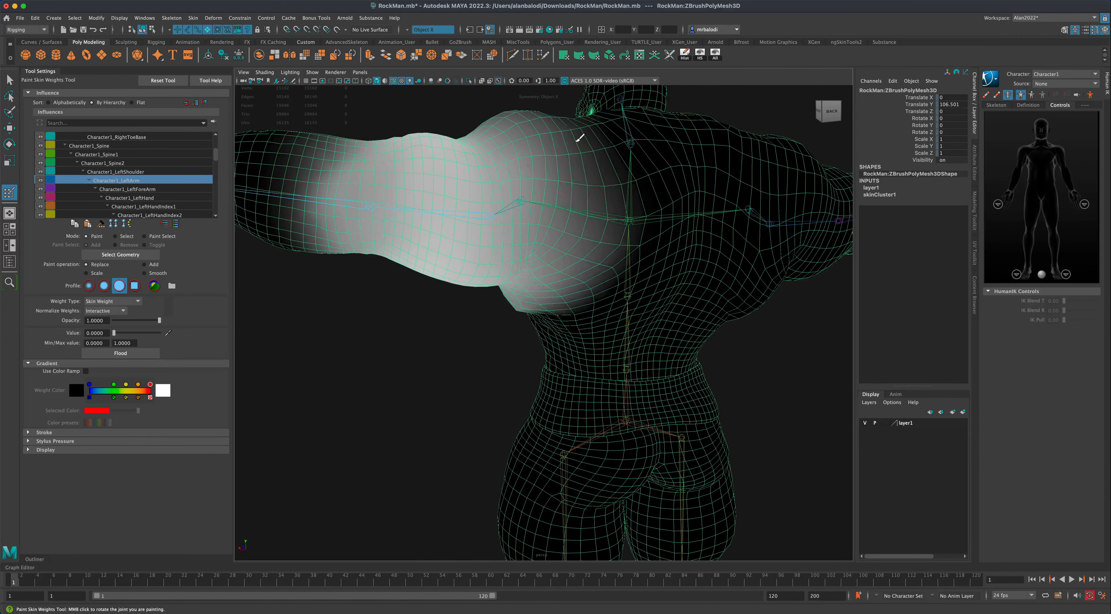
{"action": "left_click_drag", "start_coordinate": [594, 171], "coordinate": [580, 207], "text": "shift"}
- Mirror the skin weights across YZ from positive to negative, using Closest point on surface and Closest joint, and check the right arm's influence
{"action": "left_click_drag", "start_coordinate": [517, 267], "coordinate": [734, 276], "text": "alt"}
{"action": "left_click", "coordinate": [193, 18]}
{"action": "left_click", "coordinate": [266, 87]}
{"action": "left_click", "coordinate": [341, 490]}
{"action": "right_click_drag", "start_coordinate": [433, 261], "coordinate": [430, 243]}
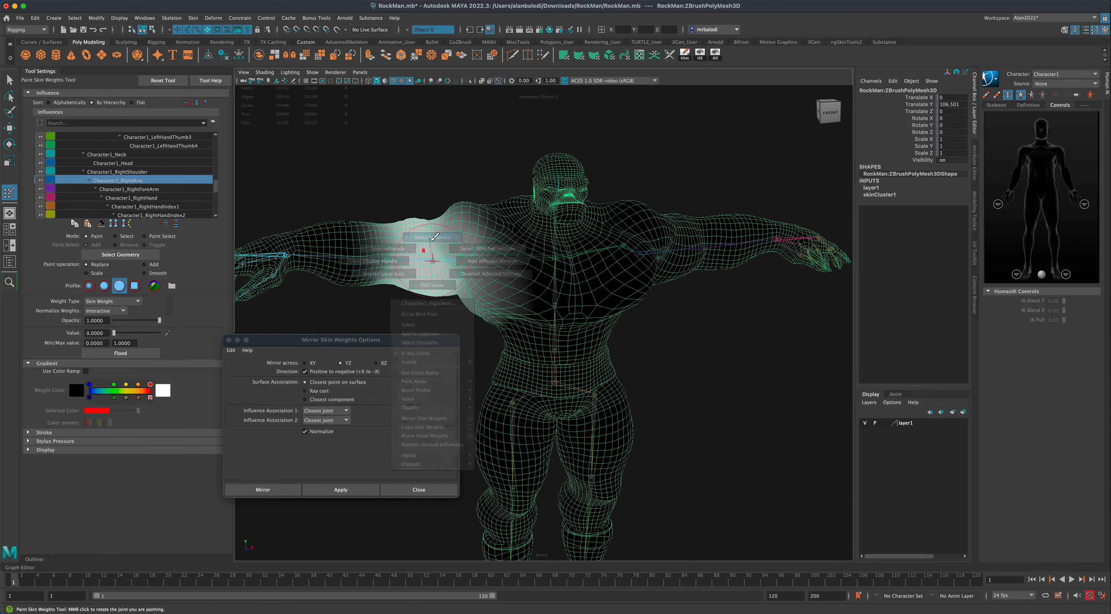
{"action": "mouse_move", "coordinate": [638, 364]}
{"action": "left_mouse_down", "text": "alt"}
{"action": "mouse_move", "coordinate": [705, 364]}
{"action": "mouse_move", "coordinate": [579, 314]}
{"action": "left_mouse_up", "text": "alt"}
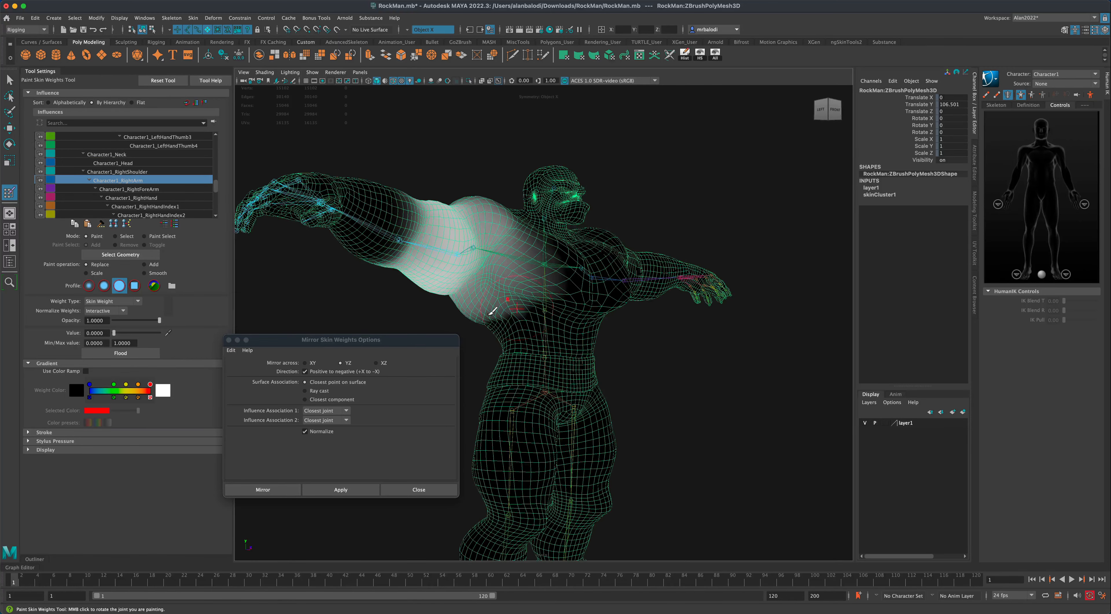
{"action": "left_click_drag", "start_coordinate": [358, 345], "coordinate": [345, 333]}
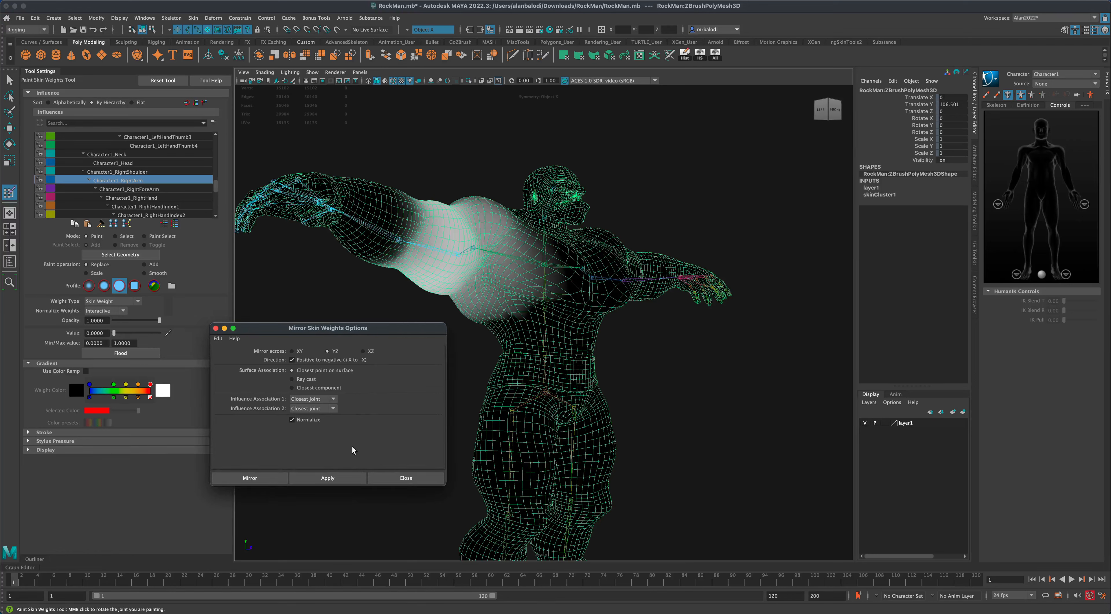
{"action": "left_click", "coordinate": [271, 480]}
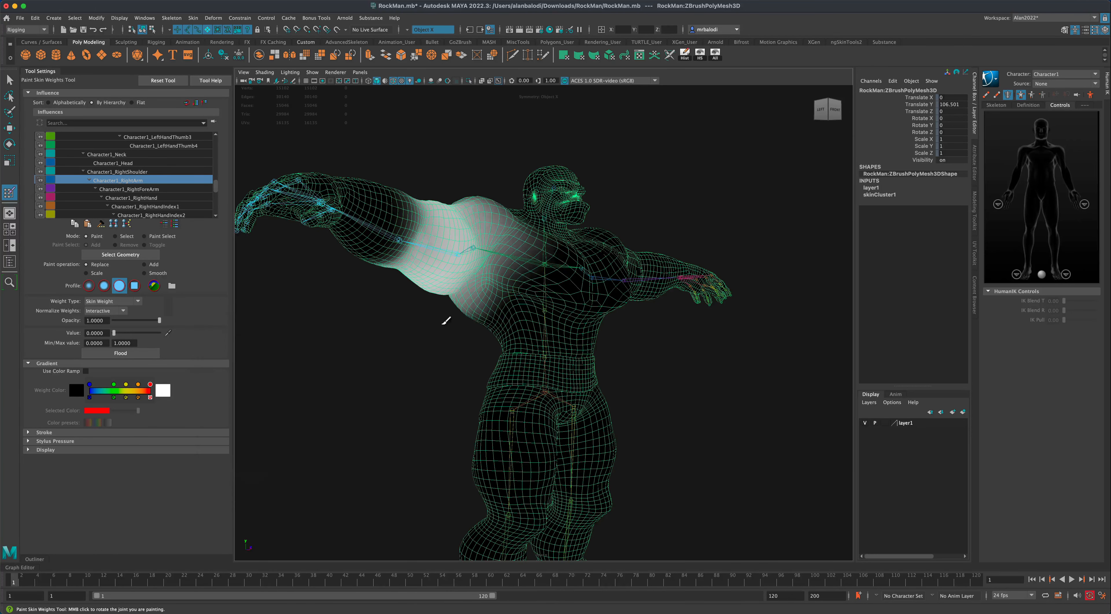
- Display the Character1_LeftArm influence to compare its weights, leave skin weight painting, and deselect the mesh
{"action": "left_click_drag", "start_coordinate": [453, 364], "coordinate": [423, 370], "text": "alt"}
{"action": "mouse_move", "coordinate": [691, 355]}
{"action": "left_mouse_down", "text": "alt"}
{"action": "mouse_move", "coordinate": [672, 349]}
{"action": "mouse_move", "coordinate": [702, 321]}
{"action": "mouse_move", "coordinate": [690, 330]}
{"action": "mouse_move", "coordinate": [699, 344]}
{"action": "mouse_move", "coordinate": [727, 345]}
{"action": "mouse_move", "coordinate": [688, 349]}
{"action": "left_mouse_up", "text": "alt"}
{"action": "right_click_drag", "start_coordinate": [688, 267], "coordinate": [691, 249]}
{"action": "left_click_drag", "start_coordinate": [699, 318], "coordinate": [721, 376], "text": "alt"}
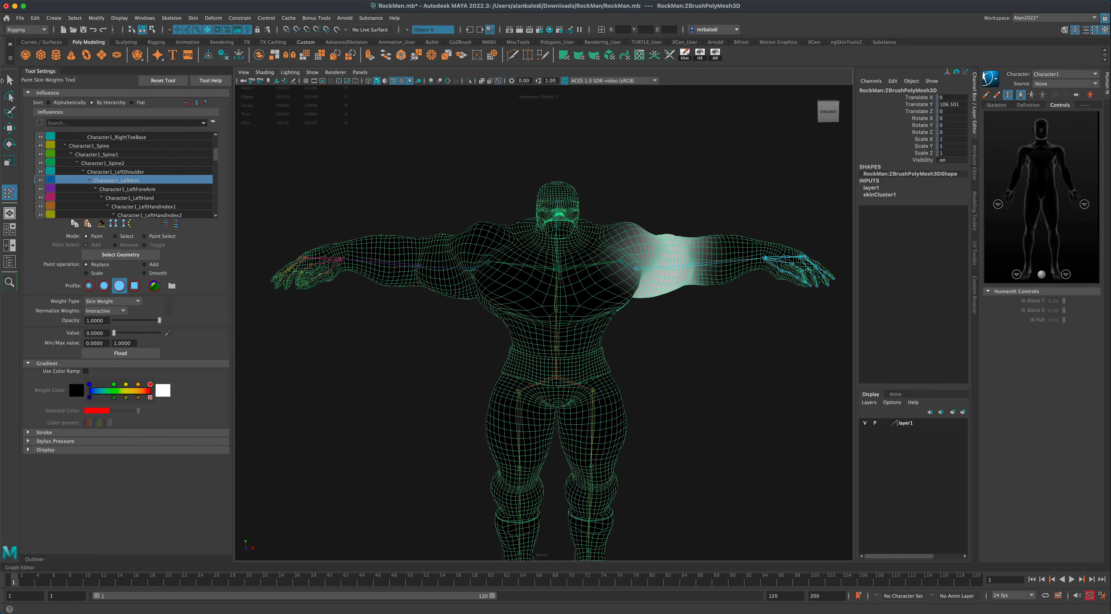
{"action": "key", "text": "q"}
{"action": "left_click", "coordinate": [463, 371]}
{"action": "left_click_drag", "start_coordinate": [464, 371], "coordinate": [412, 346], "text": "alt"}
{"action": "middle_click_drag", "start_coordinate": [714, 318], "coordinate": [704, 318], "text": "alt"}
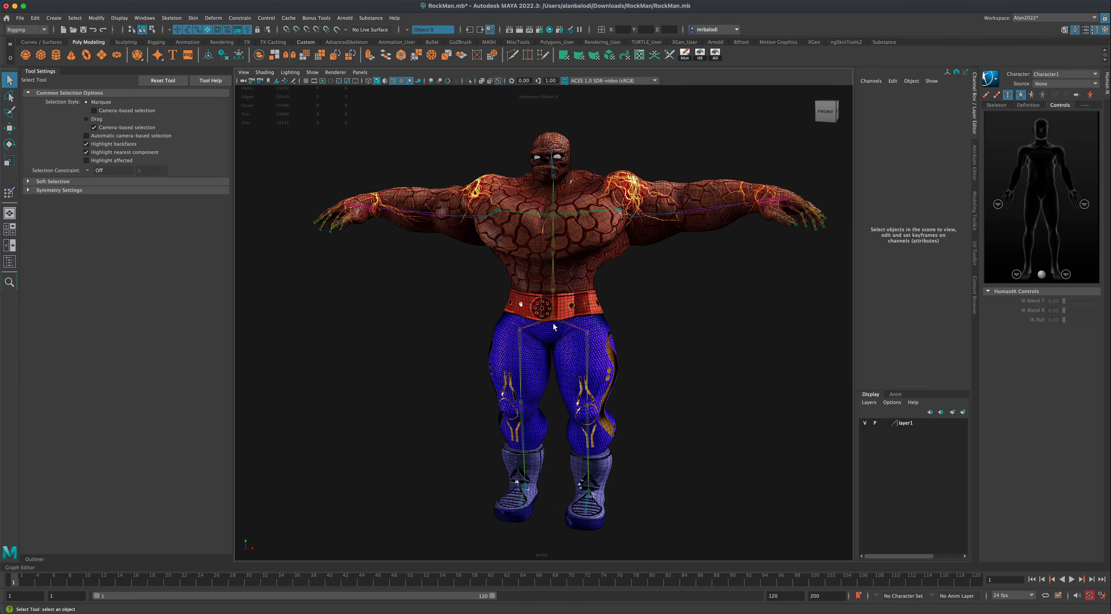
- Set the HumanIK character's source to Control Rig and try out the hips effector with the Move tool
{"action": "left_click", "coordinate": [553, 320]}
{"action": "left_click", "coordinate": [1057, 84]}
{"action": "left_click", "coordinate": [1057, 111]}
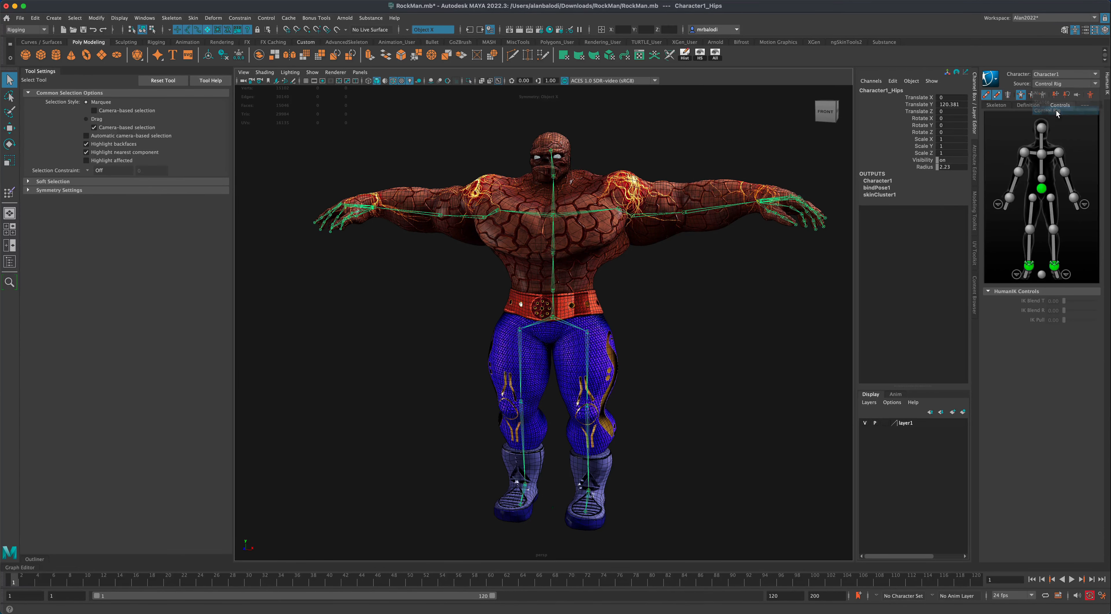
{"action": "left_click", "coordinate": [1041, 189]}
{"action": "key", "text": "w"}
{"action": "left_click_drag", "start_coordinate": [698, 328], "coordinate": [681, 331], "text": "alt"}
{"action": "mouse_move", "coordinate": [555, 294]}
{"action": "left_mouse_down"}
{"action": "mouse_move", "coordinate": [555, 353]}
{"action": "mouse_move", "coordinate": [555, 293]}
{"action": "left_mouse_up"}
{"action": "left_click_drag", "start_coordinate": [736, 329], "coordinate": [712, 340], "text": "alt"}
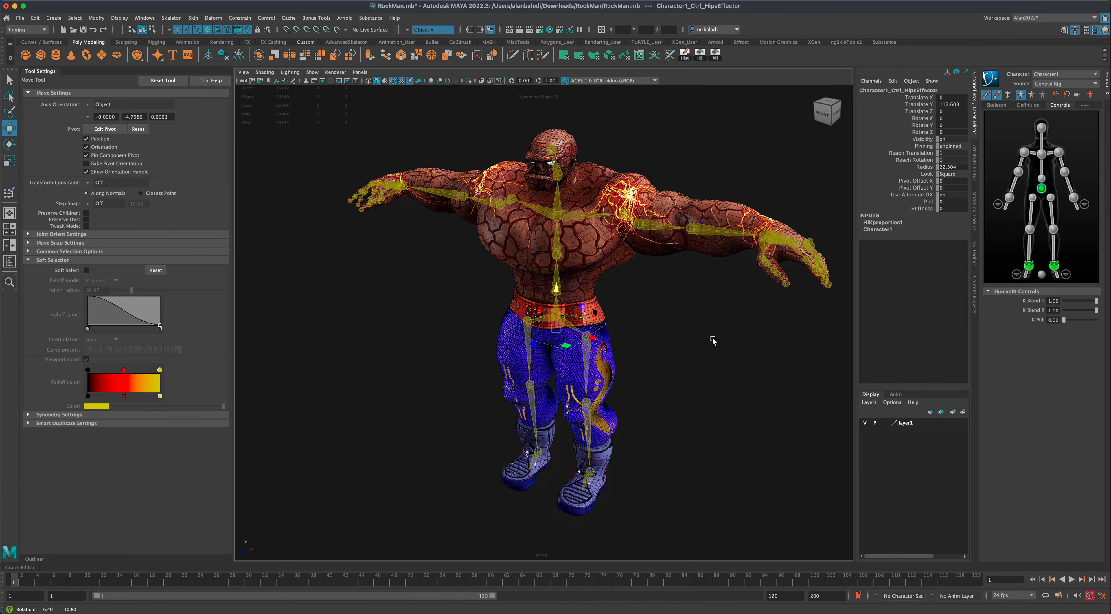
- Test the head effector by rotating it -45 degrees about Z, and undo the rotation
{"action": "left_click", "coordinate": [580, 151]}
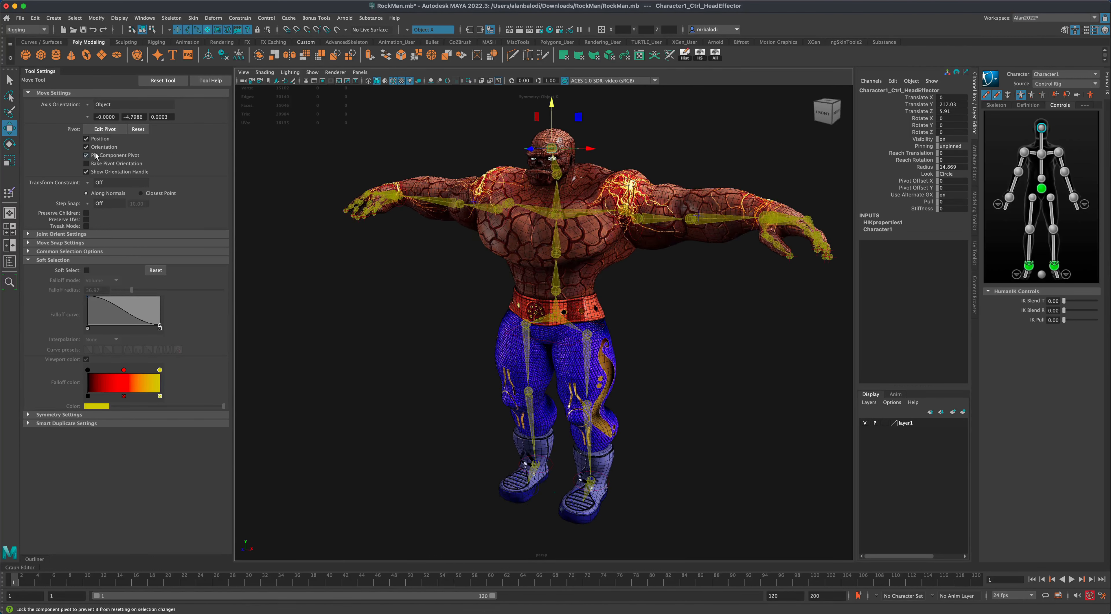
{"action": "key", "text": "e"}
{"action": "left_click_drag", "start_coordinate": [532, 171], "coordinate": [550, 178]}
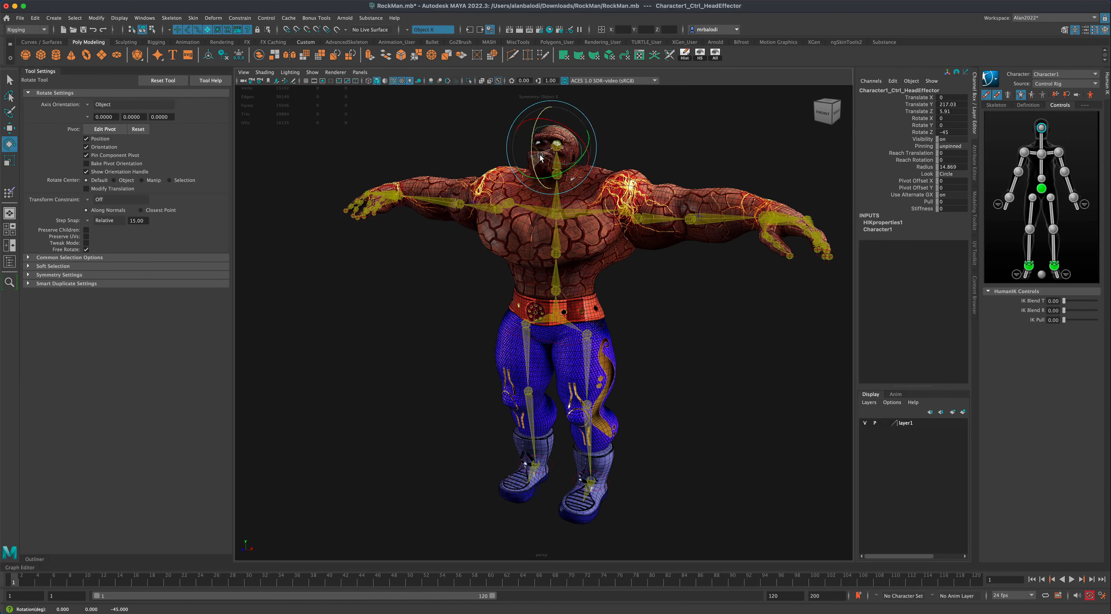
{"action": "key", "text": "super+z"}
- Select both shoulder effectors and lower the arms by rotating them 75 degrees about Y
{"action": "left_click", "coordinate": [1059, 153]}
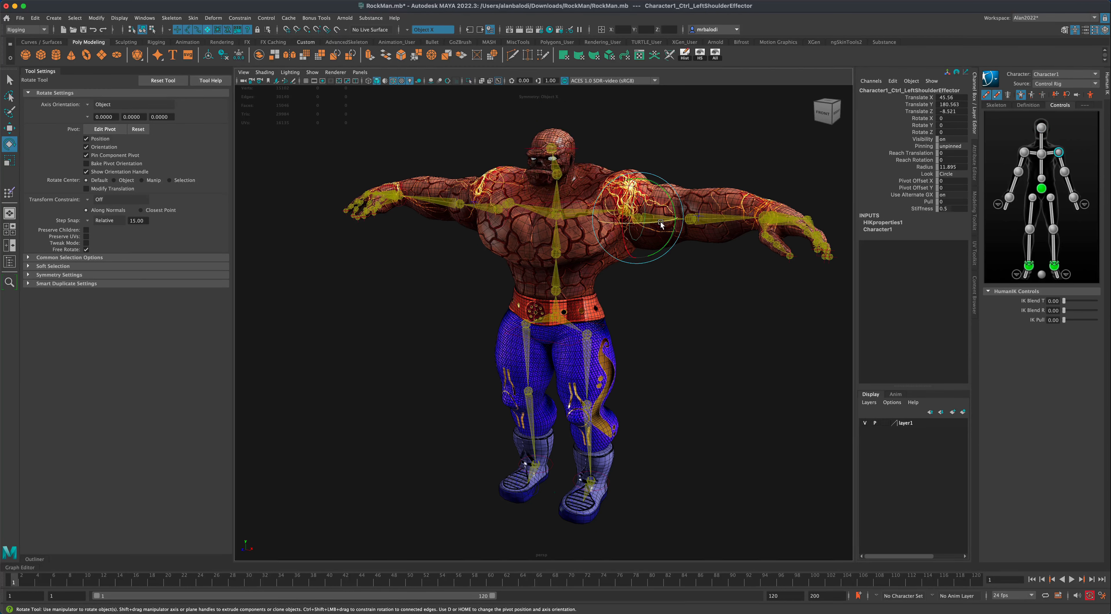
{"action": "left_click", "coordinate": [1024, 153]}
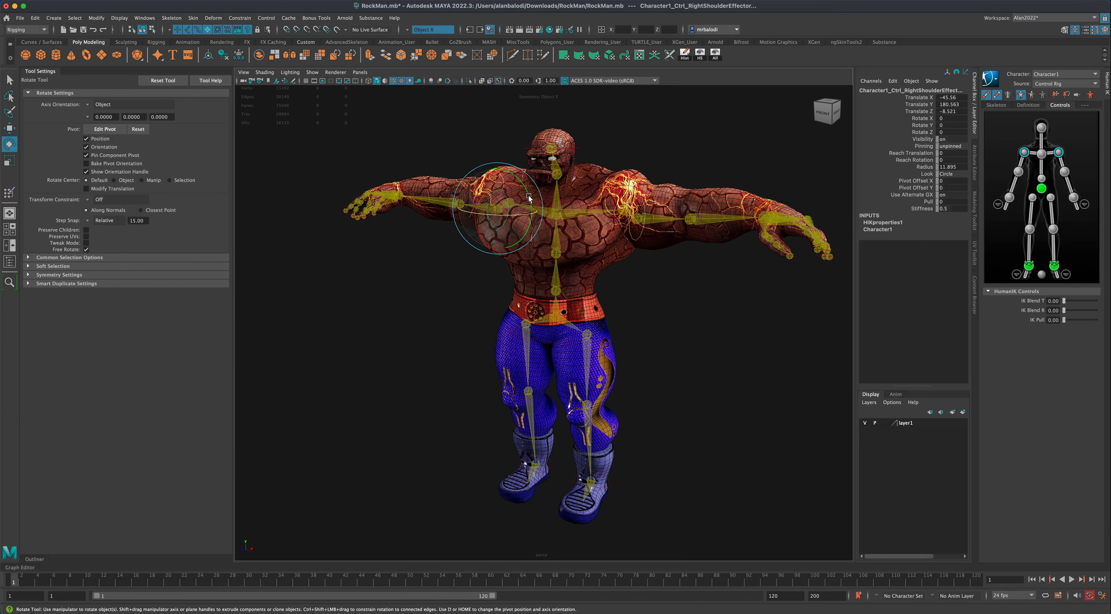
{"action": "left_click_drag", "start_coordinate": [622, 336], "coordinate": [640, 331], "text": "alt"}
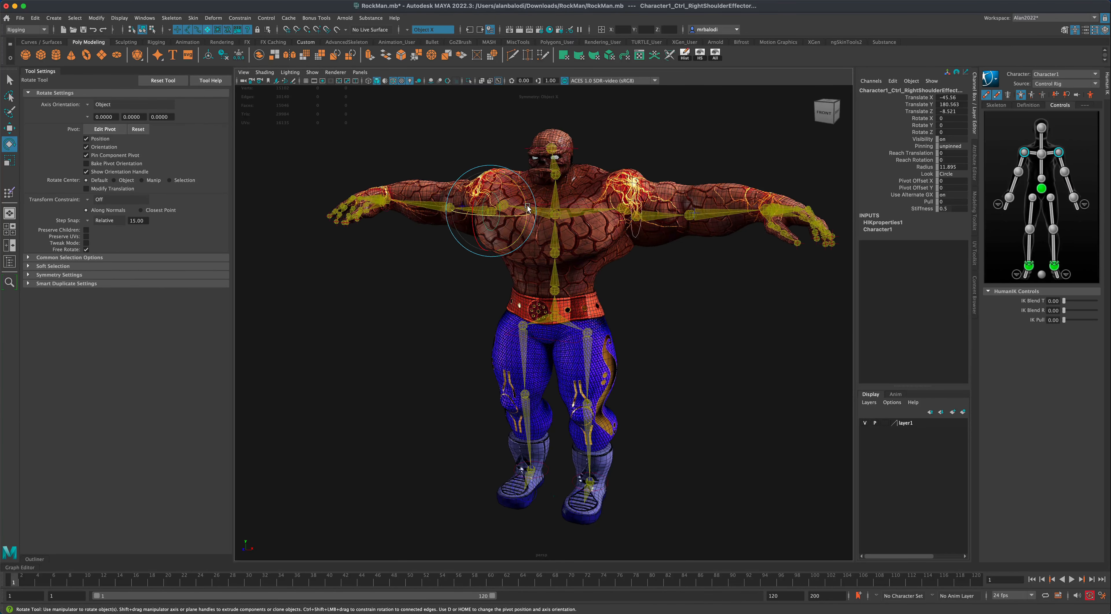
{"action": "left_click_drag", "start_coordinate": [523, 203], "coordinate": [520, 187]}
{"action": "left_click_drag", "start_coordinate": [524, 199], "coordinate": [521, 179]}
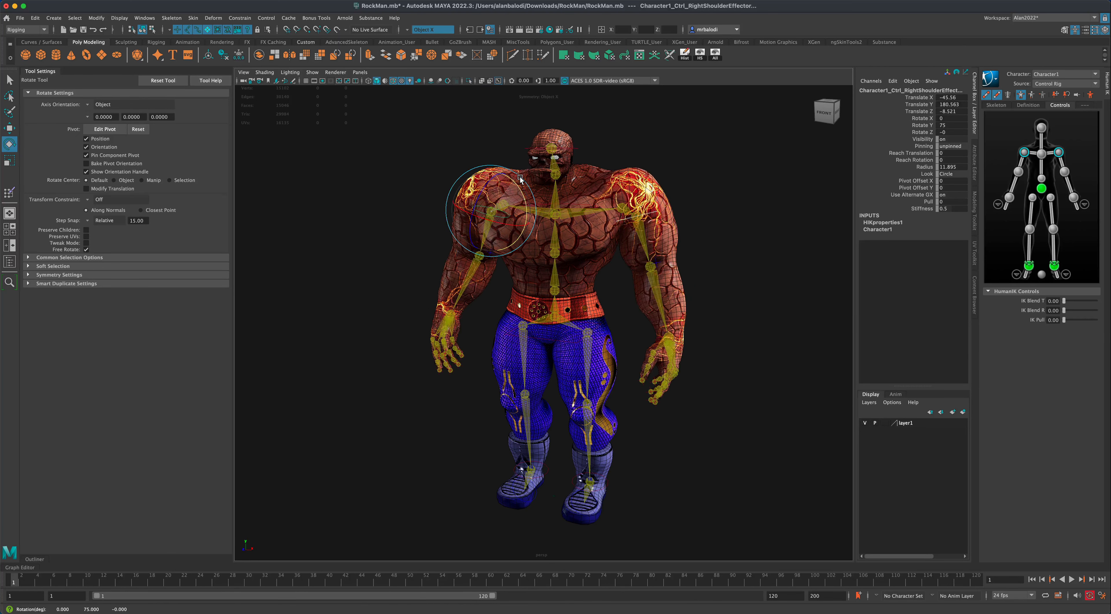
- Turn off the Rotate tool's step snap and rotate the shoulder effectors freely to about 81.5 degrees about Y
{"action": "left_click", "coordinate": [89, 221]}
{"action": "left_click", "coordinate": [103, 225]}
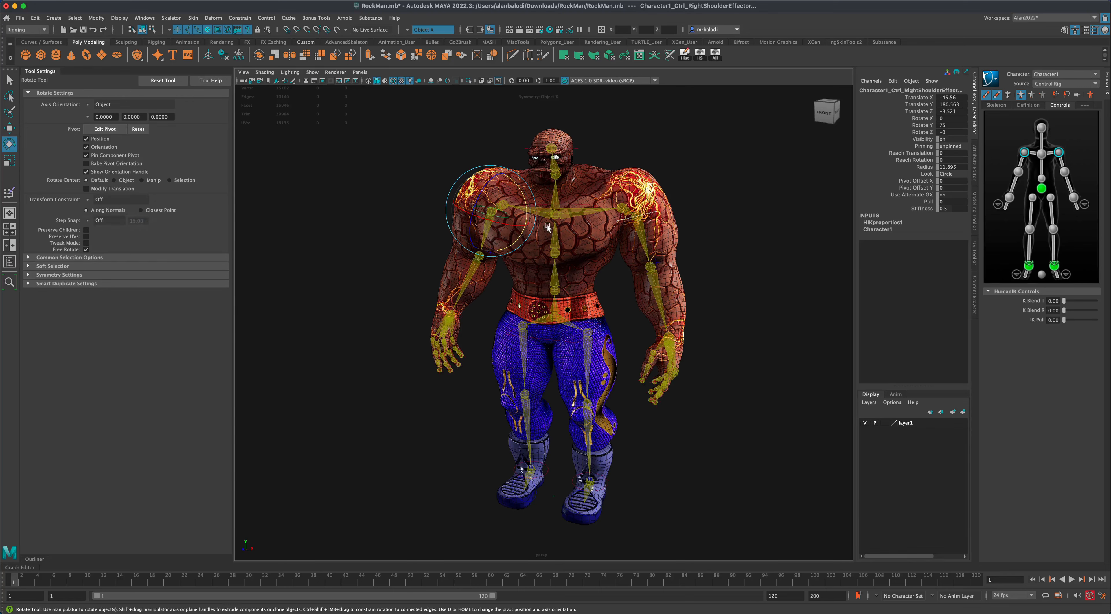
{"action": "left_click_drag", "start_coordinate": [526, 217], "coordinate": [529, 210]}
{"action": "mouse_move", "coordinate": [412, 283]}
{"action": "left_mouse_down", "text": "alt"}
{"action": "mouse_move", "coordinate": [474, 288]}
{"action": "mouse_move", "coordinate": [421, 285]}
{"action": "left_mouse_up", "text": "alt"}
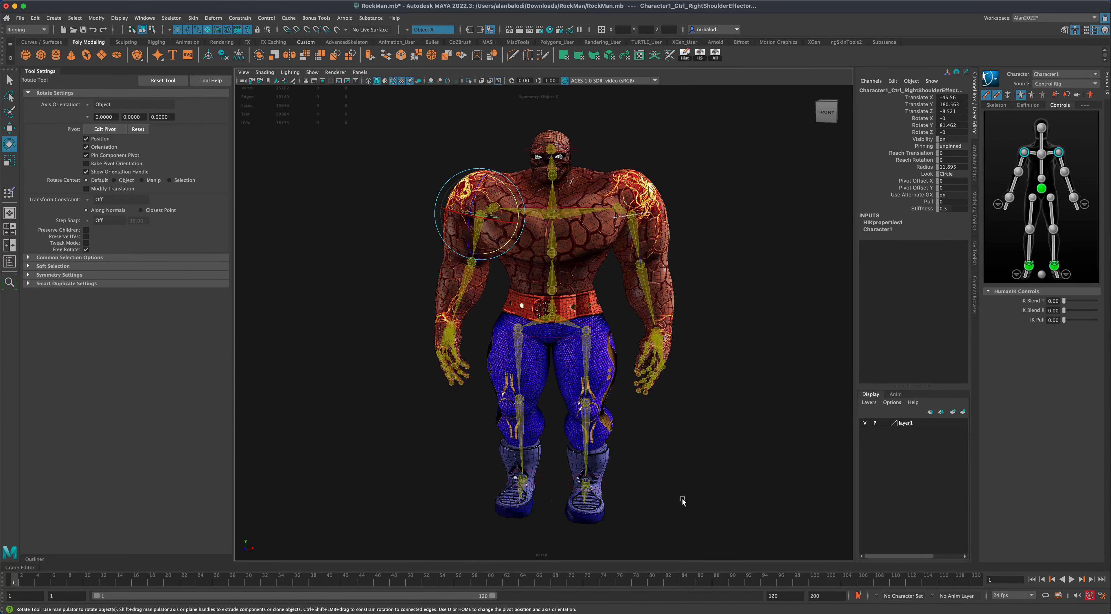
- Review the shoulder deformation of the lowered arms from several angles, and save the scene
{"action": "left_click_drag", "start_coordinate": [682, 503], "coordinate": [672, 502], "text": "alt"}
{"action": "key", "text": "q"}
{"action": "left_click_drag", "start_coordinate": [366, 320], "coordinate": [353, 321], "text": "alt"}
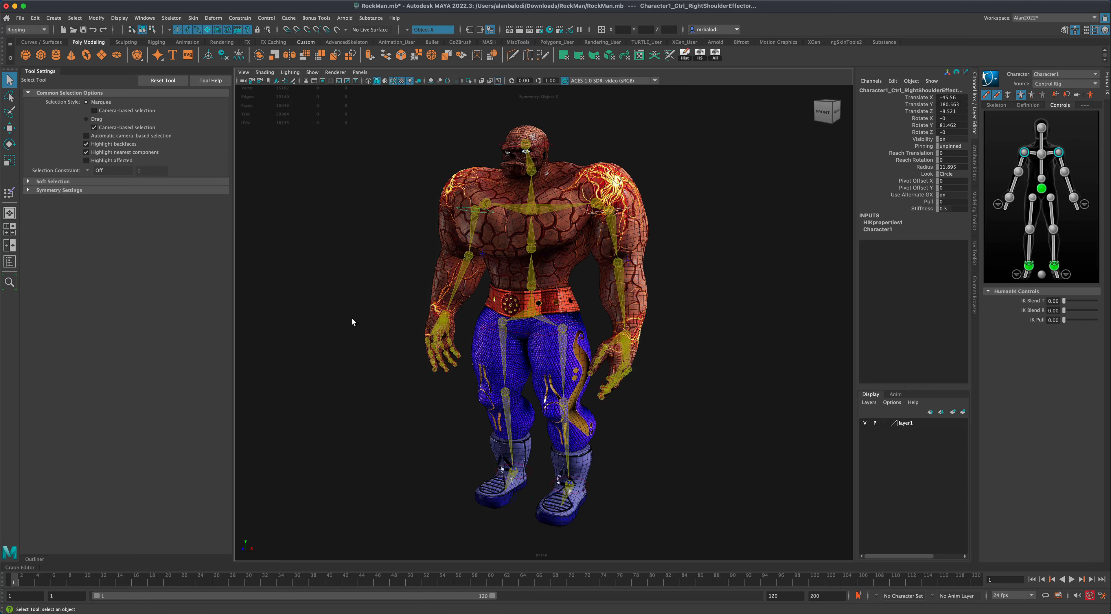
{"action": "left_click_drag", "start_coordinate": [667, 404], "coordinate": [707, 422], "text": "alt"}
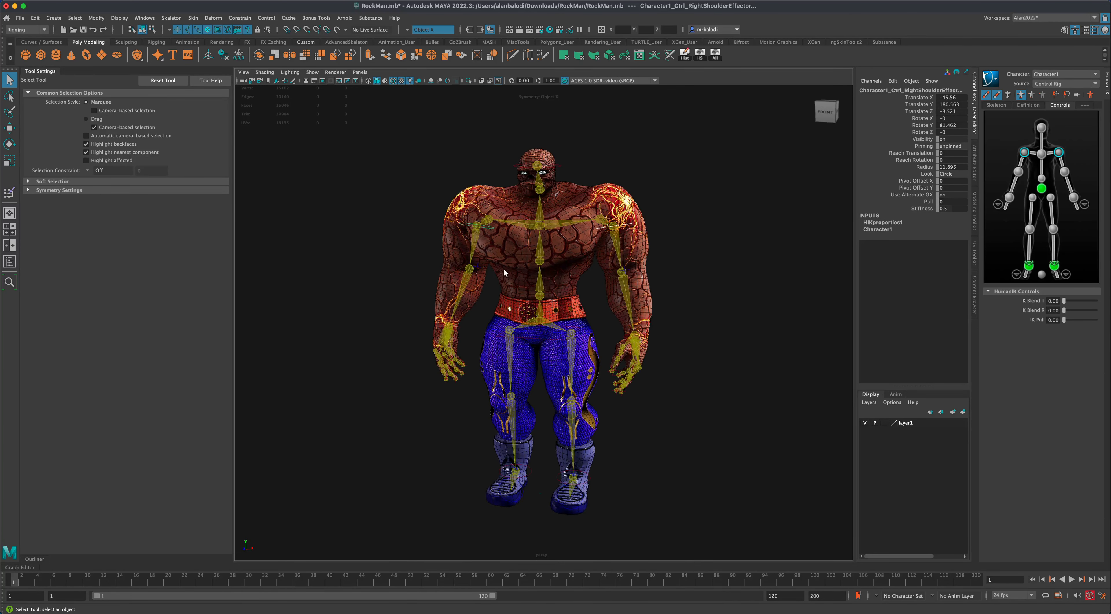
{"action": "left_click_drag", "start_coordinate": [397, 309], "coordinate": [386, 303], "text": "alt"}
{"action": "middle_click_drag", "start_coordinate": [381, 314], "coordinate": [375, 308], "text": "alt"}
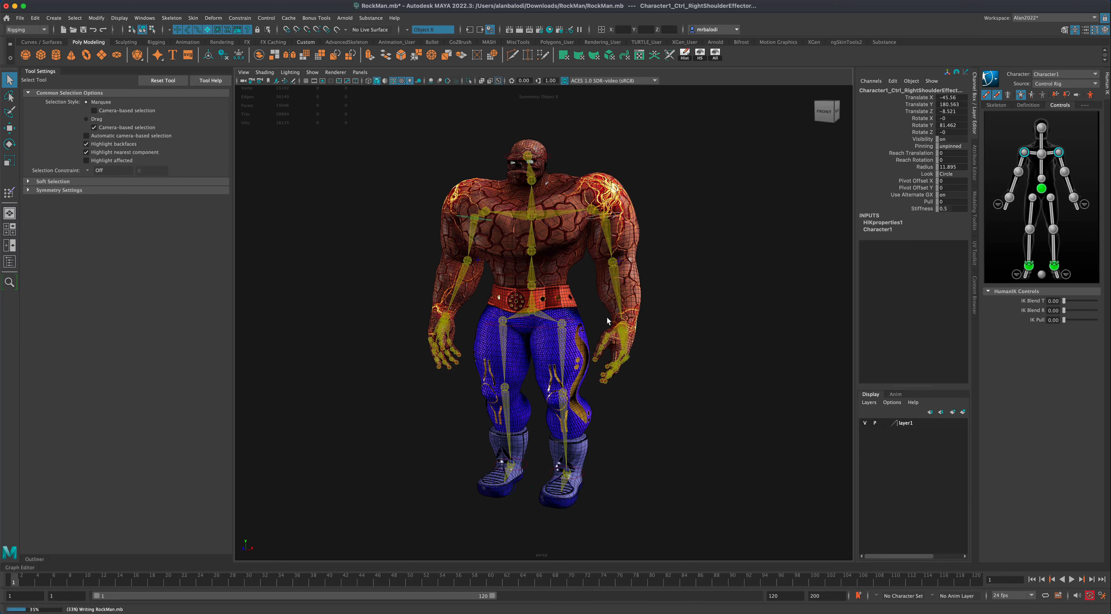
{"action": "left_click_drag", "start_coordinate": [741, 373], "coordinate": [746, 370], "text": "alt"}
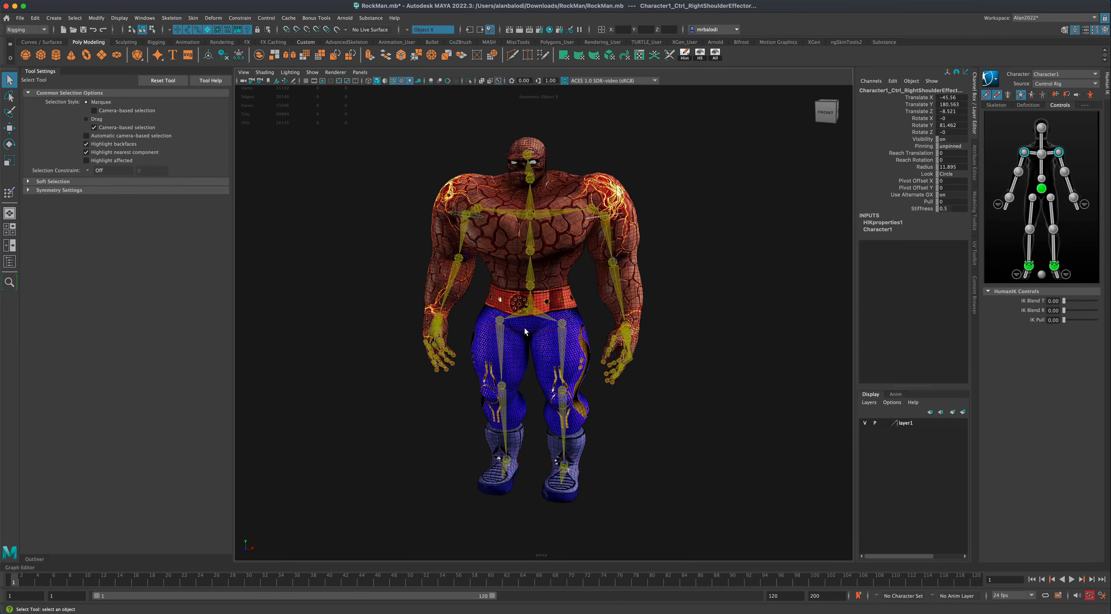
- Test the leg deformation by lowering the hips effector to a Translate Y of about 98.96
{"action": "left_click", "coordinate": [525, 329]}
{"action": "left_click_drag", "start_coordinate": [358, 337], "coordinate": [339, 337], "text": "alt"}
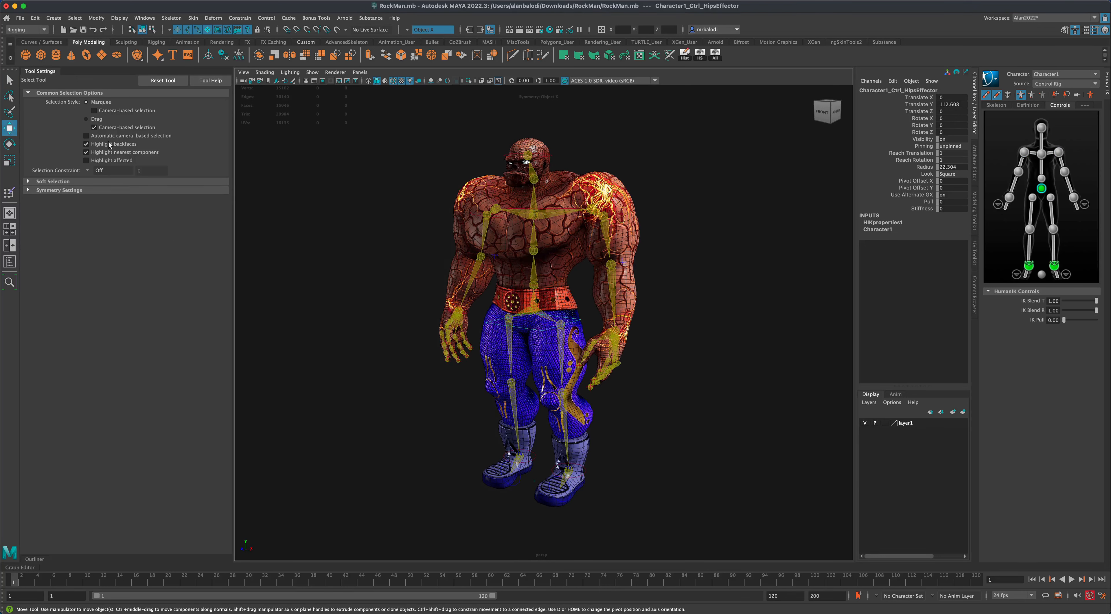
{"action": "key", "text": "w"}
{"action": "left_click_drag", "start_coordinate": [538, 283], "coordinate": [536, 305]}
{"action": "left_click_drag", "start_coordinate": [701, 352], "coordinate": [743, 352], "text": "alt"}
- Return the whole control rig to its stance pose, and leave the Move tool
{"action": "left_click", "coordinate": [1091, 95]}
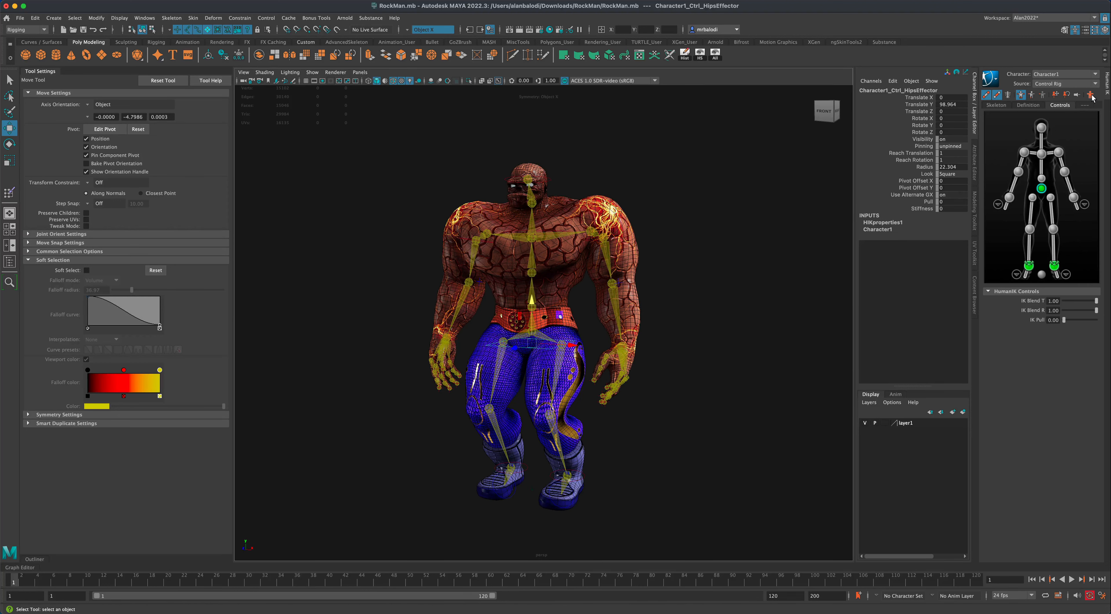
{"action": "left_click", "coordinate": [1091, 97]}
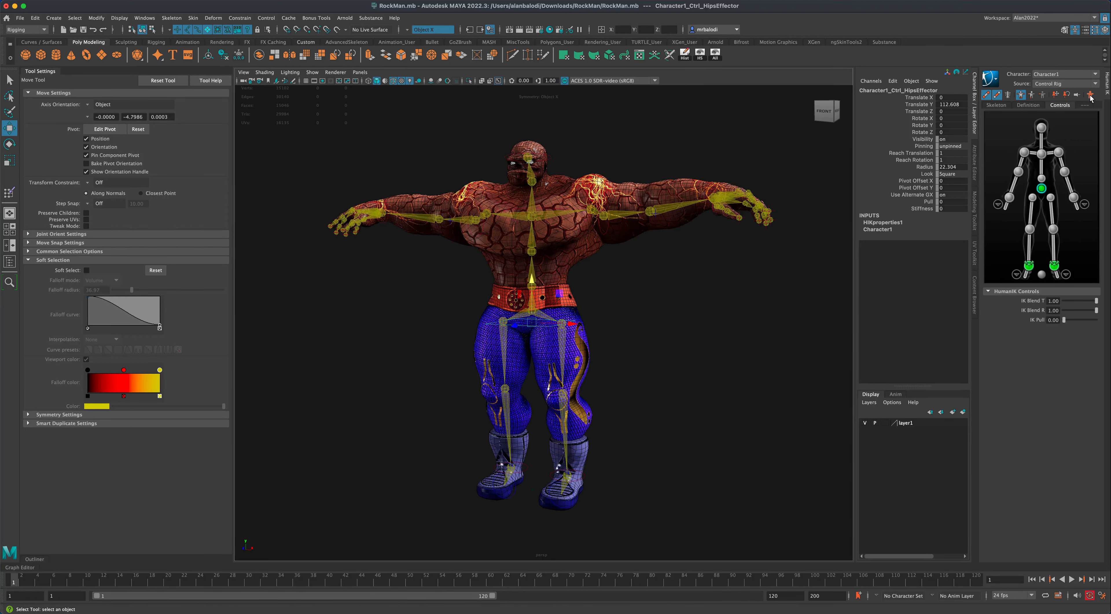
{"action": "left_click_drag", "start_coordinate": [798, 272], "coordinate": [392, 307], "text": "alt"}
{"action": "key", "text": "q"}
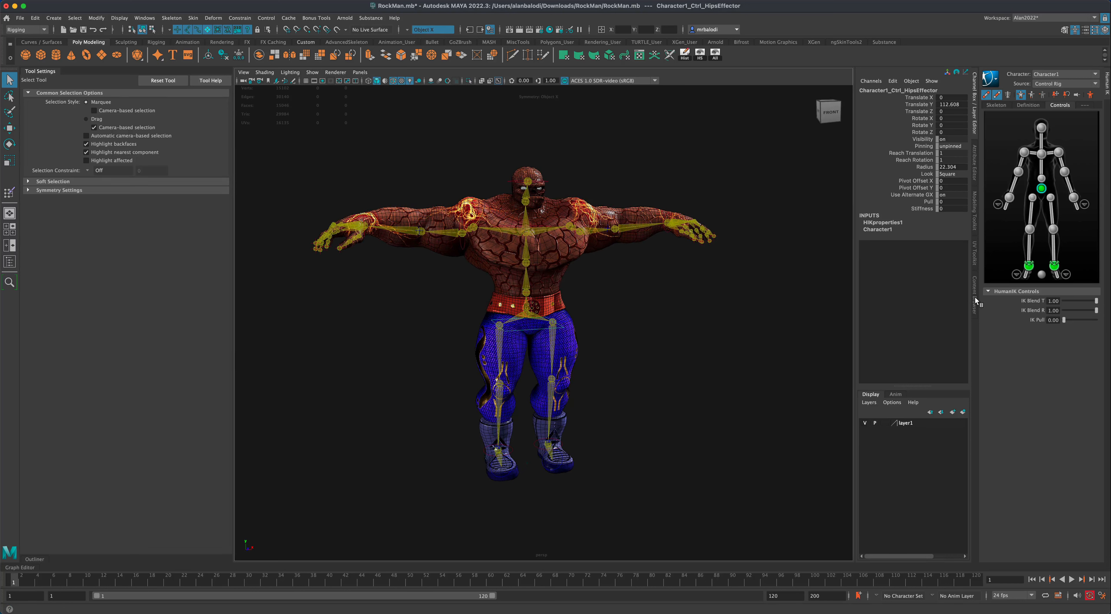
- Open the Rokoko Motion Library from the animation editors, and reposition its window over the viewport
{"action": "left_click", "coordinate": [150, 20]}
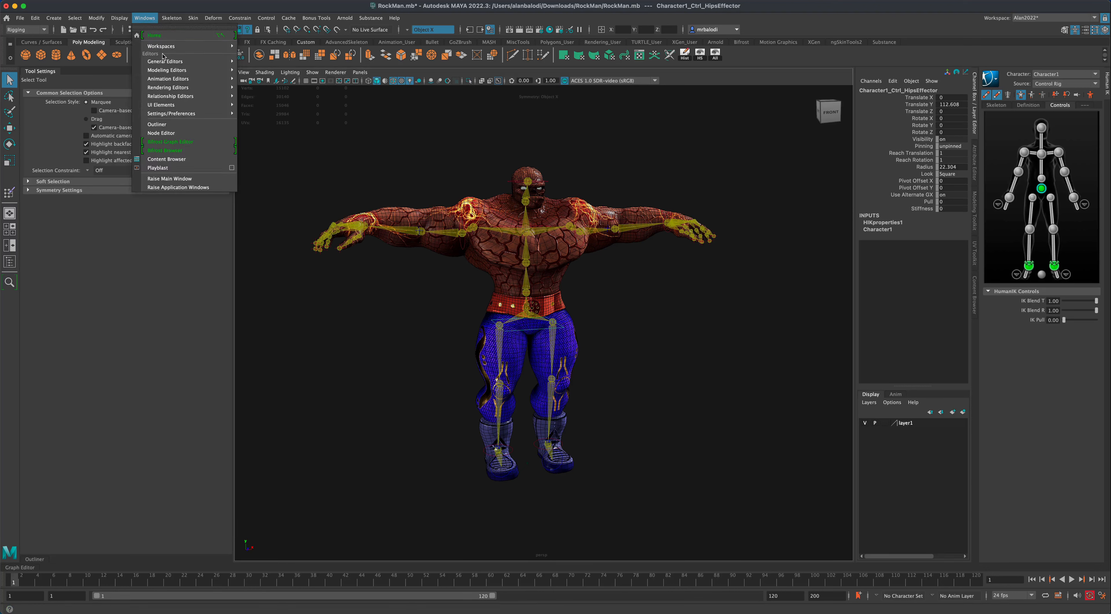
{"action": "mouse_move", "coordinate": [168, 64]}
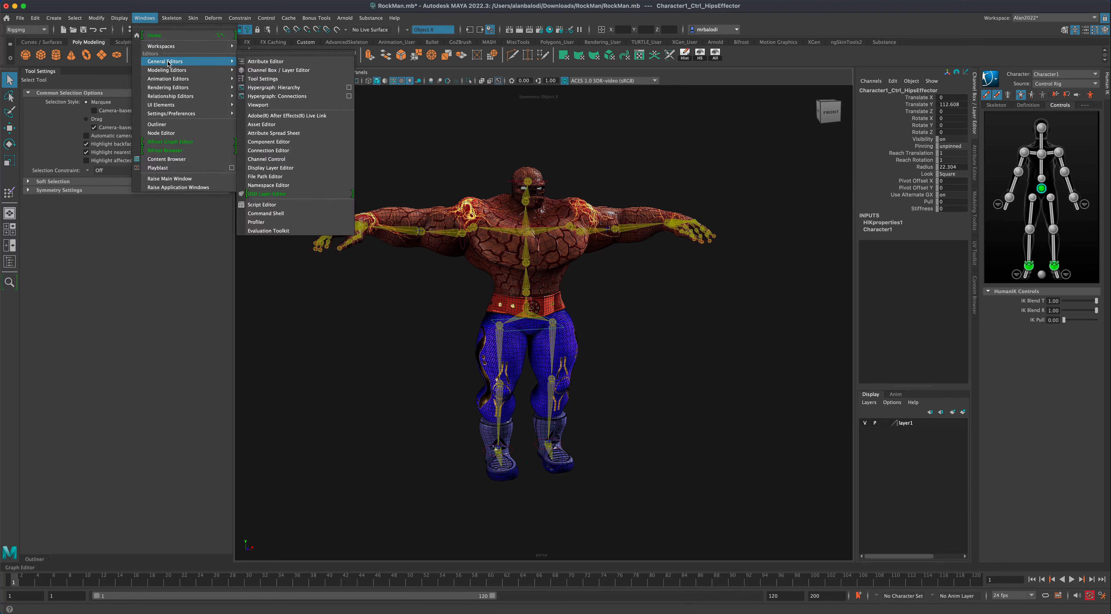
{"action": "mouse_move", "coordinate": [126, 20]}
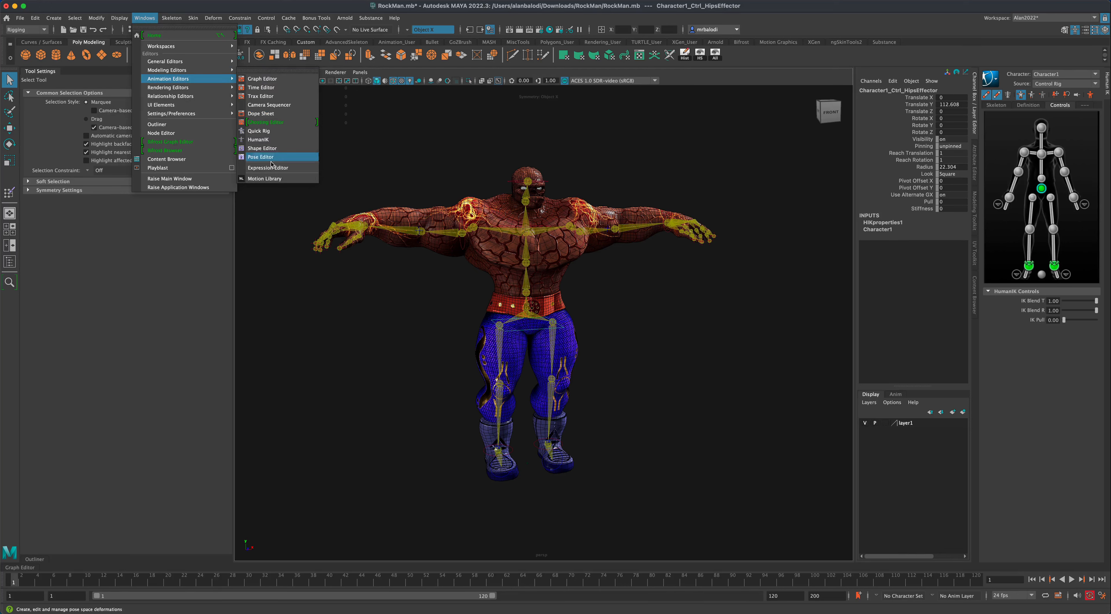
{"action": "left_click", "coordinate": [278, 181]}
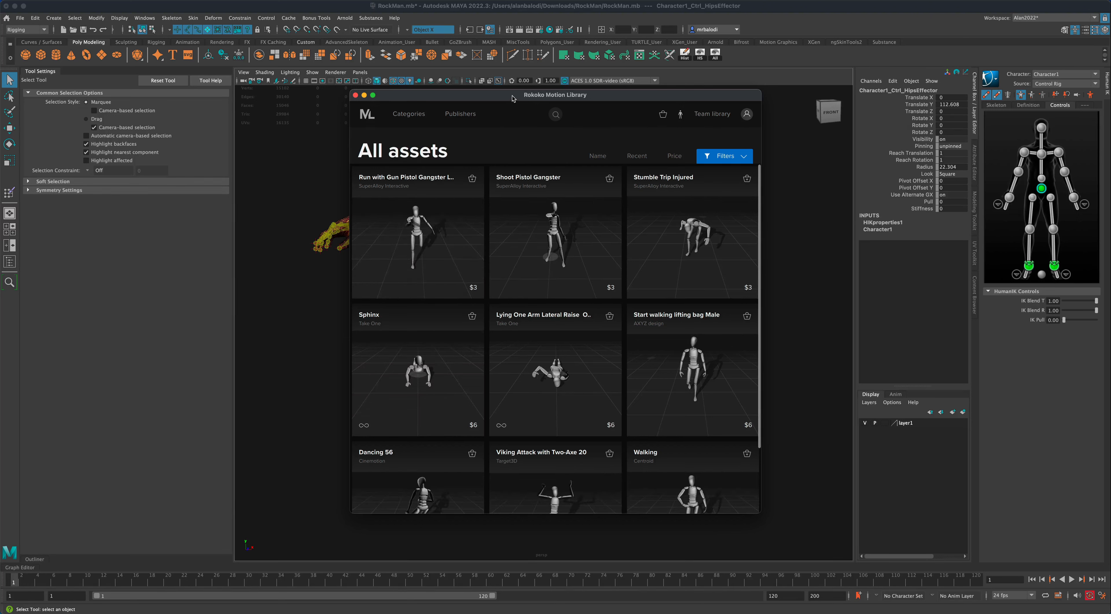
{"action": "left_click_drag", "start_coordinate": [515, 95], "coordinate": [482, 125]}
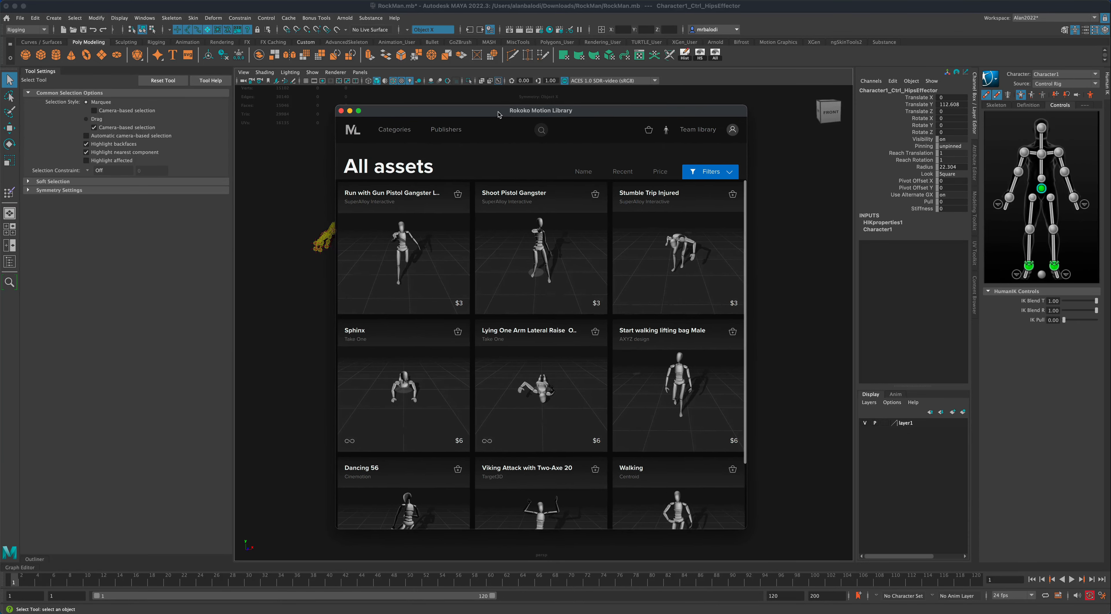
- Sort the motion assets by ascending price and browse the free animations
{"action": "left_click", "coordinate": [660, 172]}
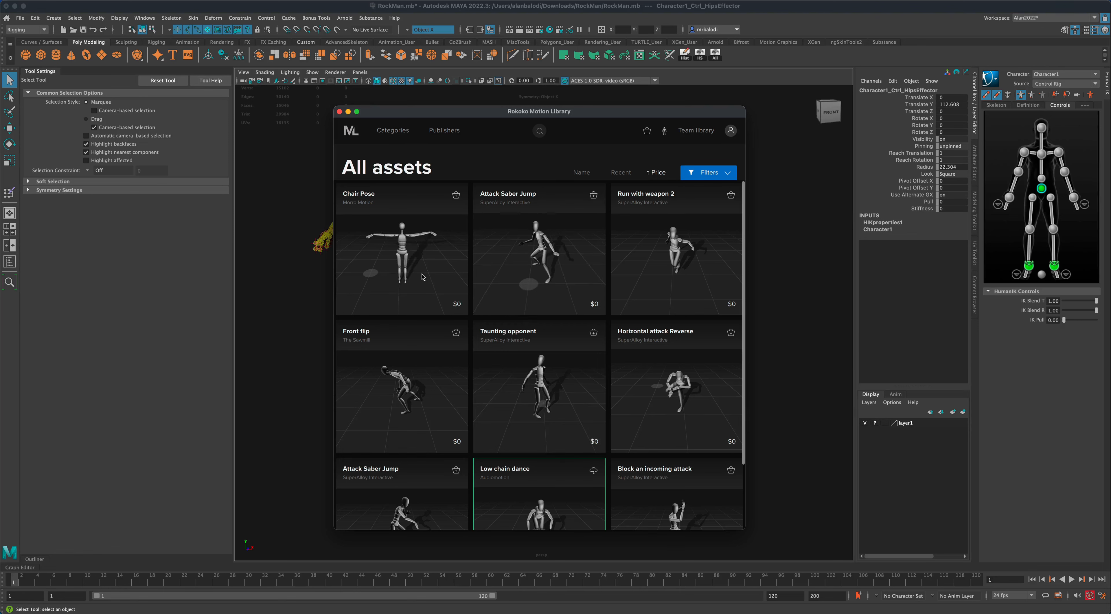
{"action": "scroll", "coordinate": [513, 351], "scroll_direction": "down", "scroll_amount": 3}
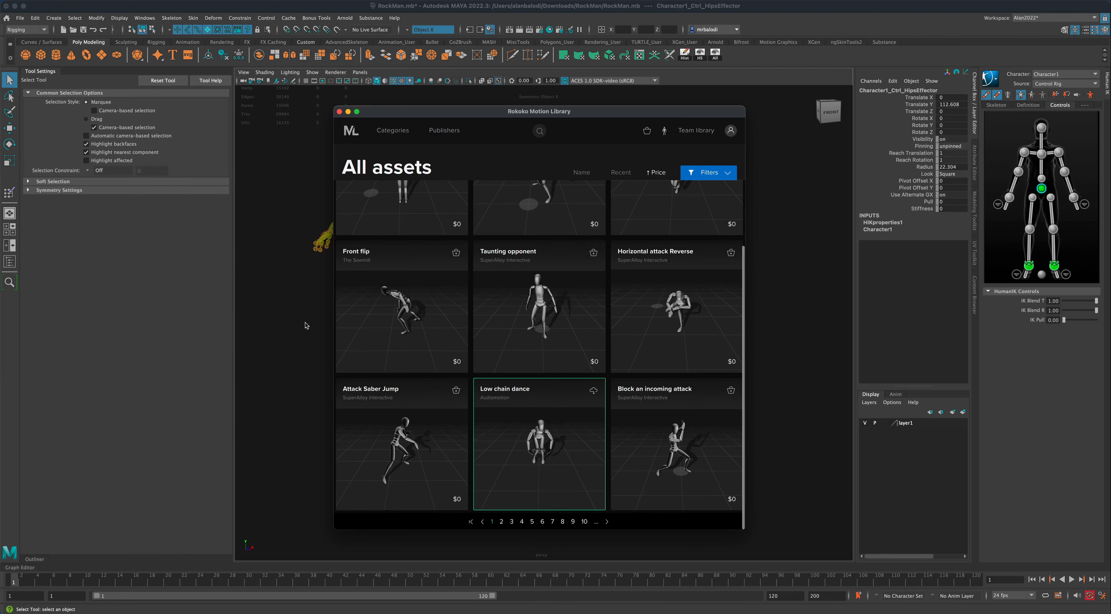
{"action": "scroll", "coordinate": [422, 142], "scroll_direction": "up", "scroll_amount": 3}
{"action": "left_click_drag", "start_coordinate": [428, 113], "coordinate": [507, 127]}
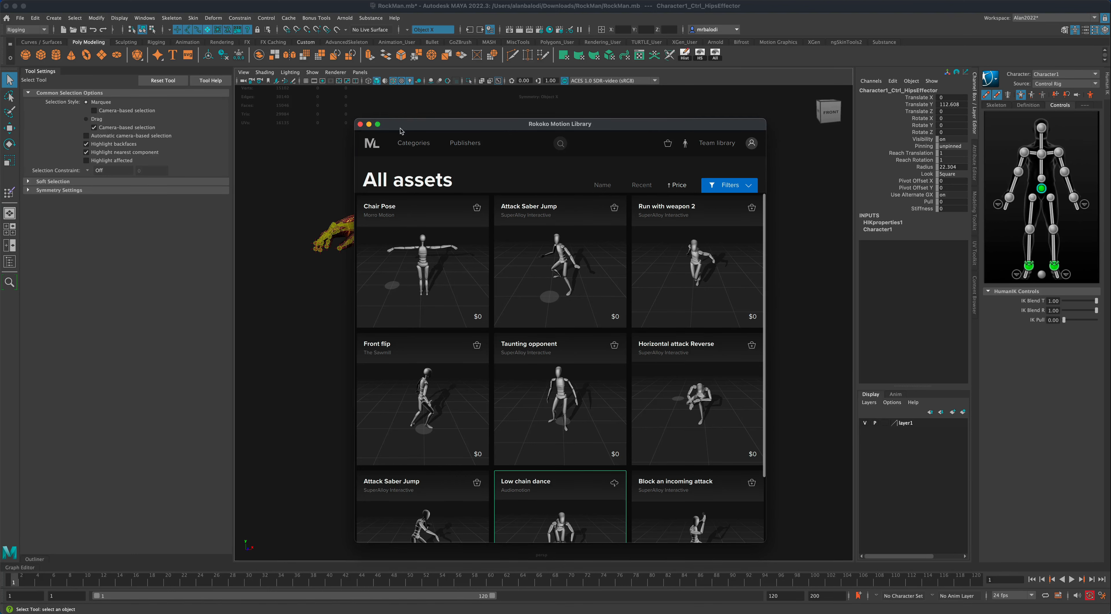
- Close the Rokoko Motion Library and open the Content Browser at the Examples > Animation > Motion Capture > FBX folder
{"action": "left_click_drag", "start_coordinate": [405, 130], "coordinate": [389, 128]}
{"action": "left_click", "coordinate": [344, 123]}
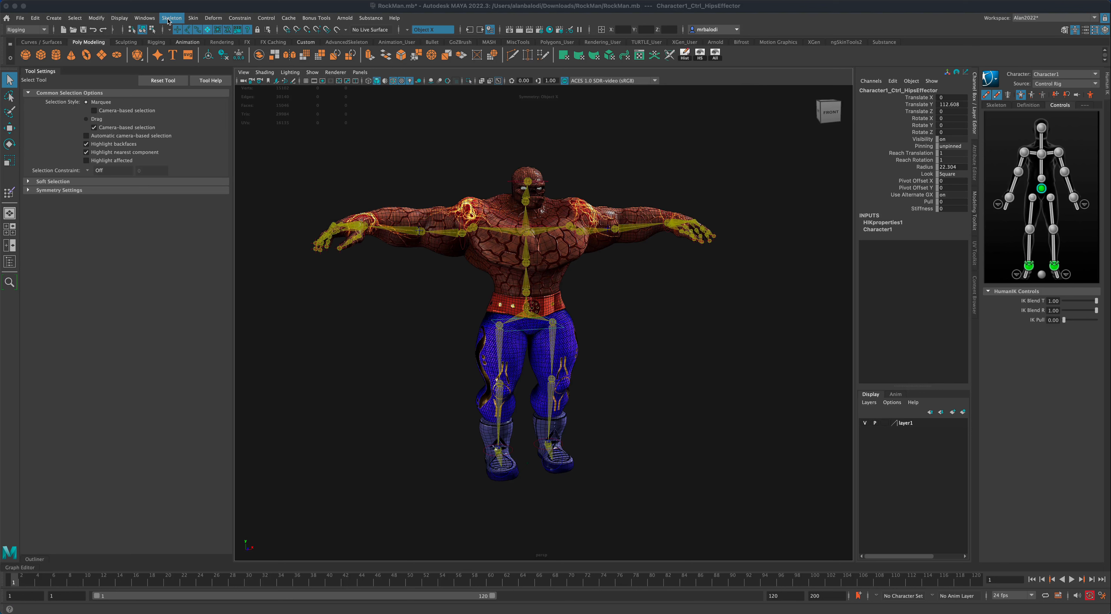
{"action": "left_click", "coordinate": [147, 21]}
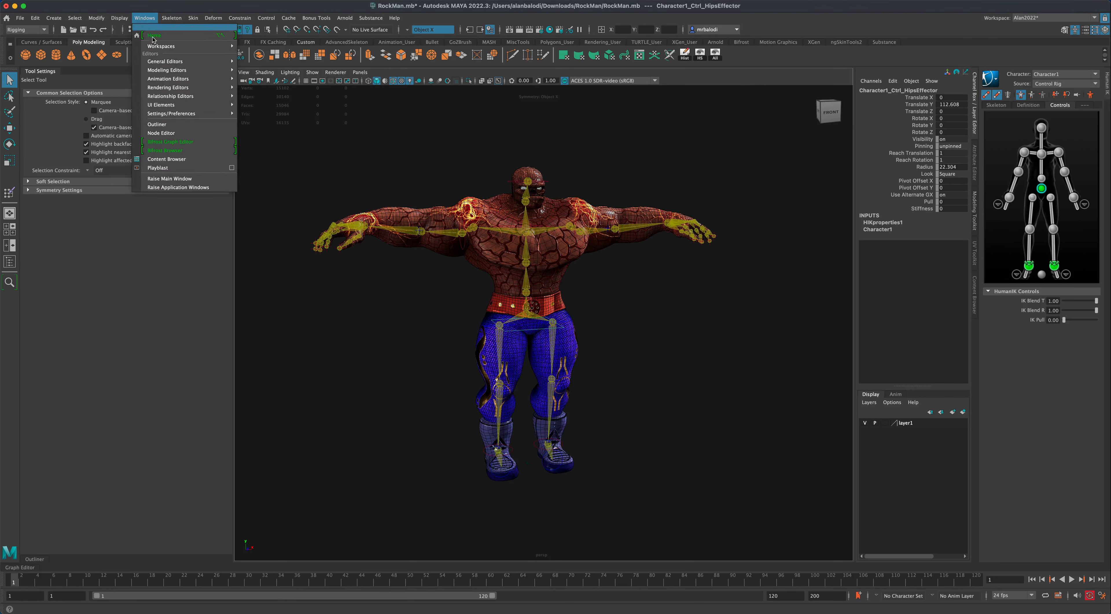
{"action": "left_click", "coordinate": [168, 159]}
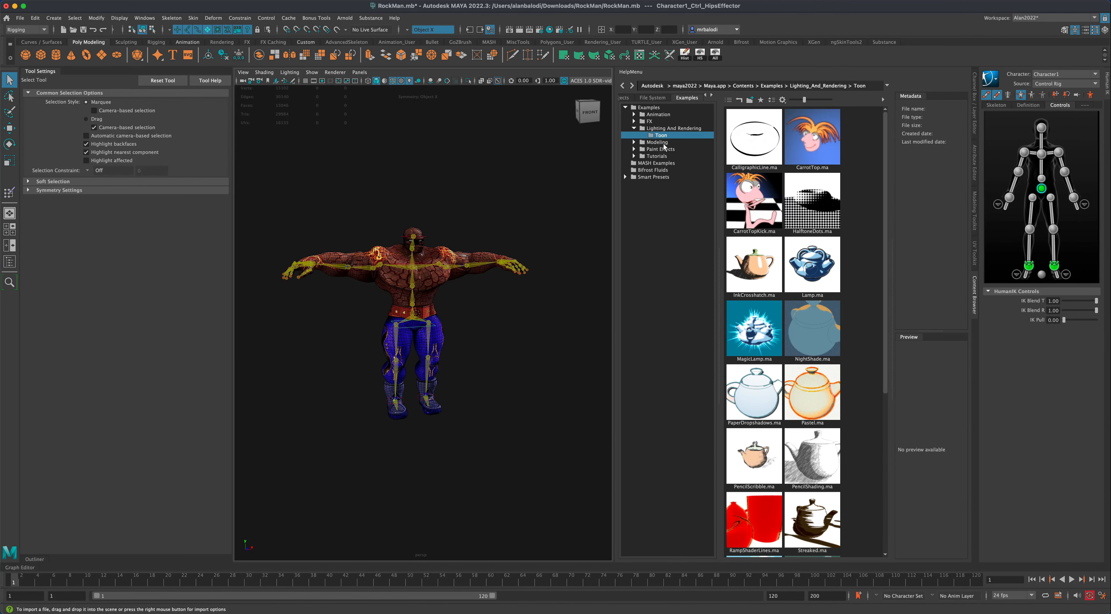
{"action": "left_click", "coordinate": [659, 115]}
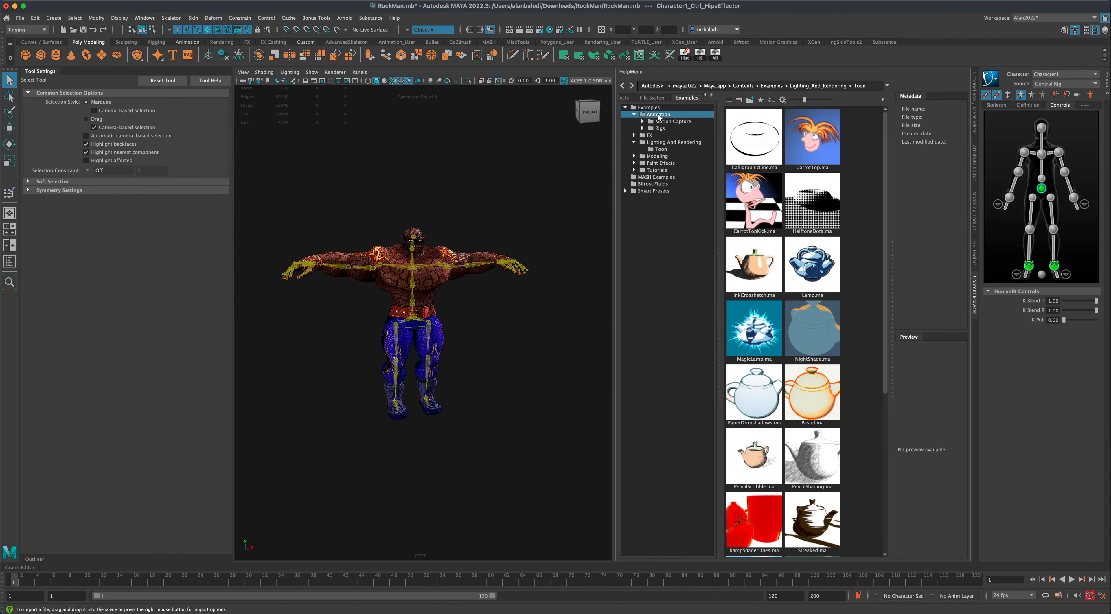
{"action": "left_click", "coordinate": [671, 123]}
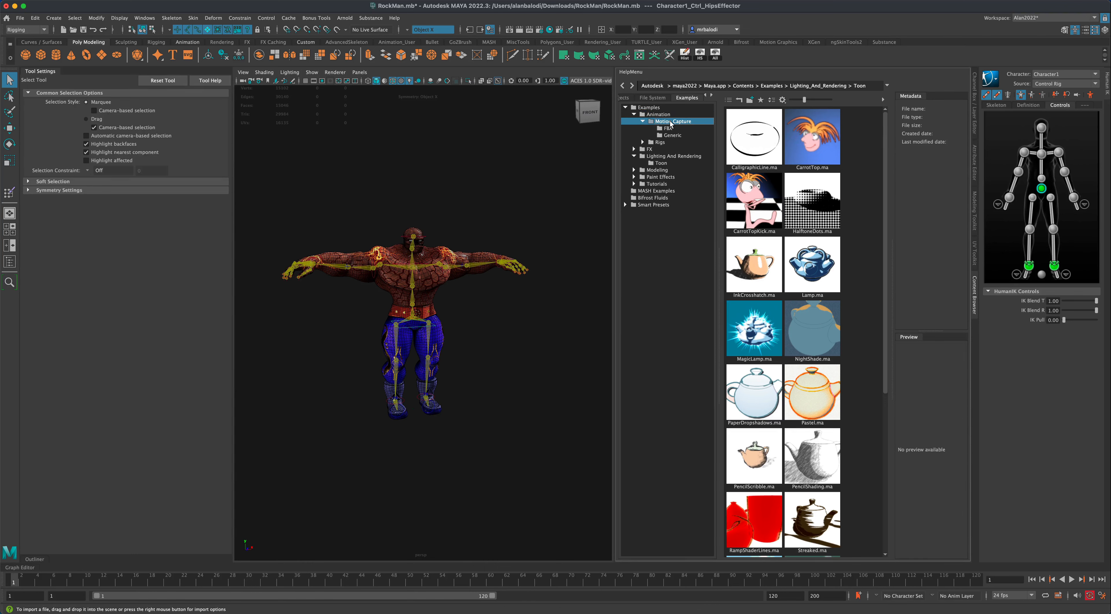
{"action": "left_click", "coordinate": [668, 128]}
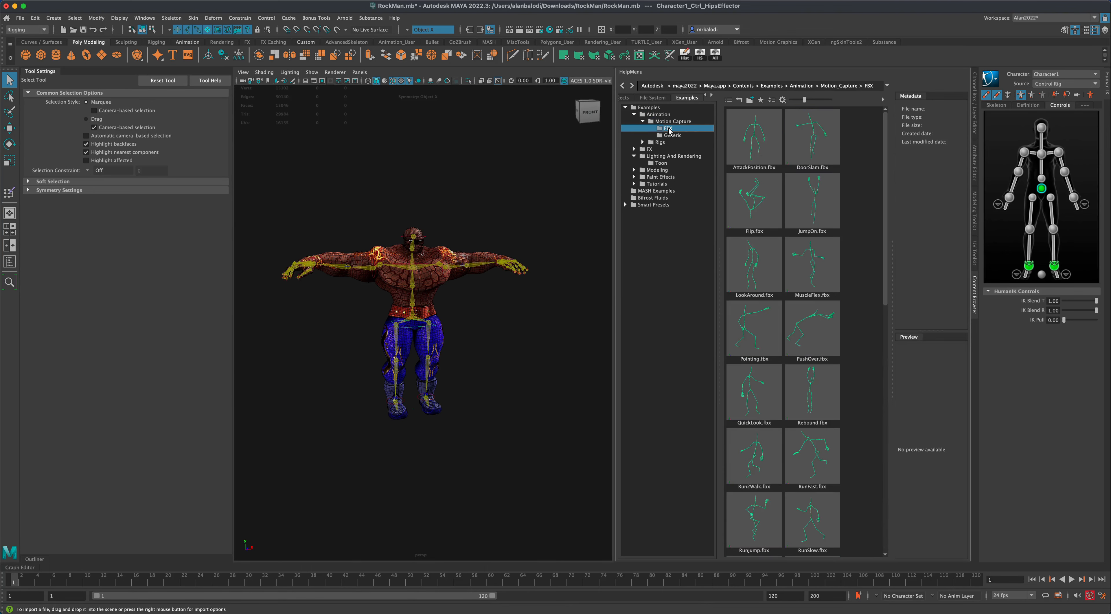
- Recenter RockMan in the viewport and save the scene
{"action": "left_click_drag", "start_coordinate": [555, 303], "coordinate": [551, 307], "text": "alt"}
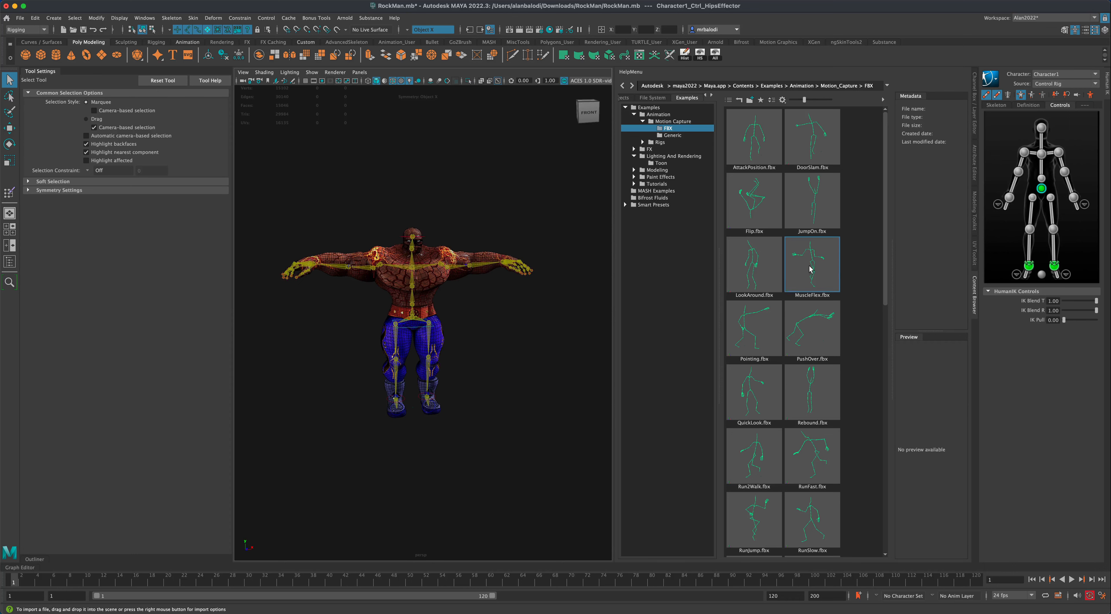
{"action": "middle_click_drag", "start_coordinate": [550, 352], "coordinate": [559, 356], "text": "alt"}
{"action": "key", "text": "super+s"}
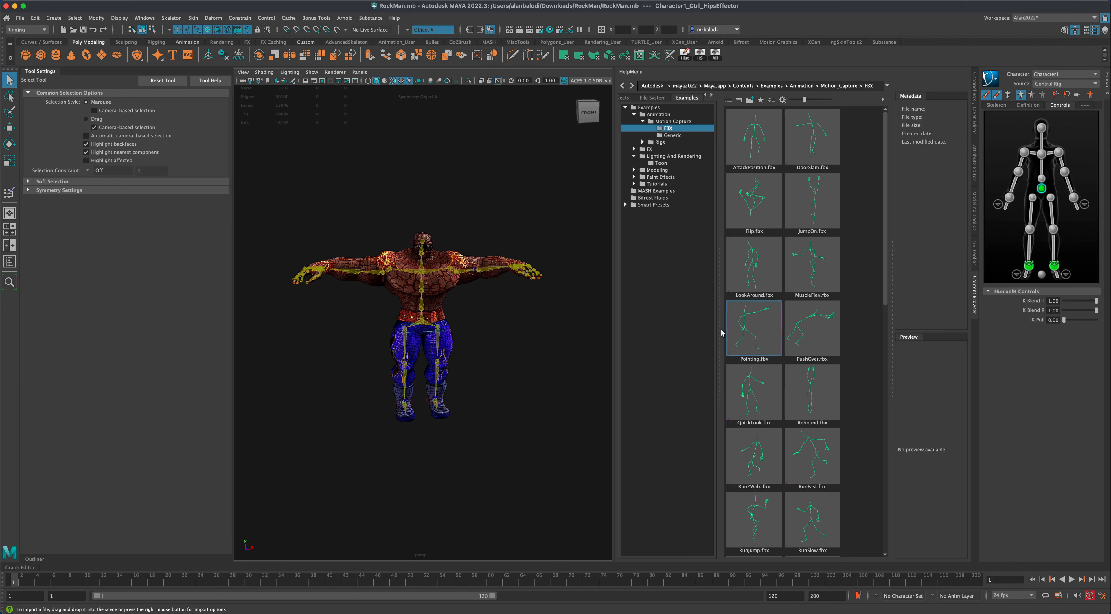
- Import the Flip.fbx motion capture clip and expand the Outliner to inspect the imported skeleton beside RockMan
{"action": "scroll", "coordinate": [584, 375], "scroll_direction": "up", "scroll_amount": 3}
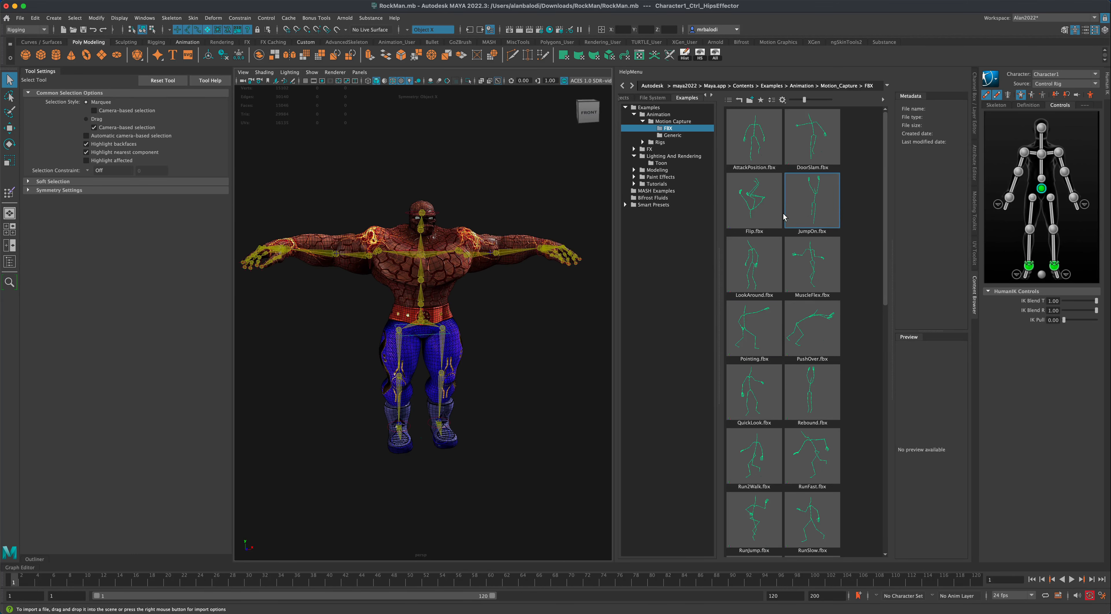
{"action": "left_click", "coordinate": [754, 202]}
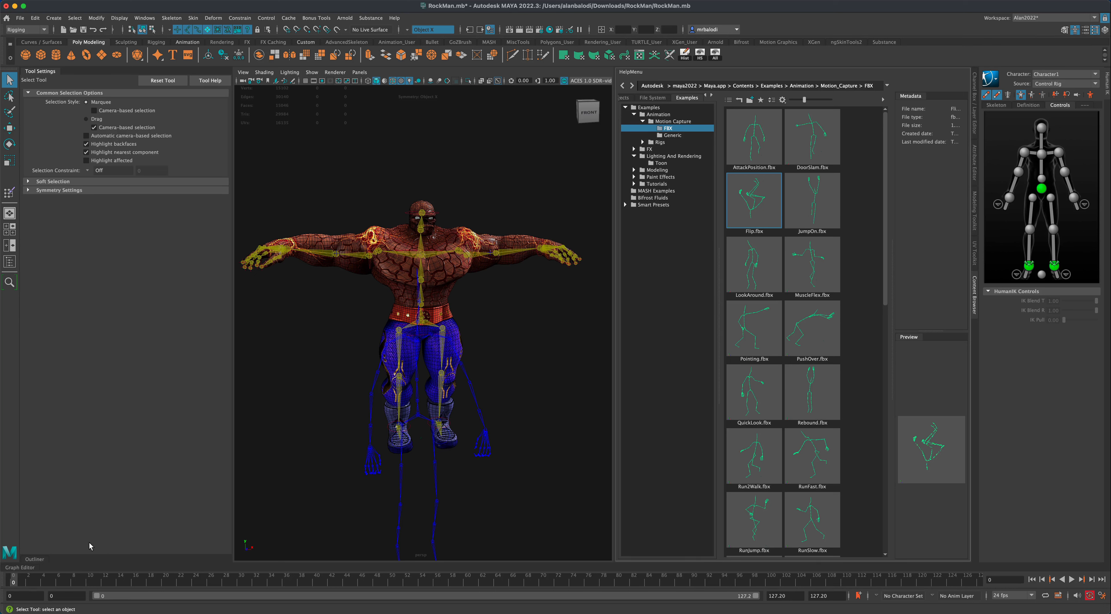
{"action": "left_click", "coordinate": [34, 559]}
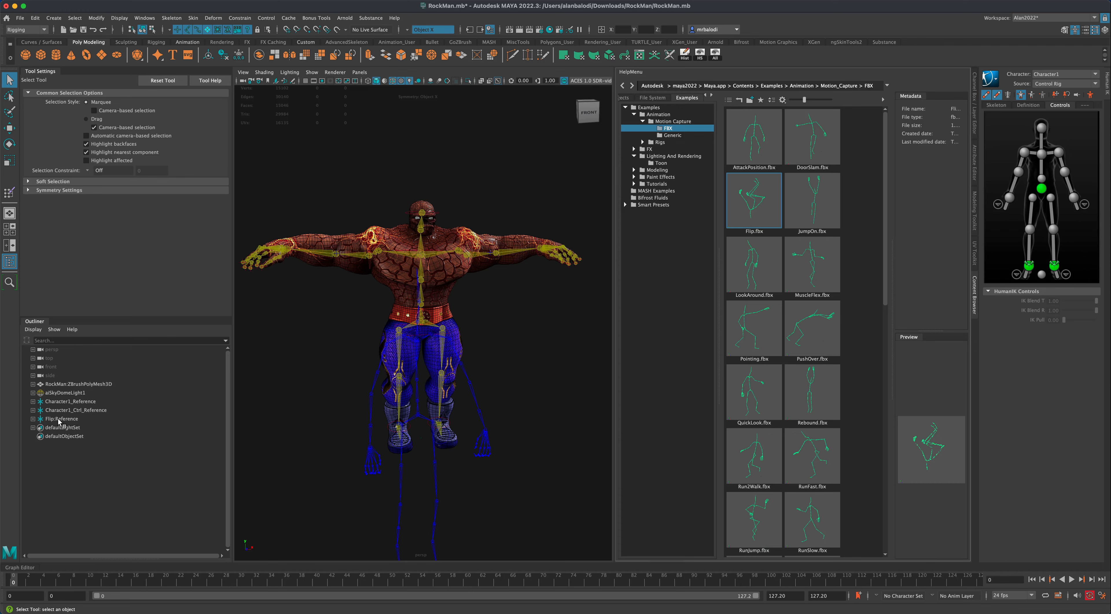
{"action": "left_click_drag", "start_coordinate": [539, 434], "coordinate": [551, 458], "text": "alt"}
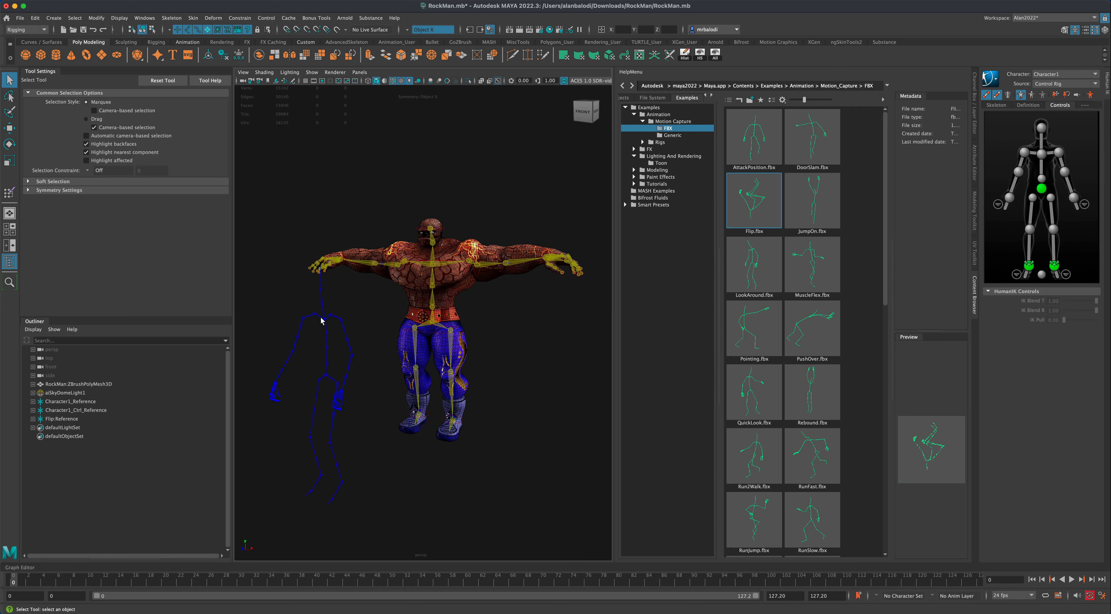
{"action": "left_click_drag", "start_coordinate": [299, 378], "coordinate": [322, 364], "text": "alt"}
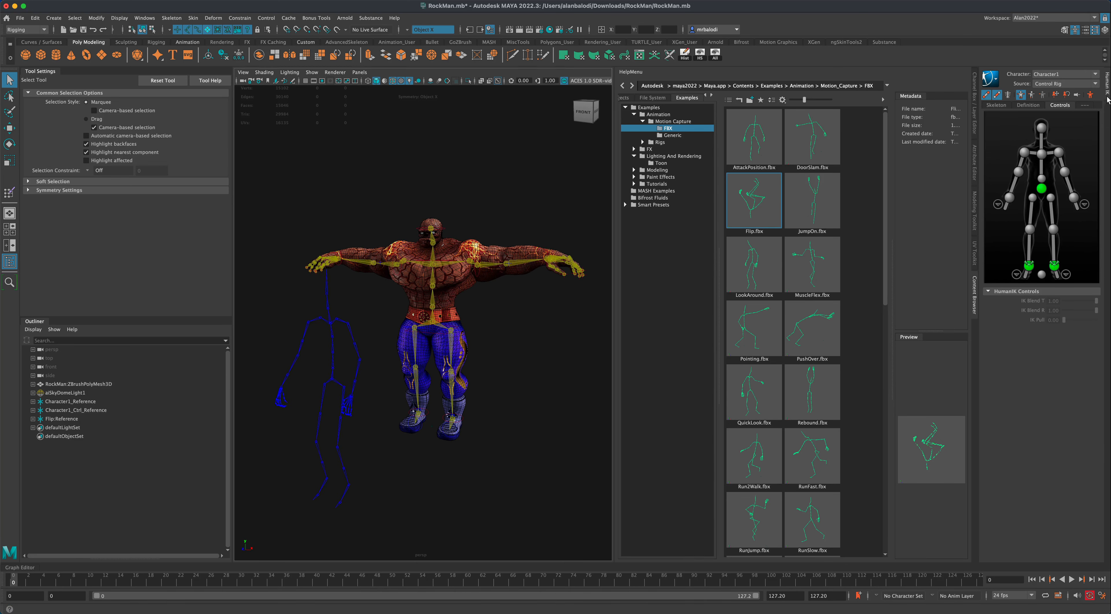
- Set Character1's HumanIK source to Flip1 and frame the retargeted character
{"action": "left_click", "coordinate": [1067, 84]}
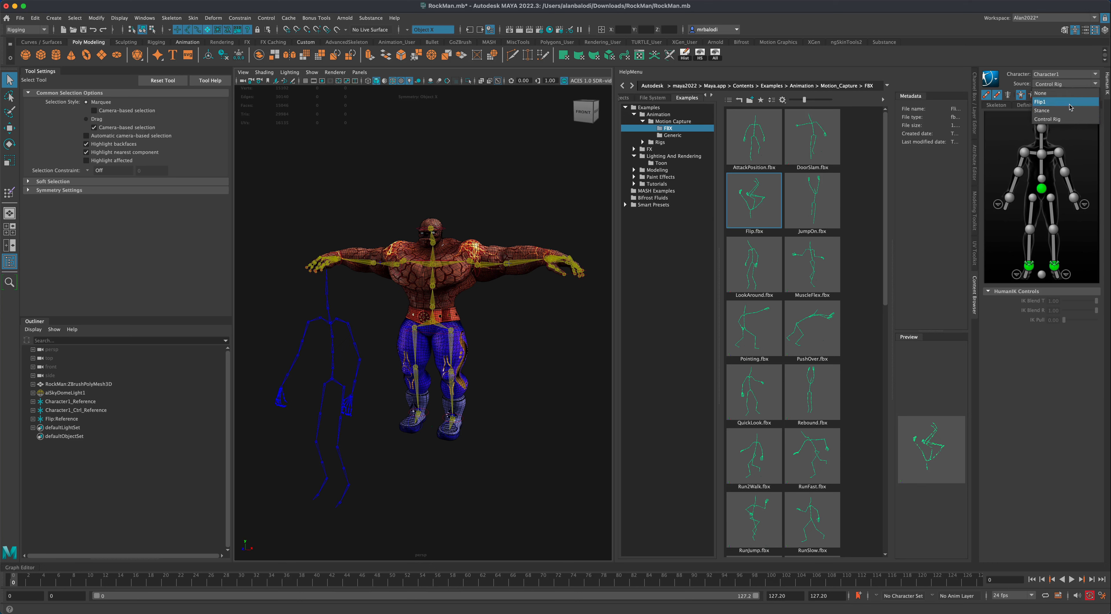
{"action": "left_click", "coordinate": [1070, 104]}
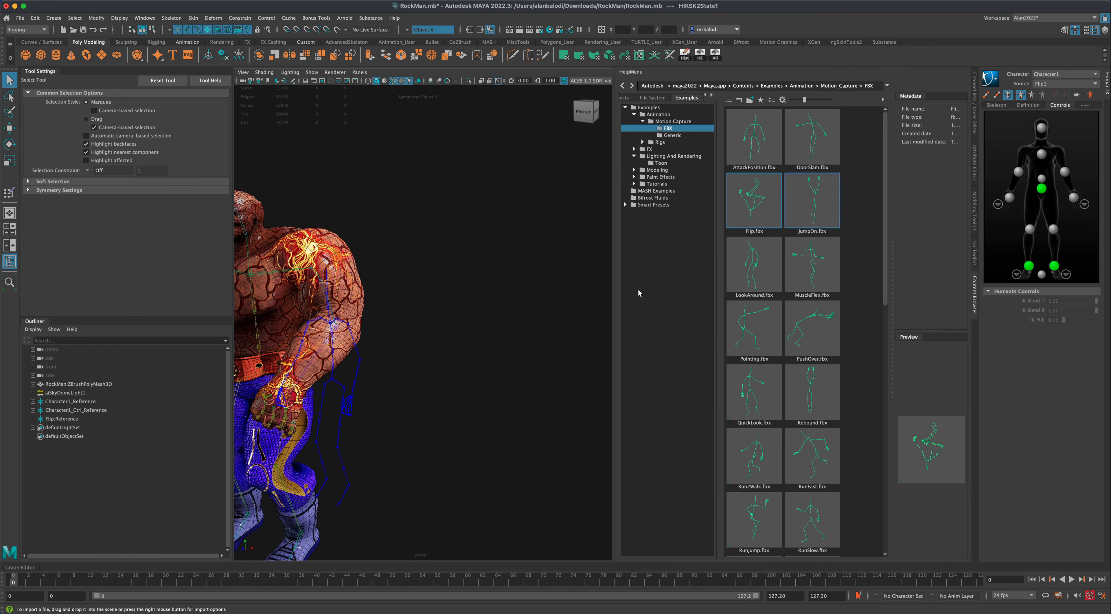
{"action": "scroll", "coordinate": [525, 355], "scroll_direction": "down", "scroll_amount": 5}
{"action": "middle_click_drag", "start_coordinate": [475, 345], "coordinate": [531, 331], "text": "alt"}
{"action": "left_click_drag", "start_coordinate": [532, 331], "coordinate": [557, 339], "text": "alt"}
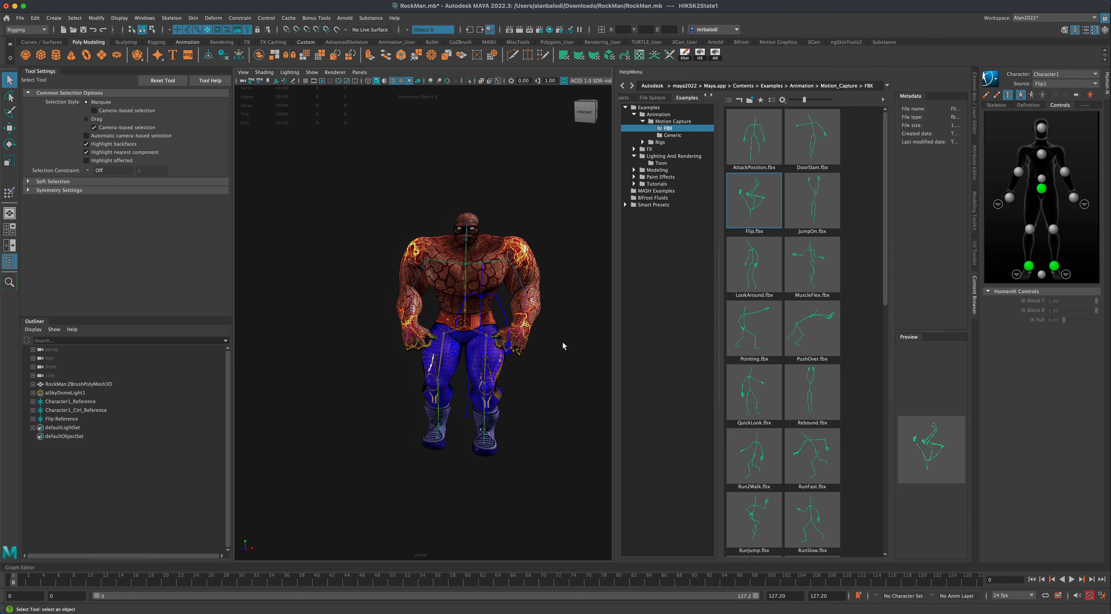
{"action": "middle_click_drag", "start_coordinate": [547, 351], "coordinate": [528, 349], "text": "alt"}
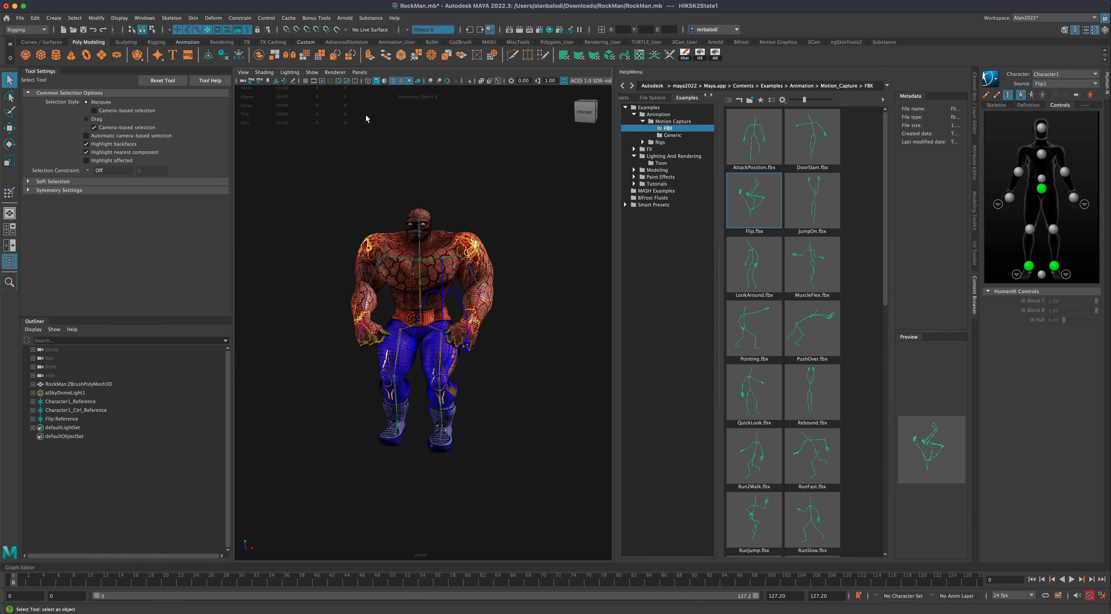
- Hide the joints in the viewport and collapse the Content Browser to enlarge the view
{"action": "left_click", "coordinate": [312, 73]}
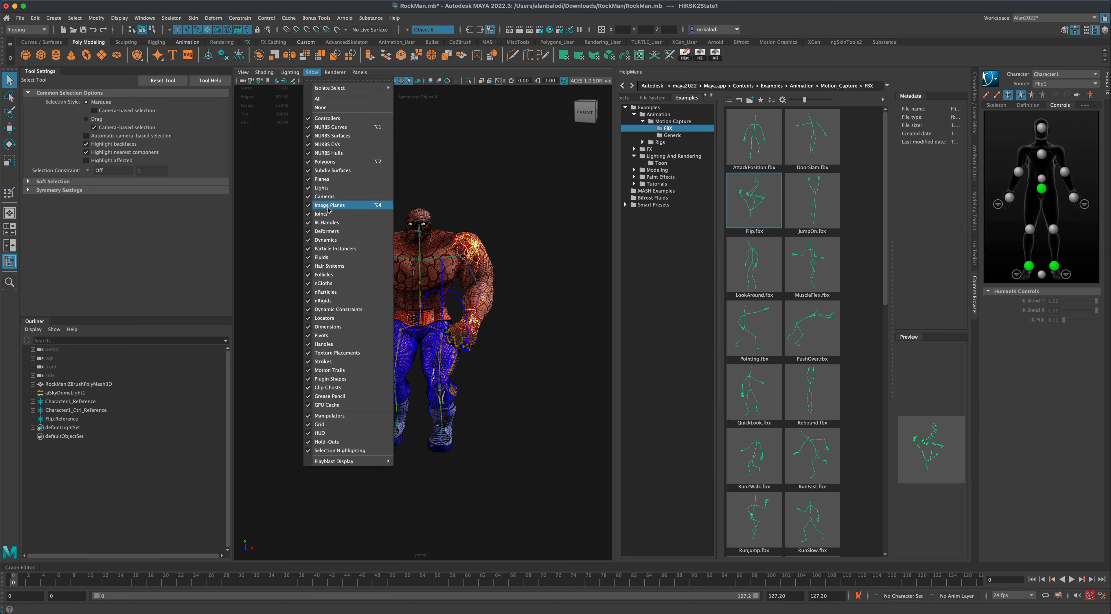
{"action": "left_click", "coordinate": [341, 213]}
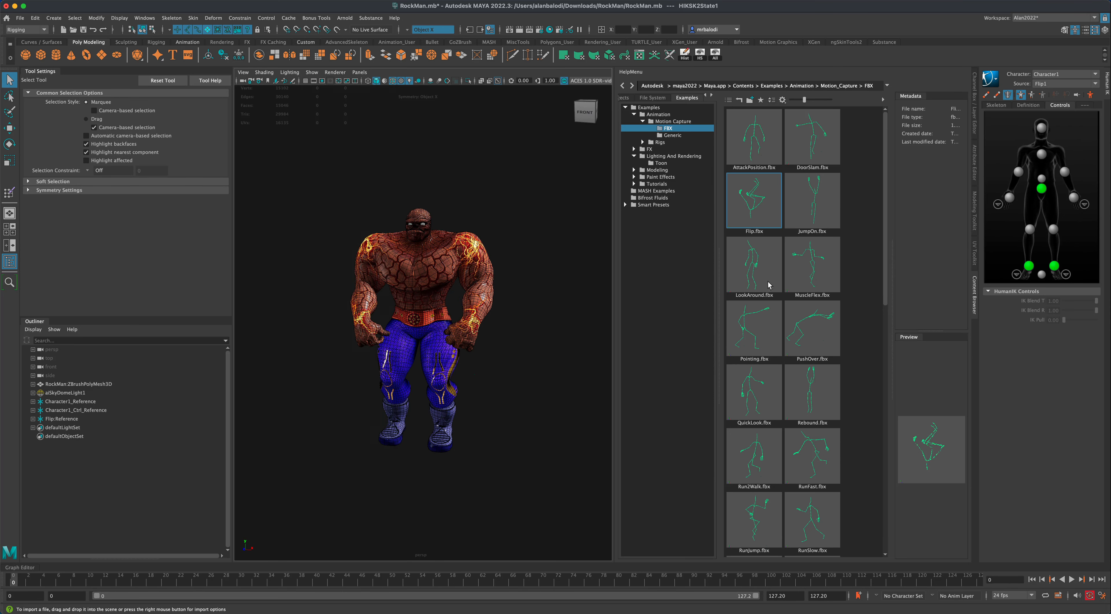
{"action": "left_click", "coordinate": [974, 305]}
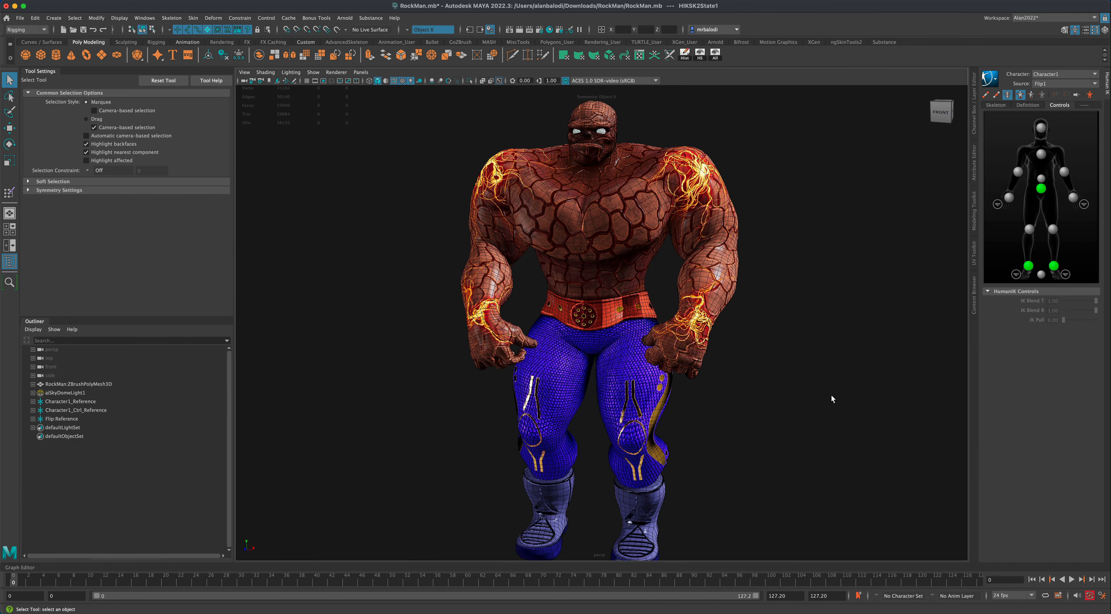
- Frame the whole character from a wider view and play back the flip animation to check the skin deformation
{"action": "scroll", "coordinate": [826, 399], "scroll_direction": "down", "scroll_amount": 5}
{"action": "left_click_drag", "start_coordinate": [821, 402], "coordinate": [772, 399], "text": "alt"}
{"action": "middle_click_drag", "start_coordinate": [772, 399], "coordinate": [802, 424], "text": "alt"}
{"action": "scroll", "coordinate": [801, 424], "scroll_direction": "down", "scroll_amount": 3}
{"action": "left_click", "coordinate": [1073, 579]}
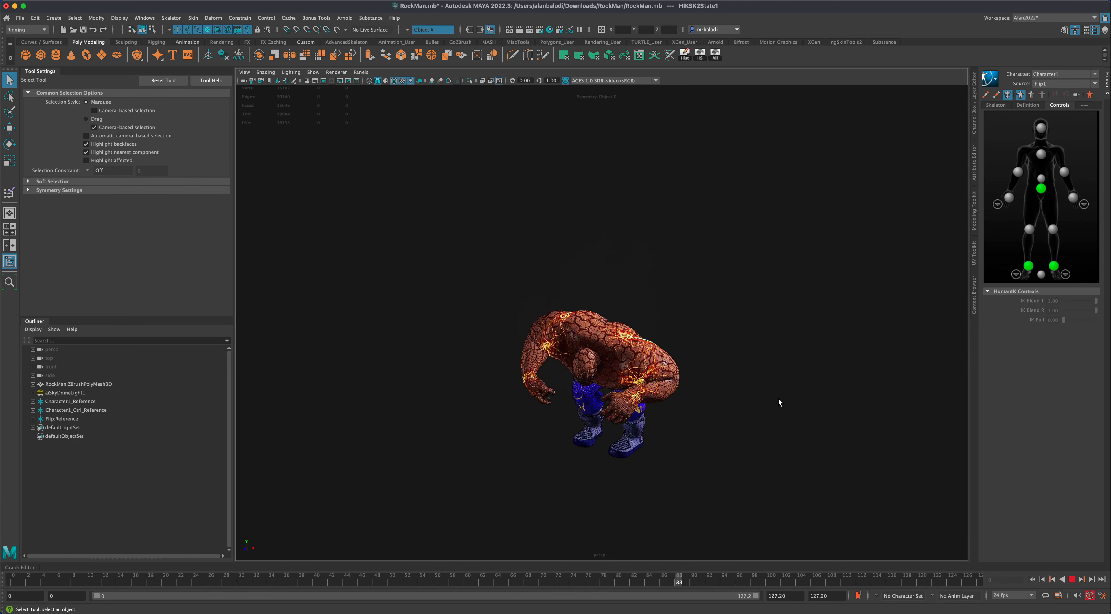
{"action": "key", "text": "Escape"}
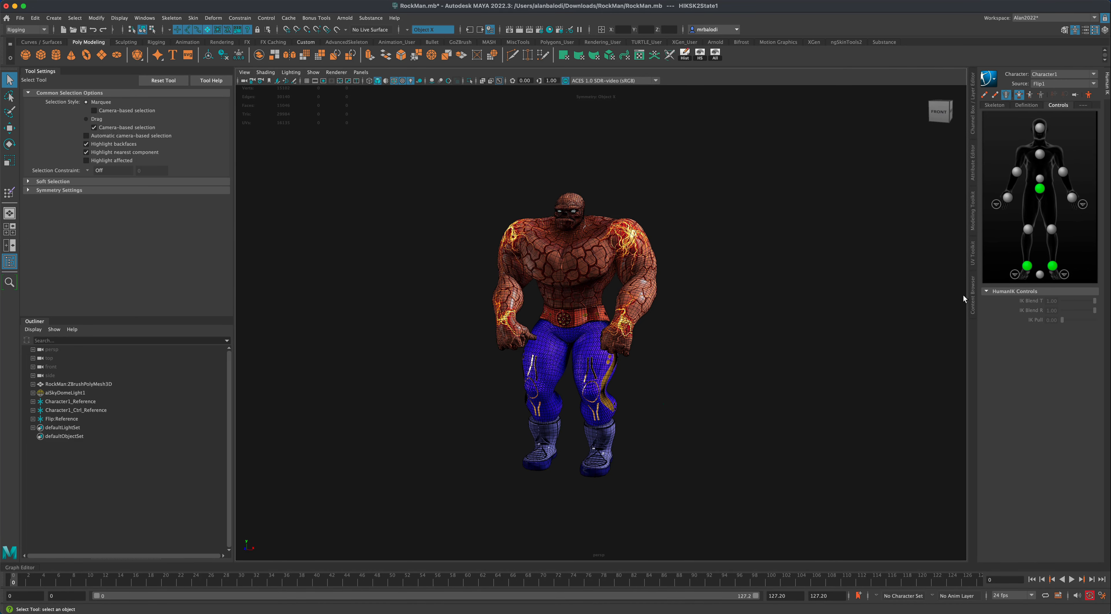
- Reopen the Content Browser, set Character1's HumanIK source to None, and frame the character in its T-pose
{"action": "left_click", "coordinate": [973, 294]}
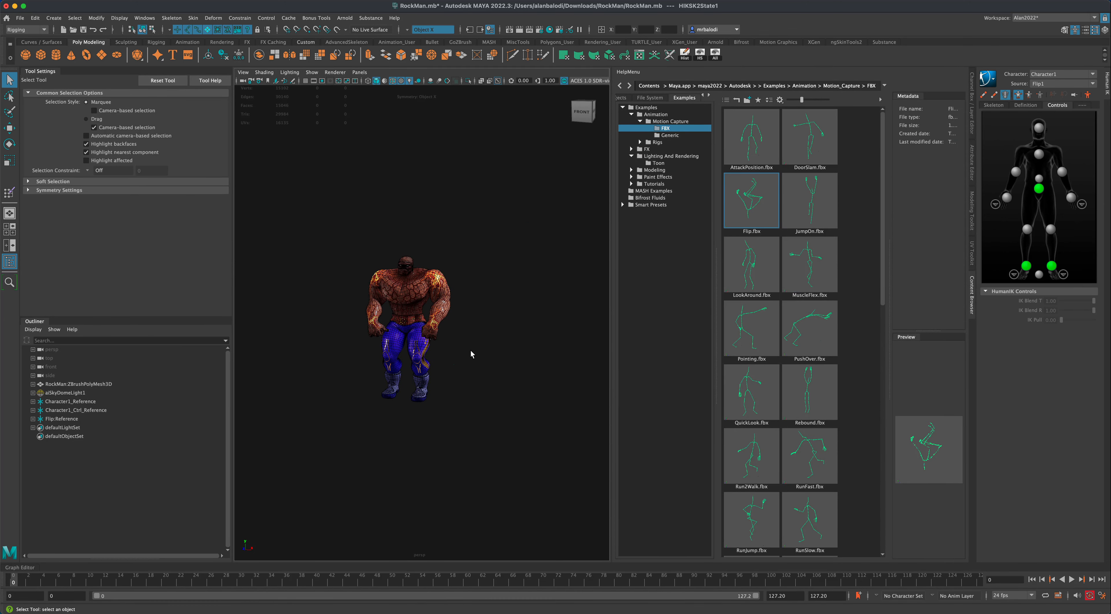
{"action": "left_click", "coordinate": [1052, 84]}
{"action": "left_click", "coordinate": [1046, 99]}
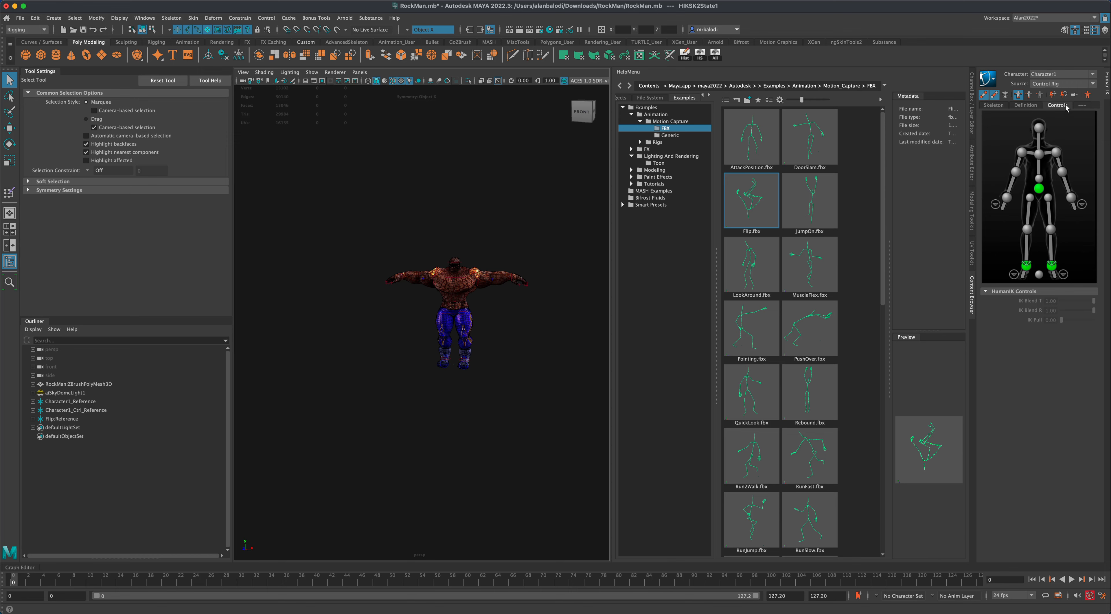
{"action": "left_click", "coordinate": [1059, 85]}
{"action": "left_click", "coordinate": [1059, 93]}
{"action": "scroll", "coordinate": [507, 339], "scroll_direction": "up", "scroll_amount": 10}
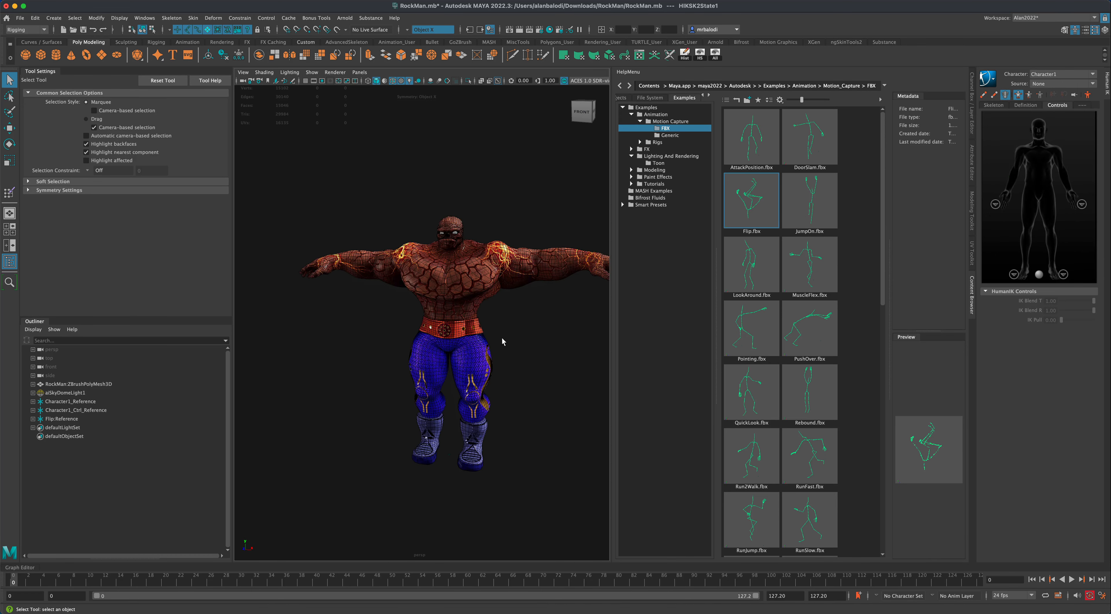
{"action": "middle_click_drag", "start_coordinate": [502, 342], "coordinate": [488, 330], "text": "alt"}
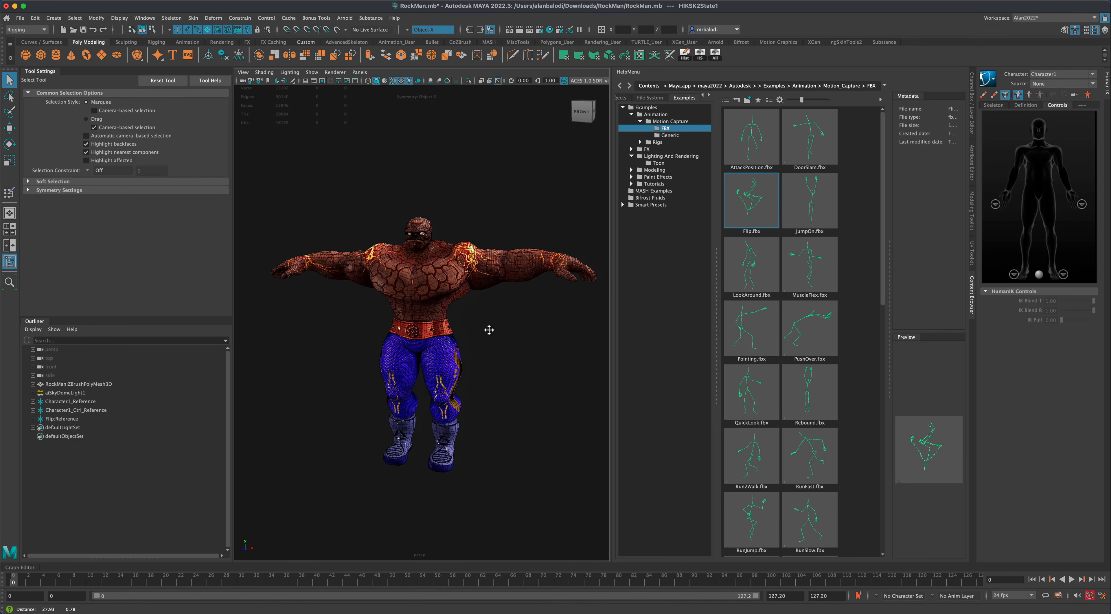
{"action": "left_click", "coordinate": [1049, 84]}
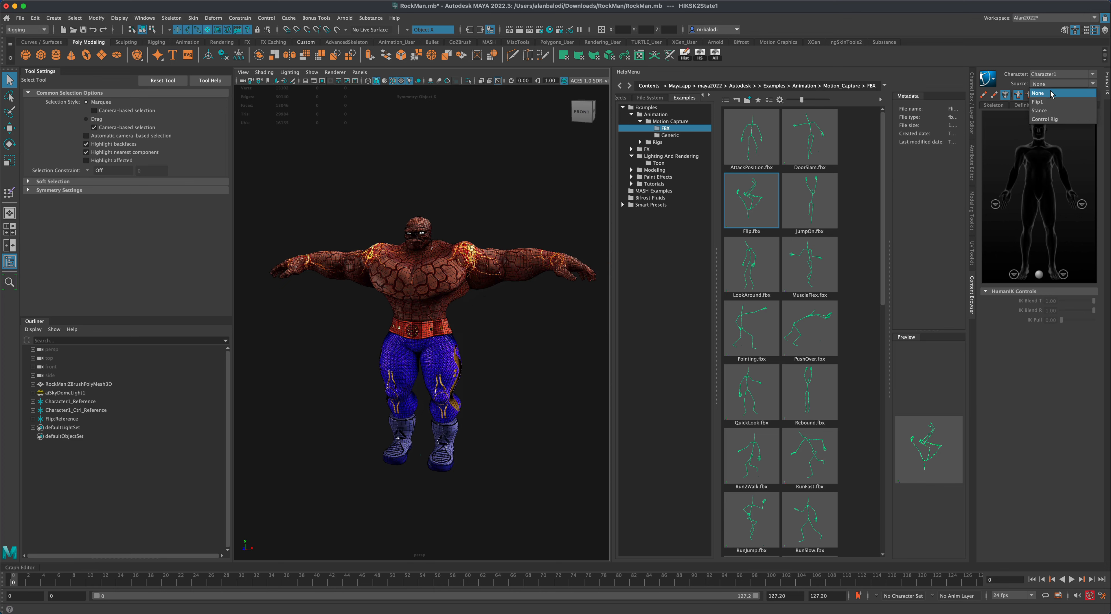
{"action": "left_click", "coordinate": [933, 119]}
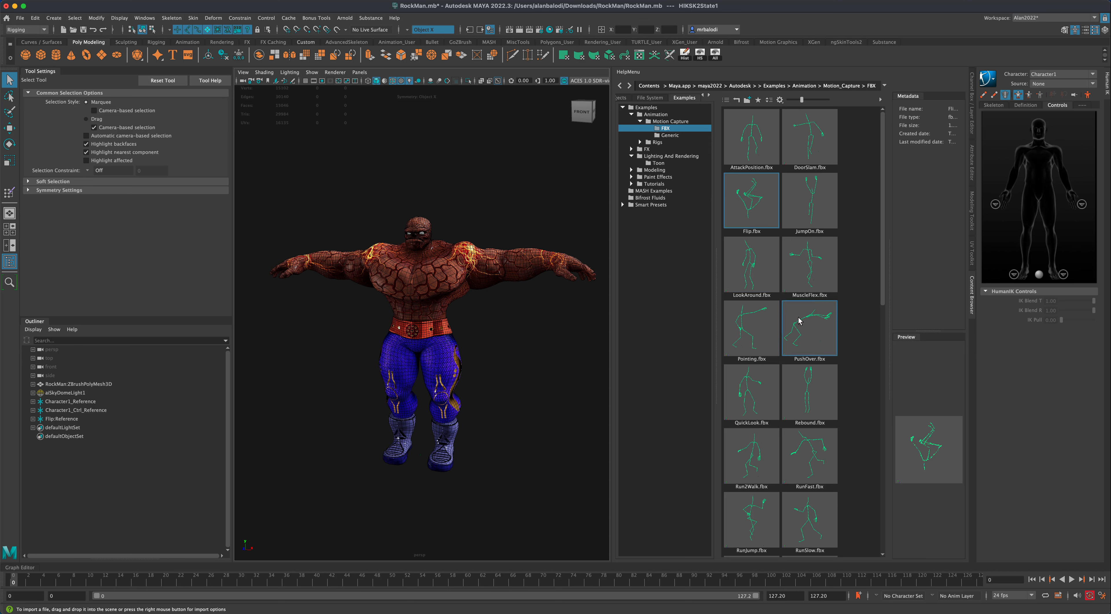
- Import the Walk.fbx motion capture clip from the FBX examples folder
{"action": "scroll", "coordinate": [848, 411], "scroll_direction": "down", "scroll_amount": 10}
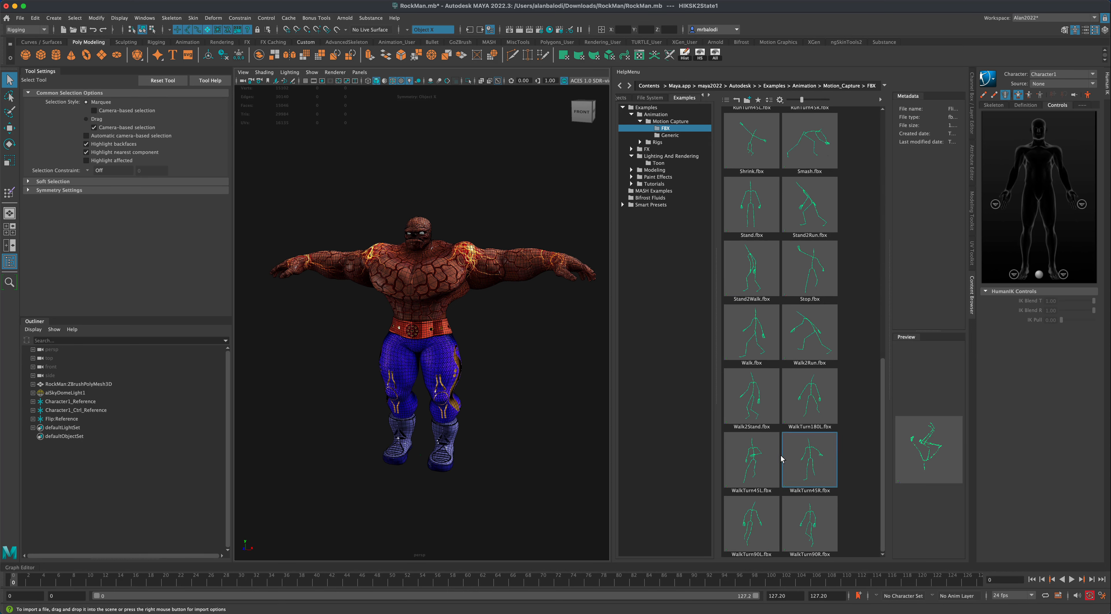
{"action": "left_click", "coordinate": [762, 338]}
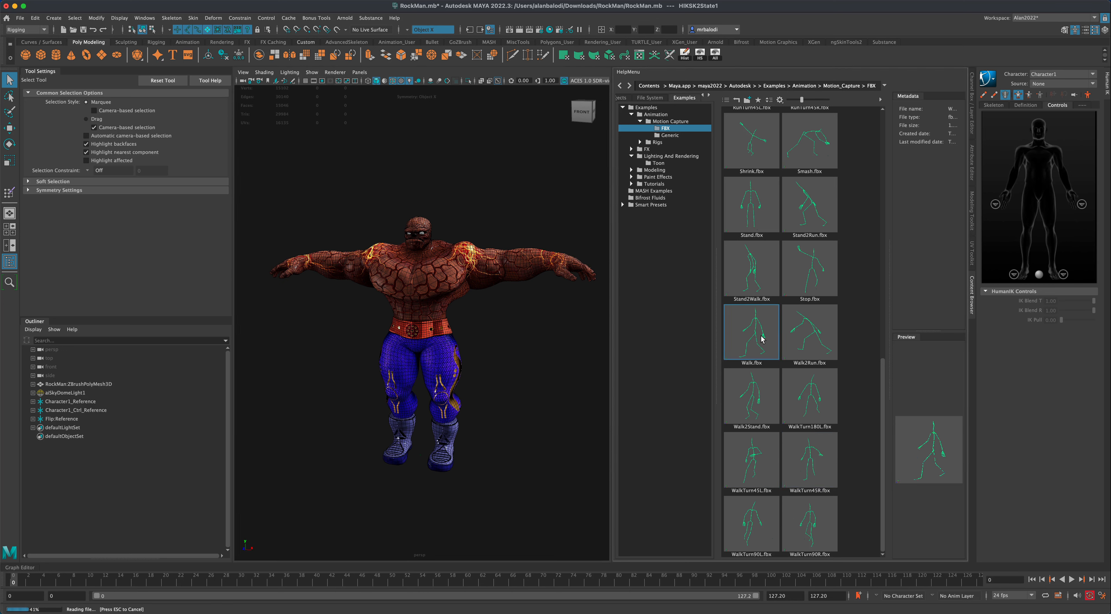